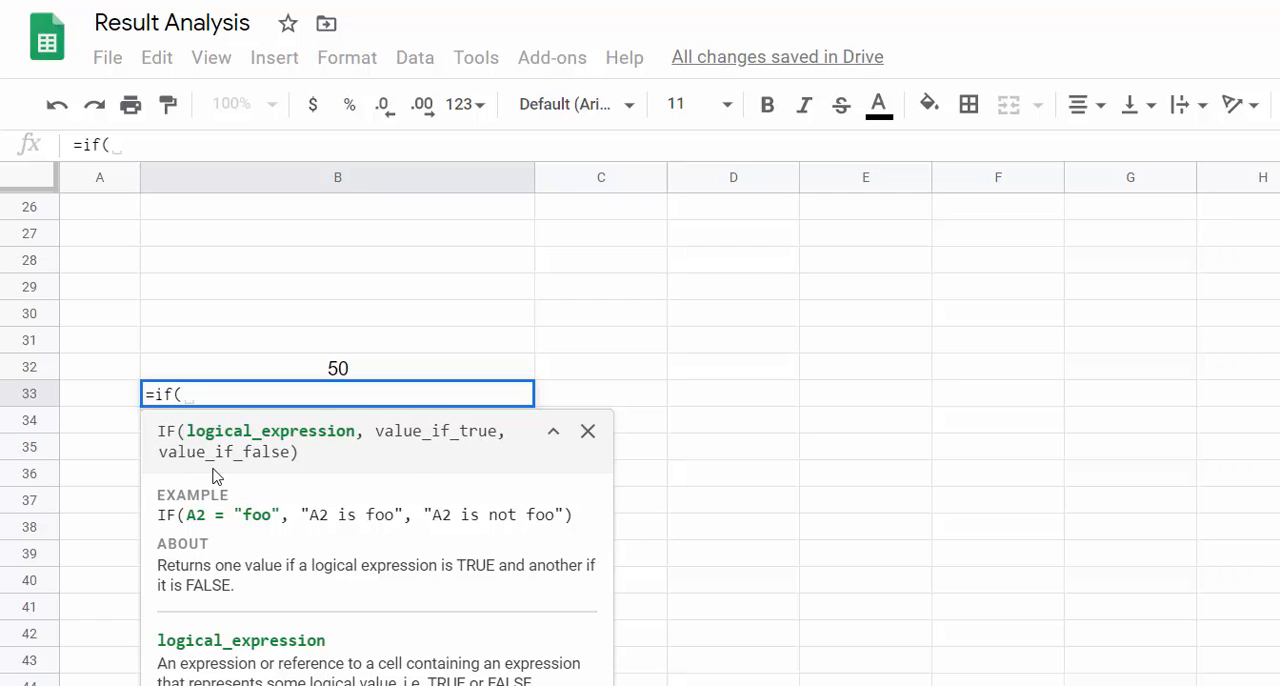
Step: Add the logical test B32>20 to the IF formula in cell B33
left_click(292, 376)
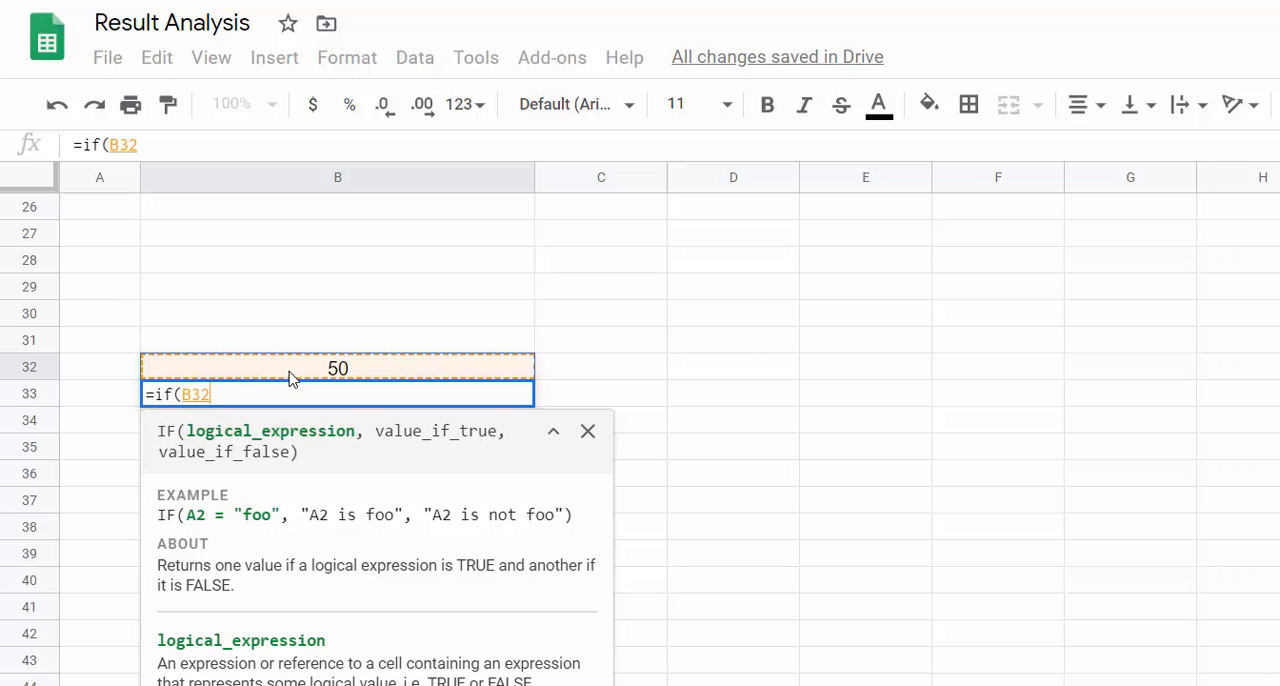
type(">20")
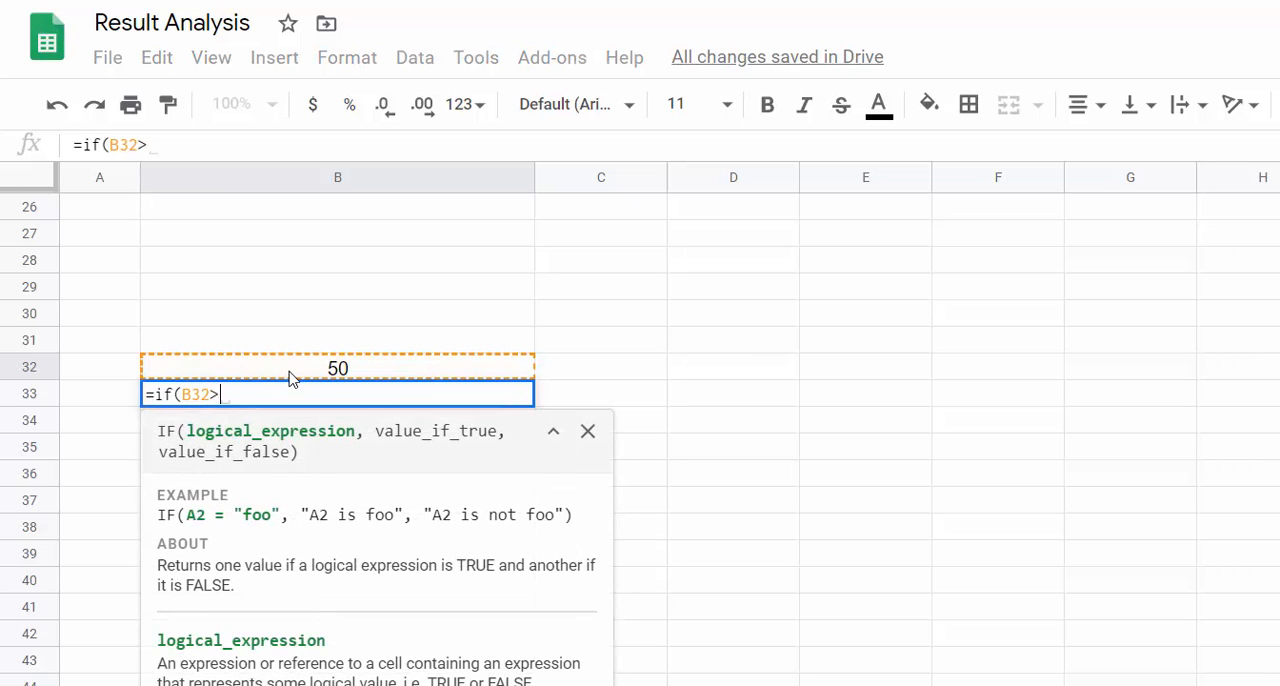
Step: Enter =if(F5>=40,"Pass","Fail") in cell G5 beside the exam marks table and fill it down to the last student
type("i")
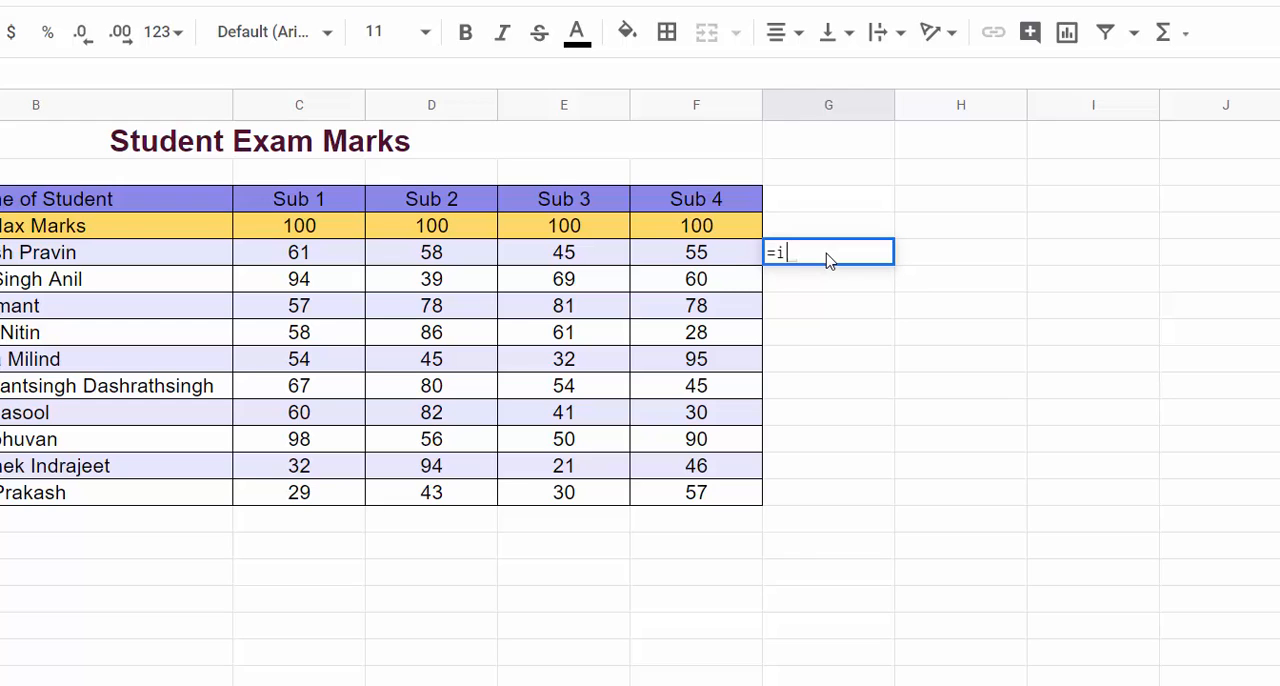
type("f(")
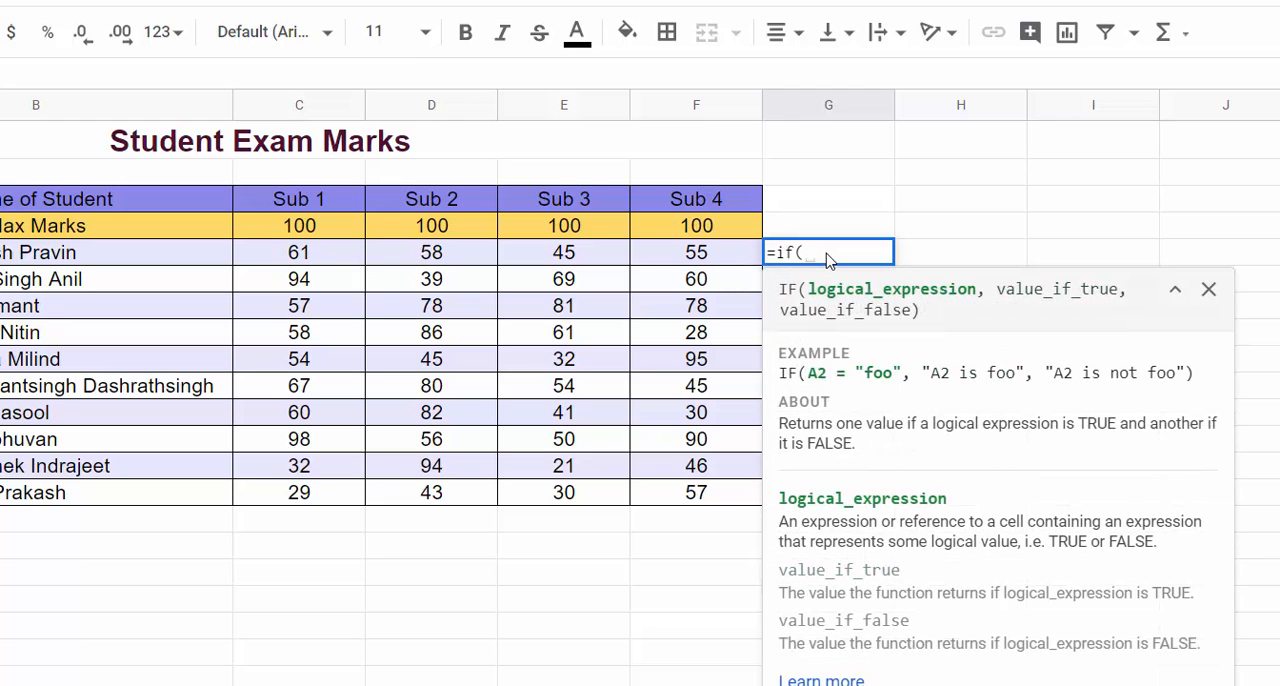
left_click(714, 258)
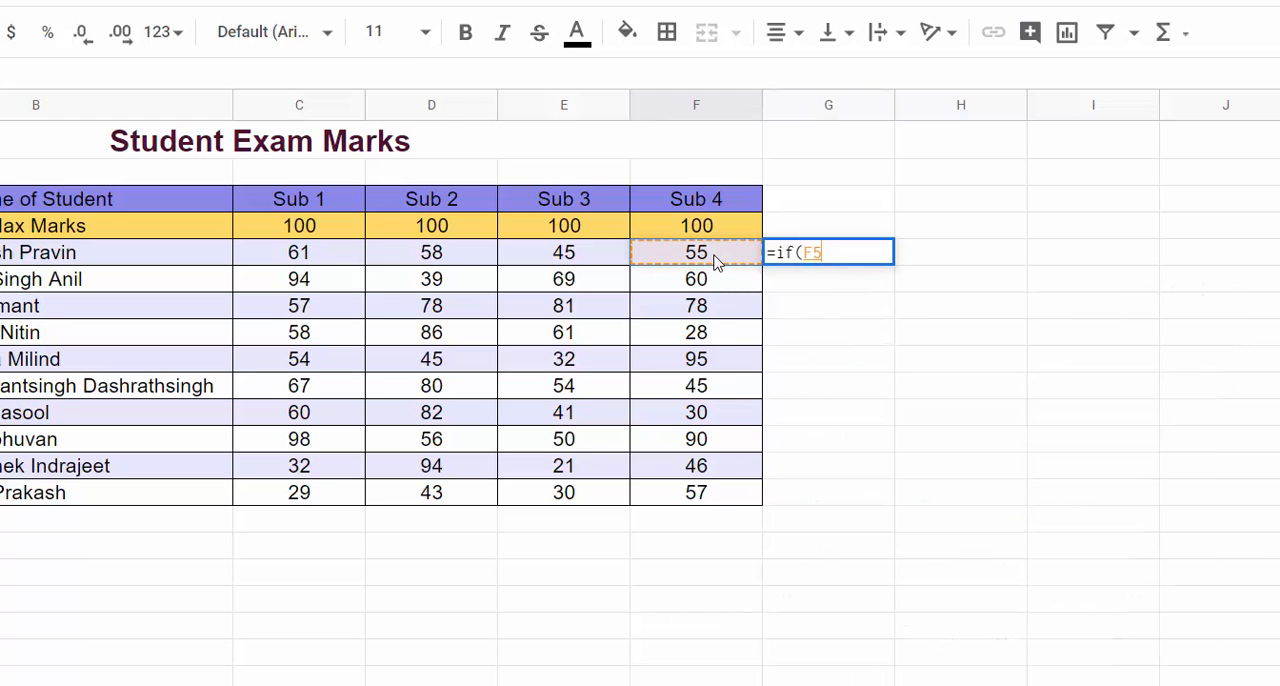
type(">=40")
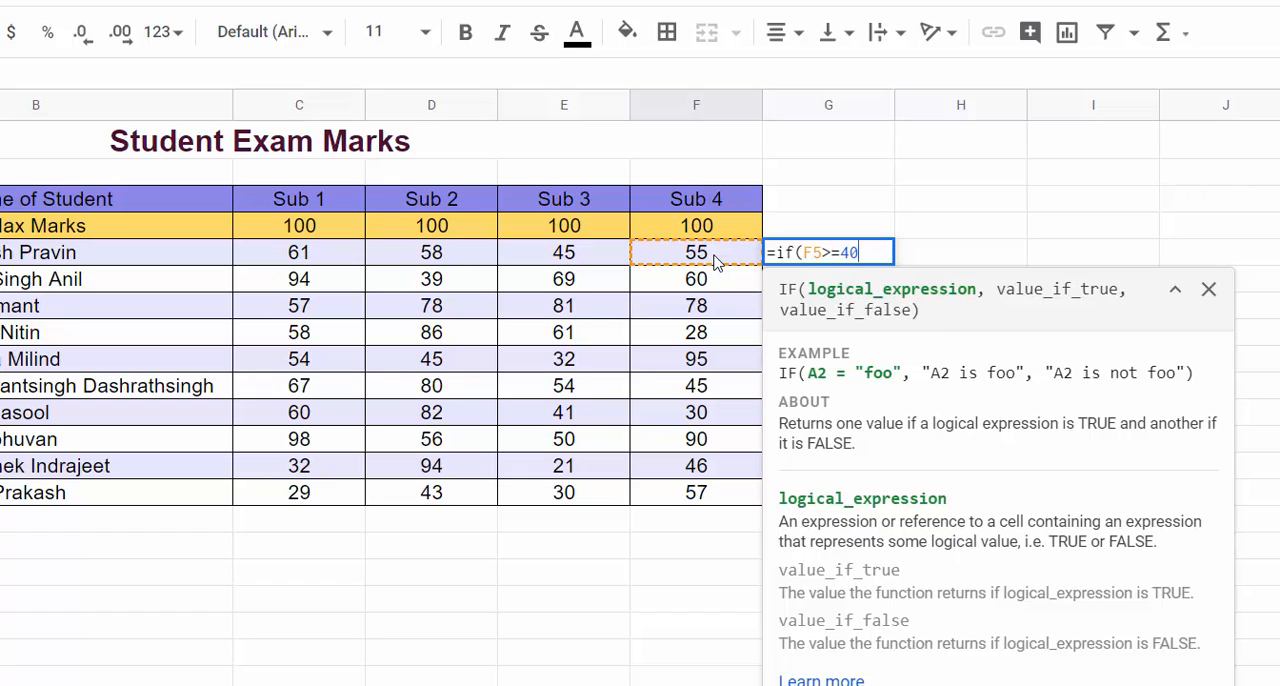
type(",\"P")
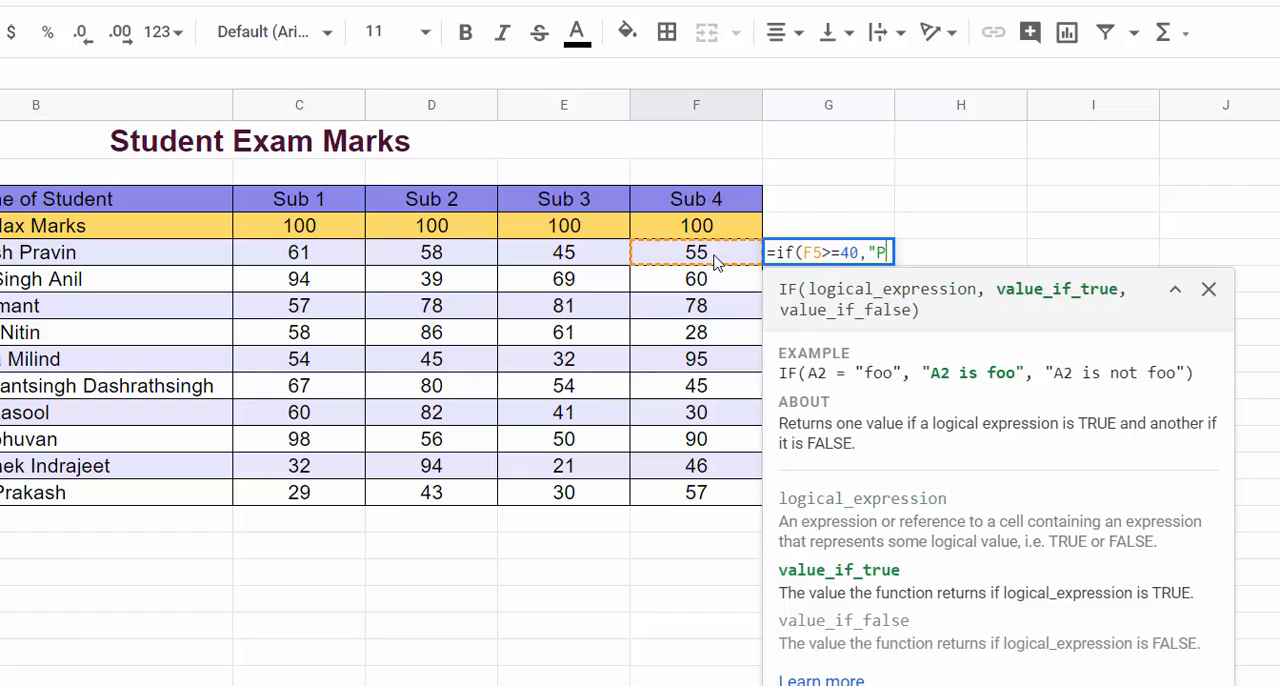
type("ass\"")
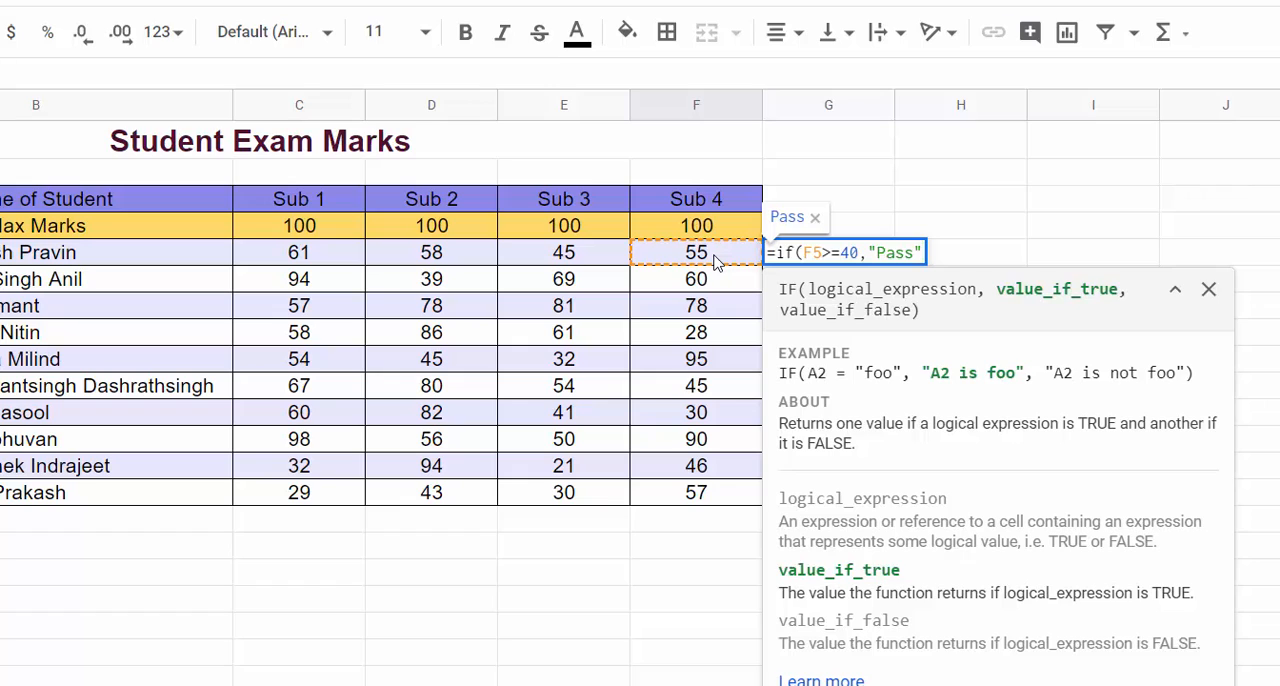
type(",")
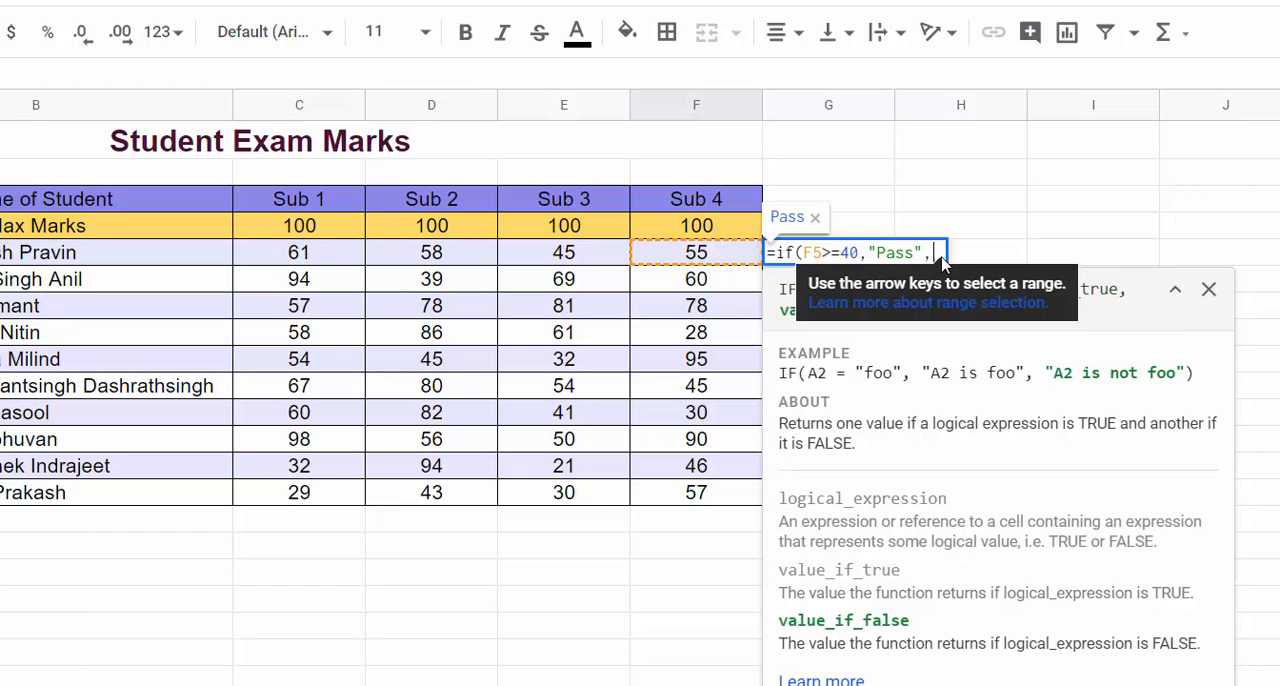
type("\"")
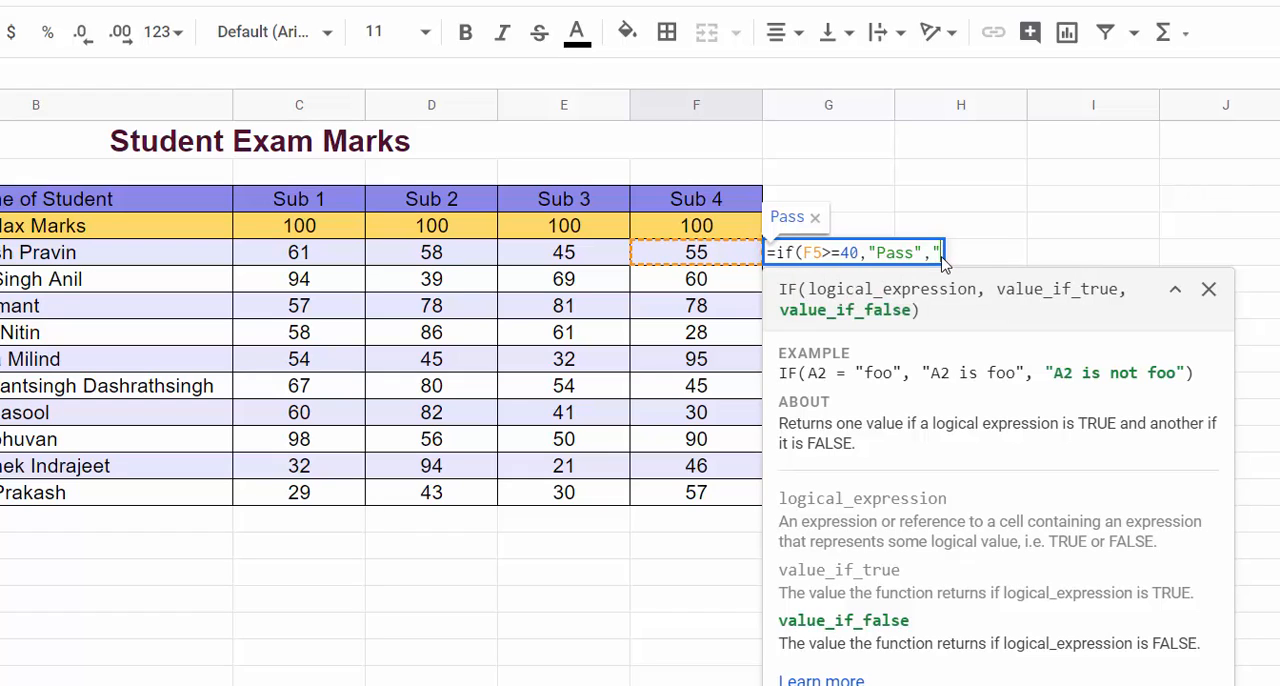
type("Fail")
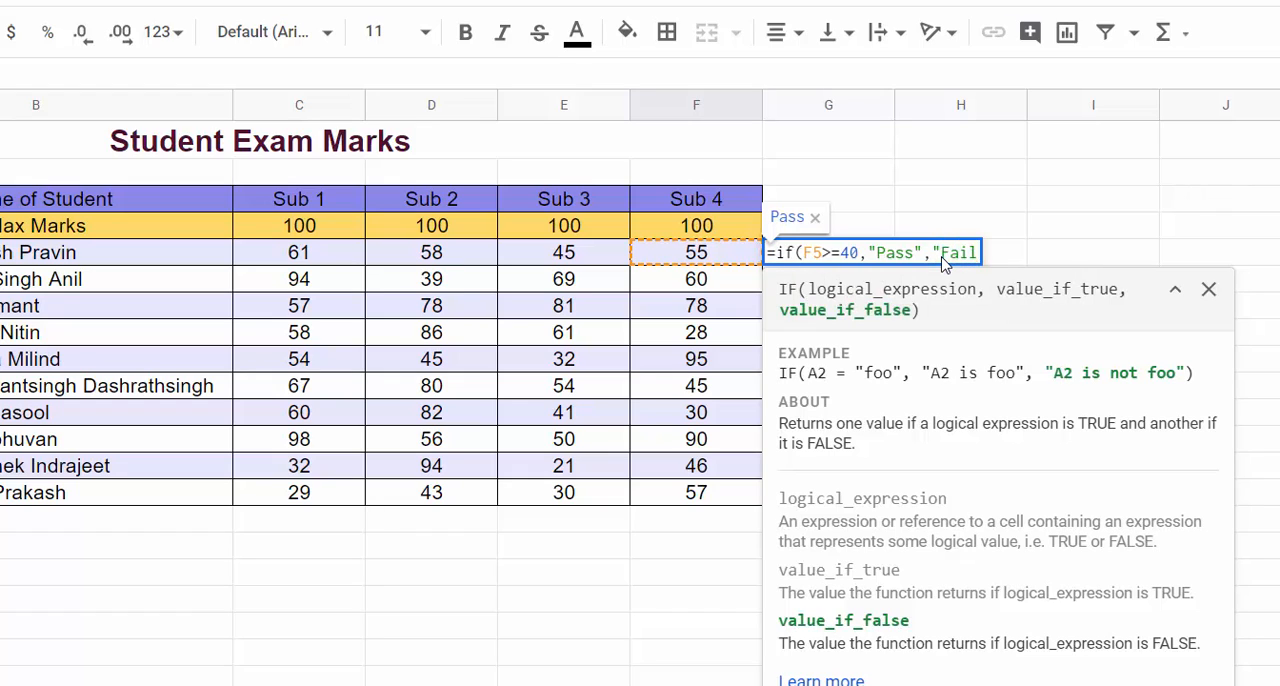
type("\")")
key("Return")
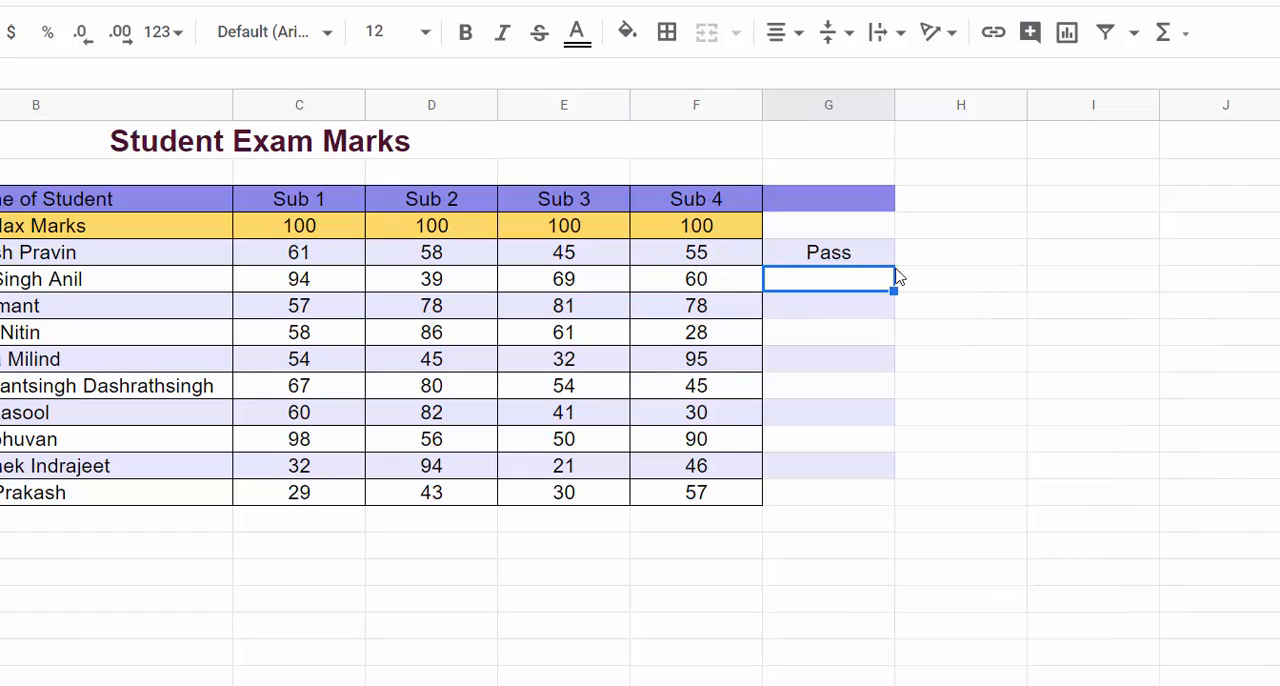
left_click(825, 258)
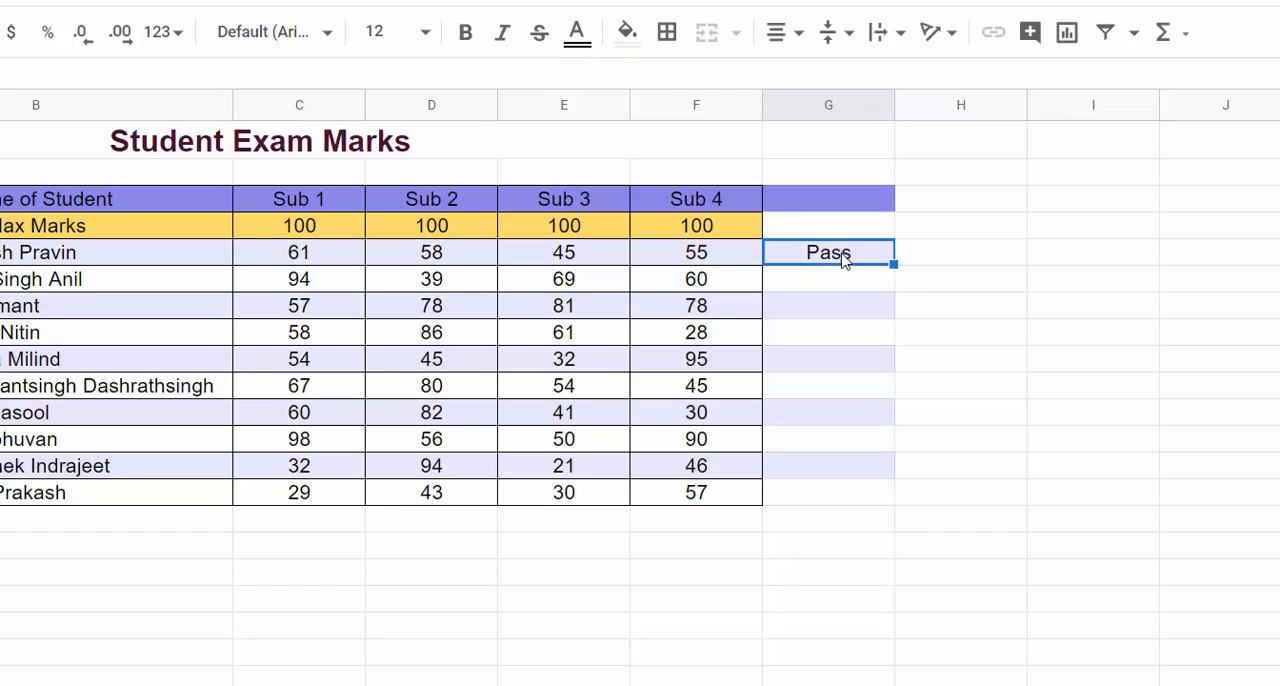
double_click(893, 264)
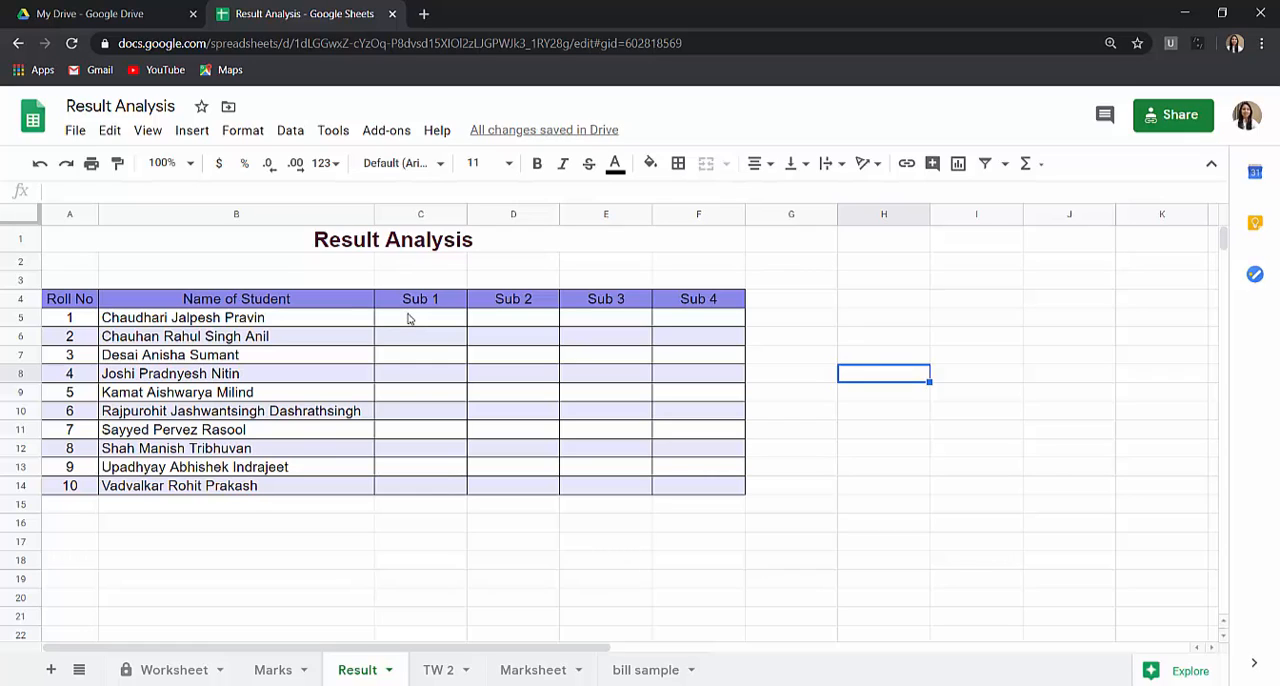
Step: Enter =if(Marks!C5>=40,"Pass","Fail") in cell C5 of the Result sheet, referencing the first student's Sub 1 mark
left_click(408, 318)
type("=if(")
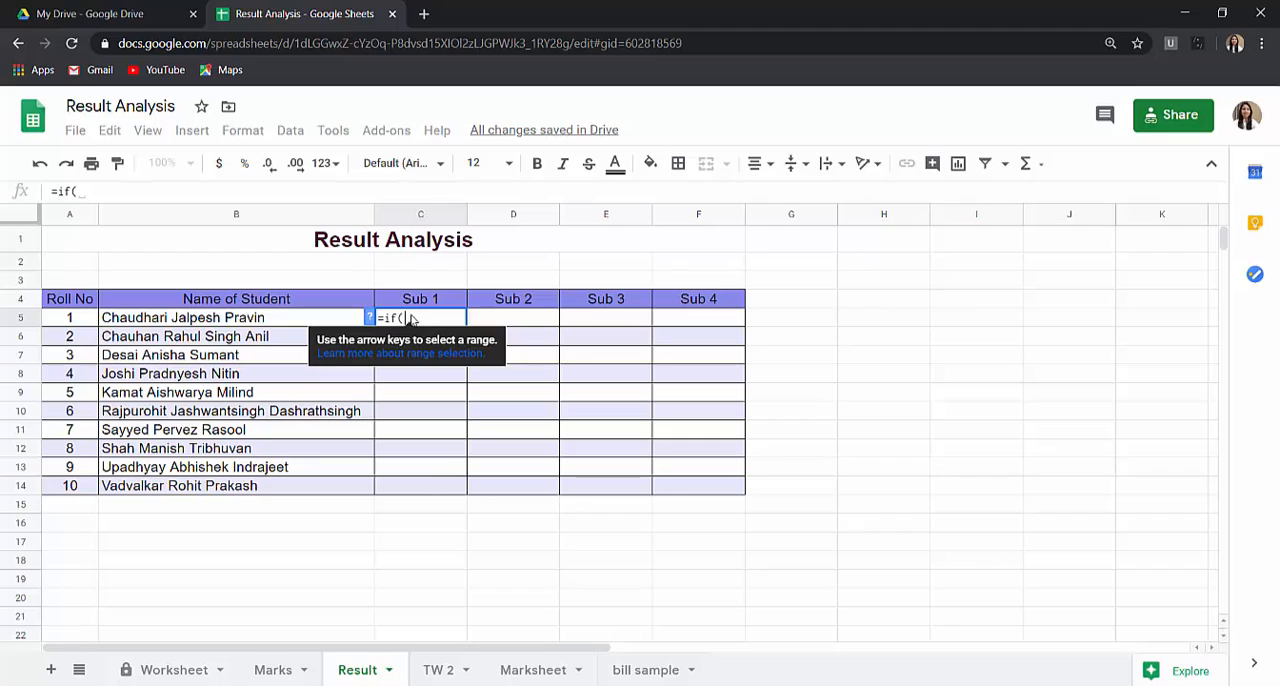
left_click(280, 677)
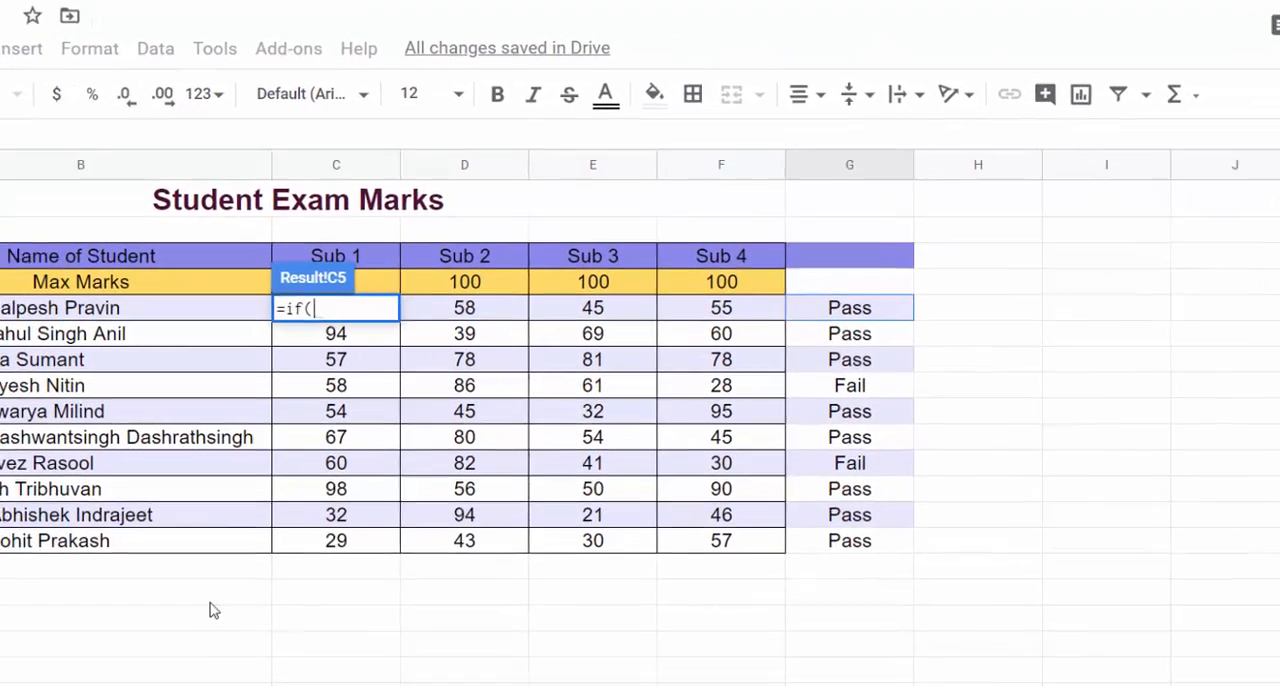
scroll(245, 435, "down", 1)
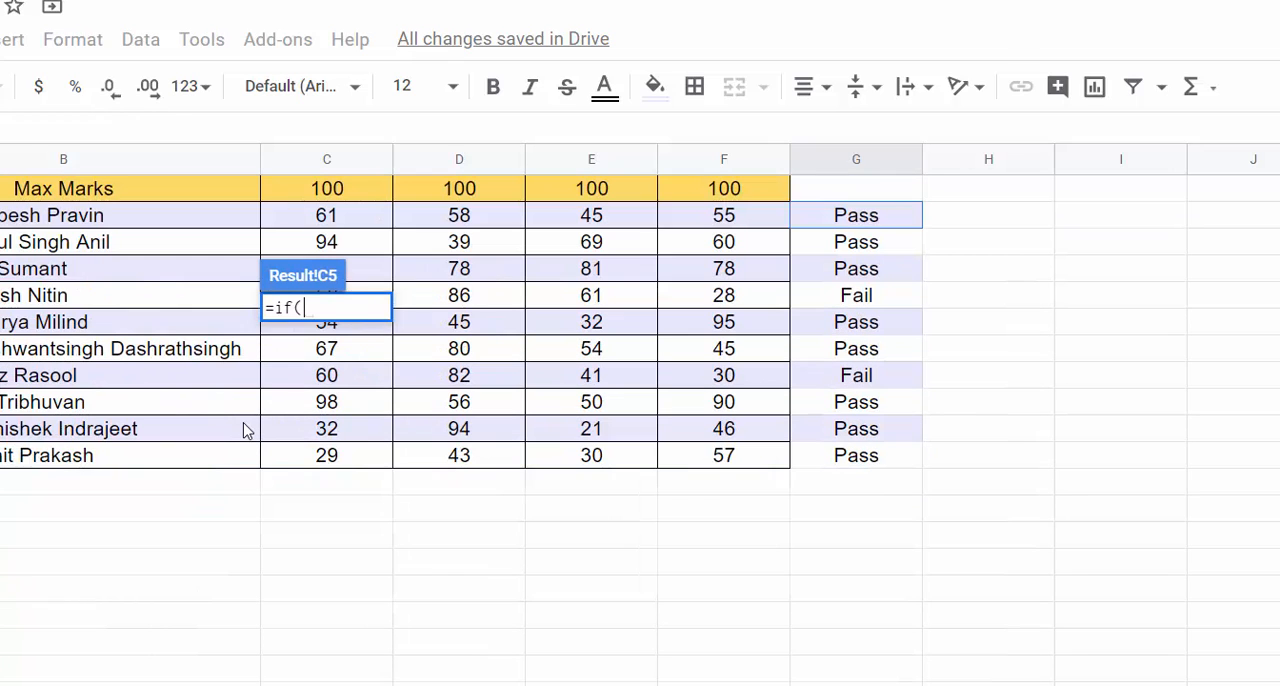
left_click(330, 218)
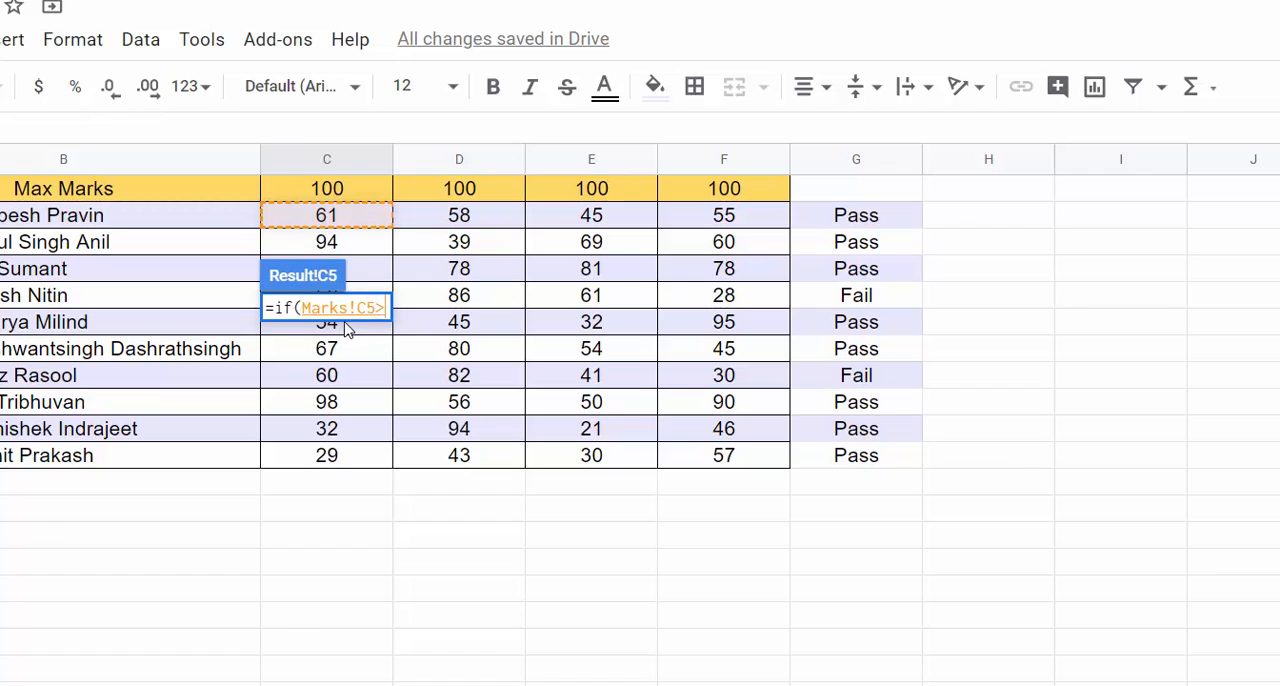
type(">=4")
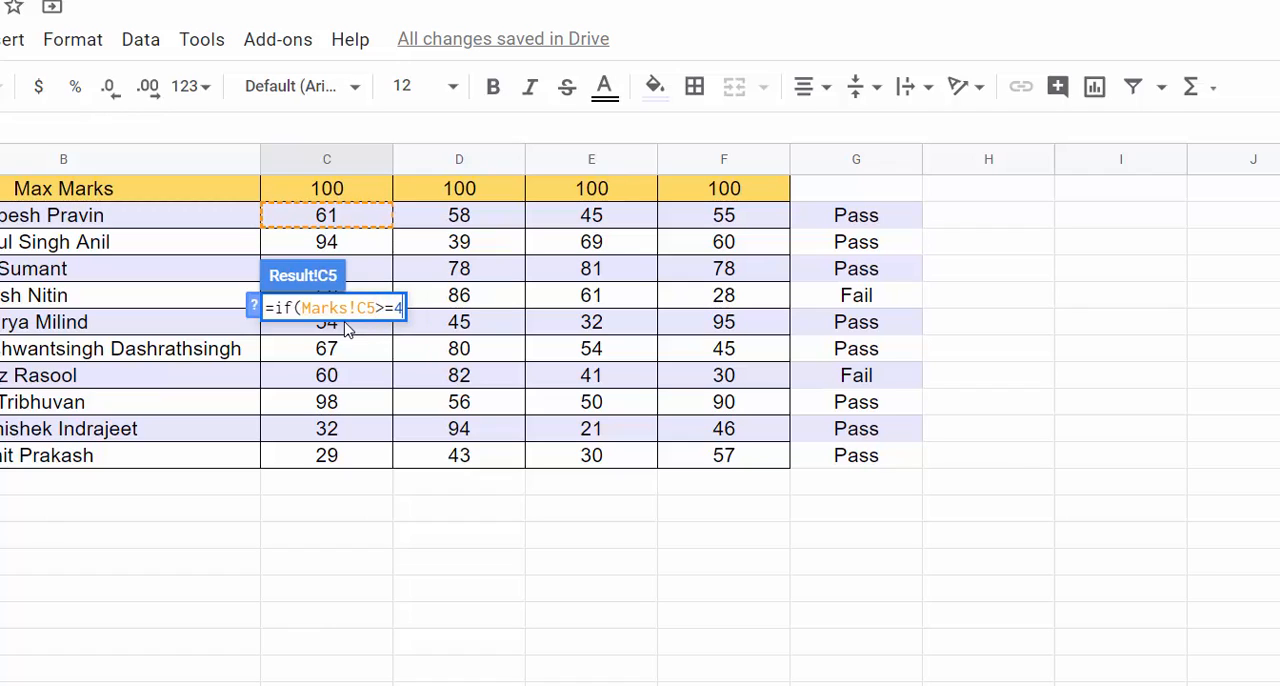
type("0,\"P")
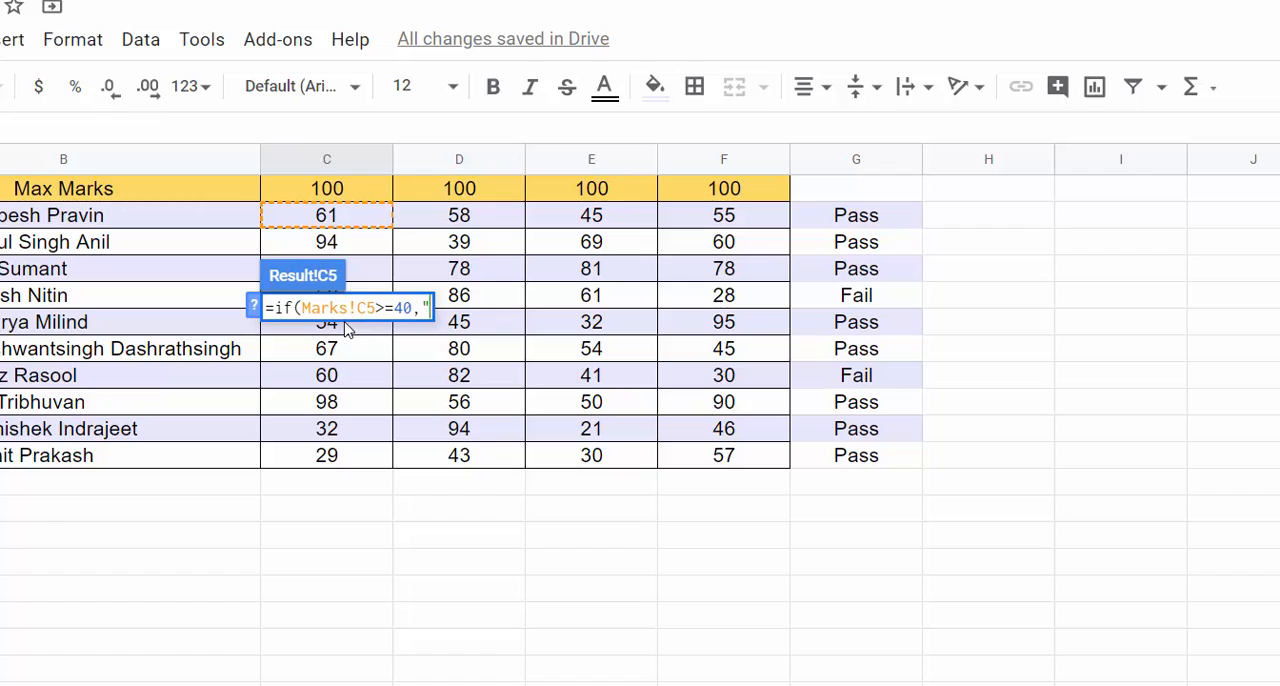
type("ass")
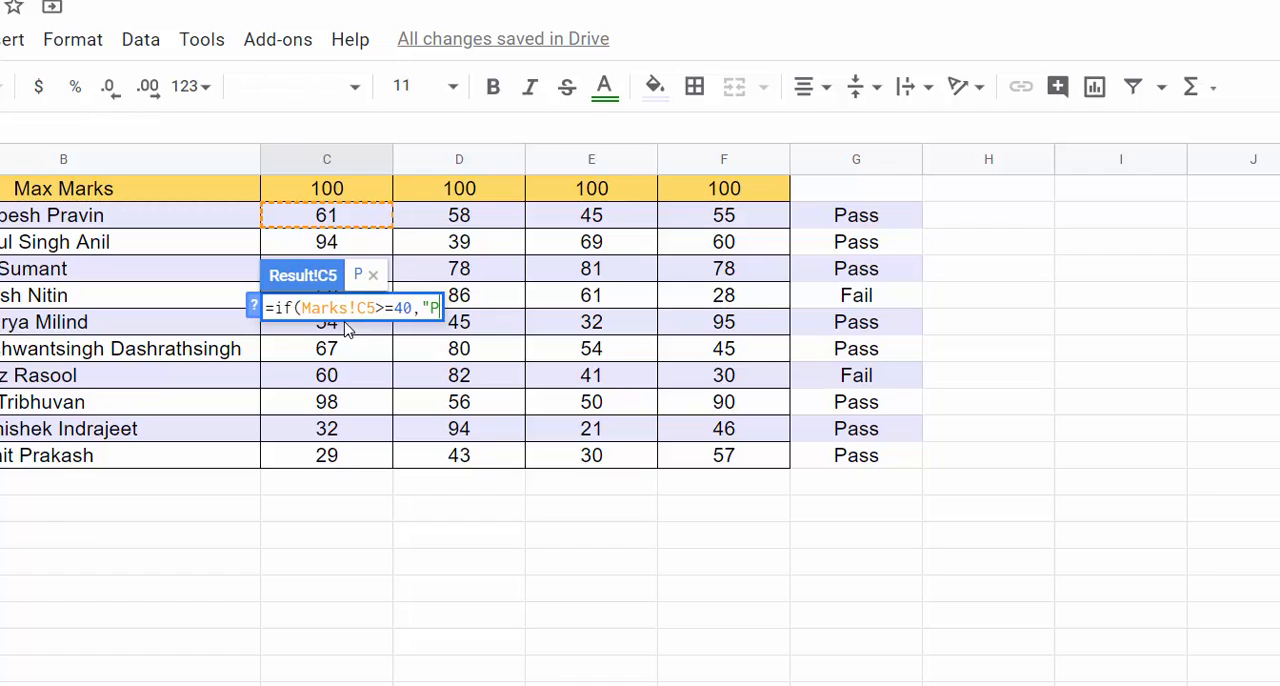
type("\",\"")
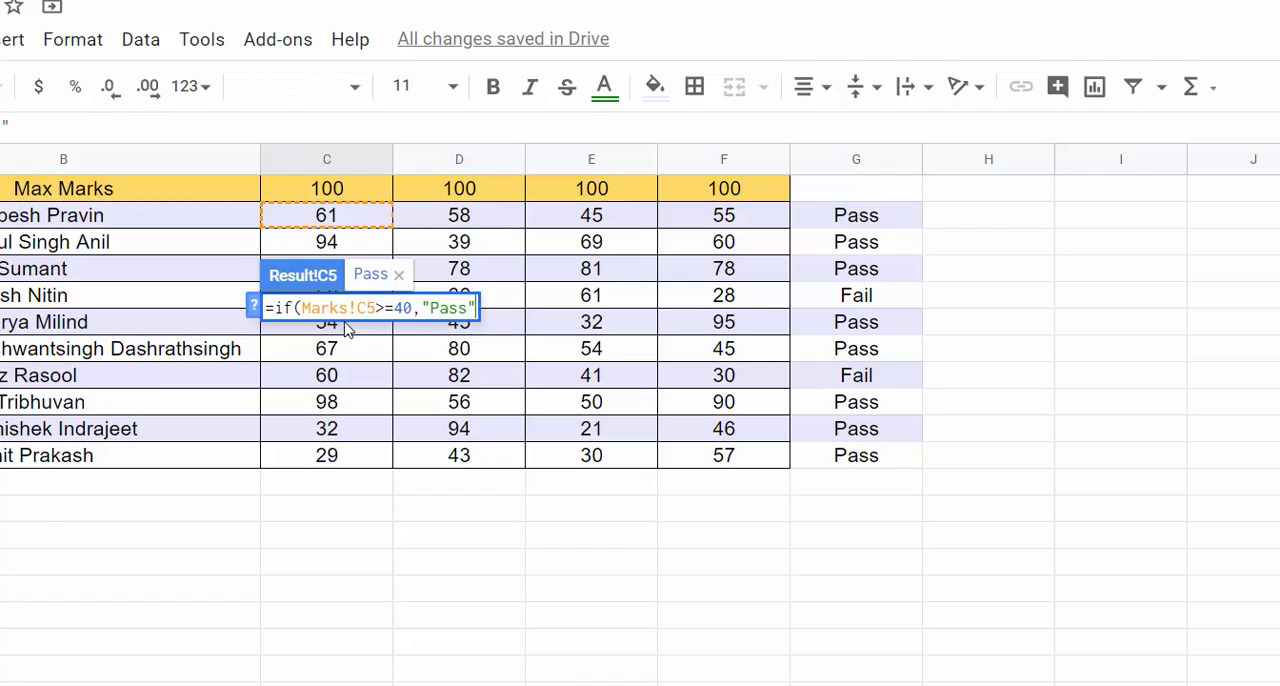
type("Fail\")")
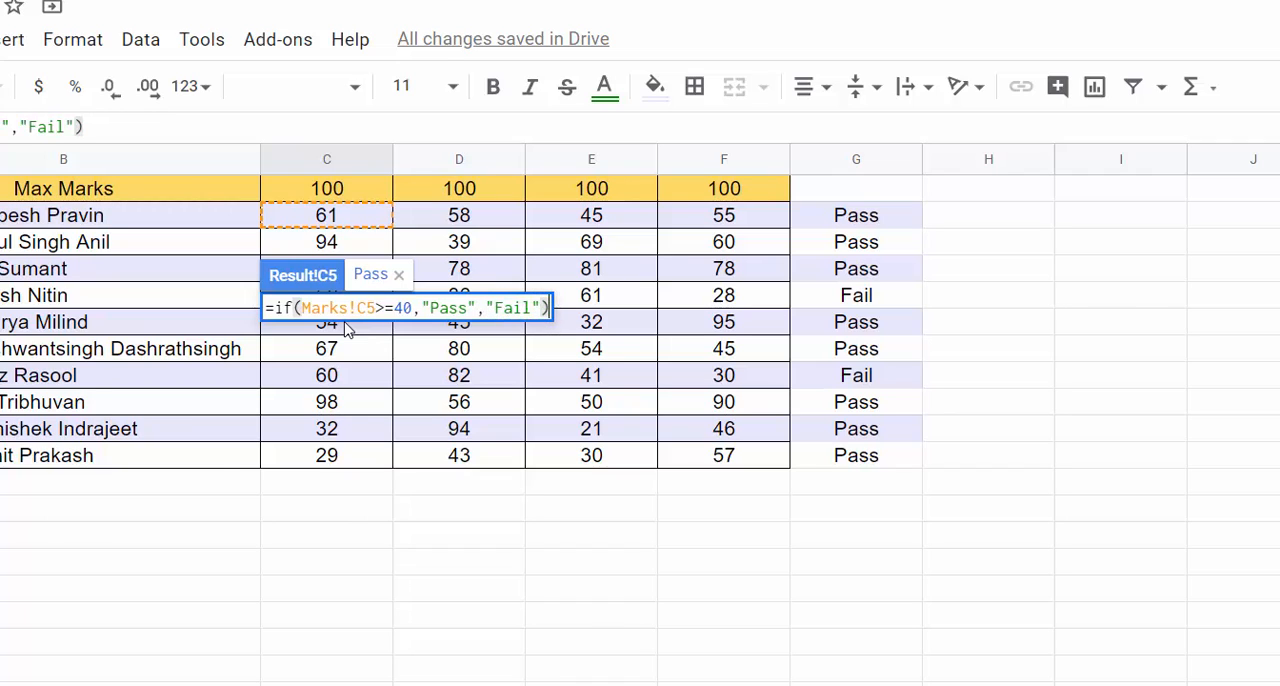
key("Return")
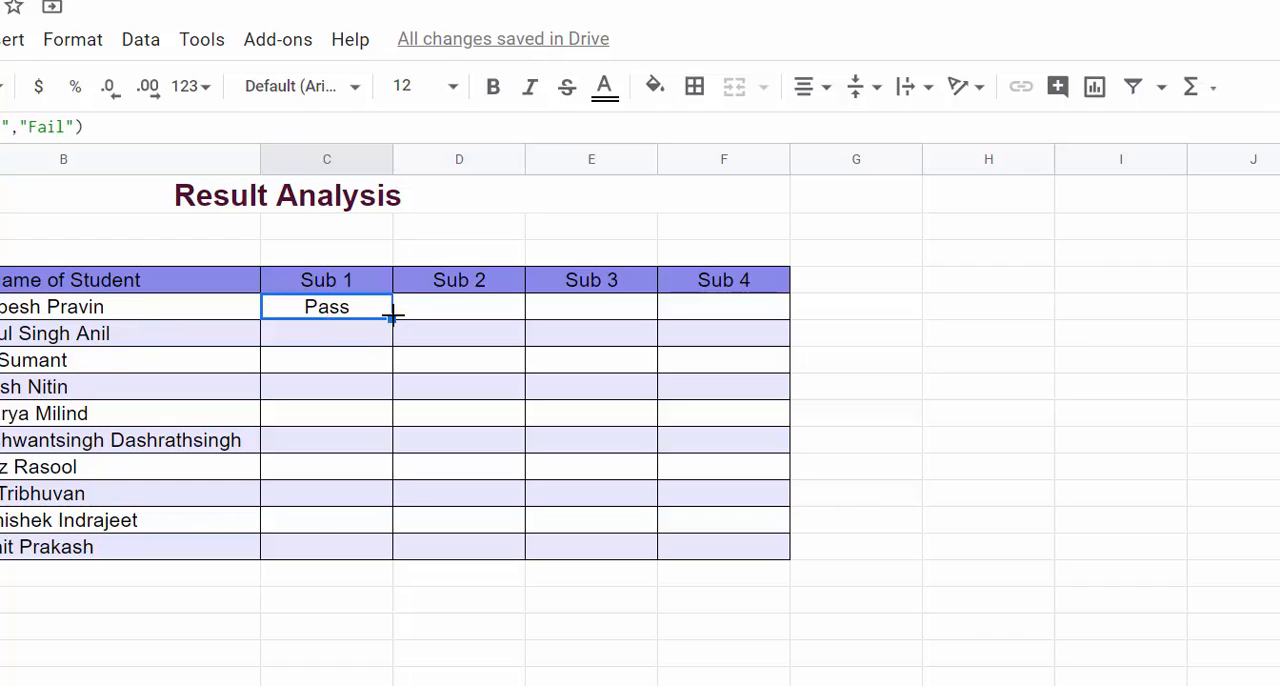
Step: Fill the C5 result formula down the Sub 1 column to row 14 and across row 5 to Sub 4
double_click(392, 316)
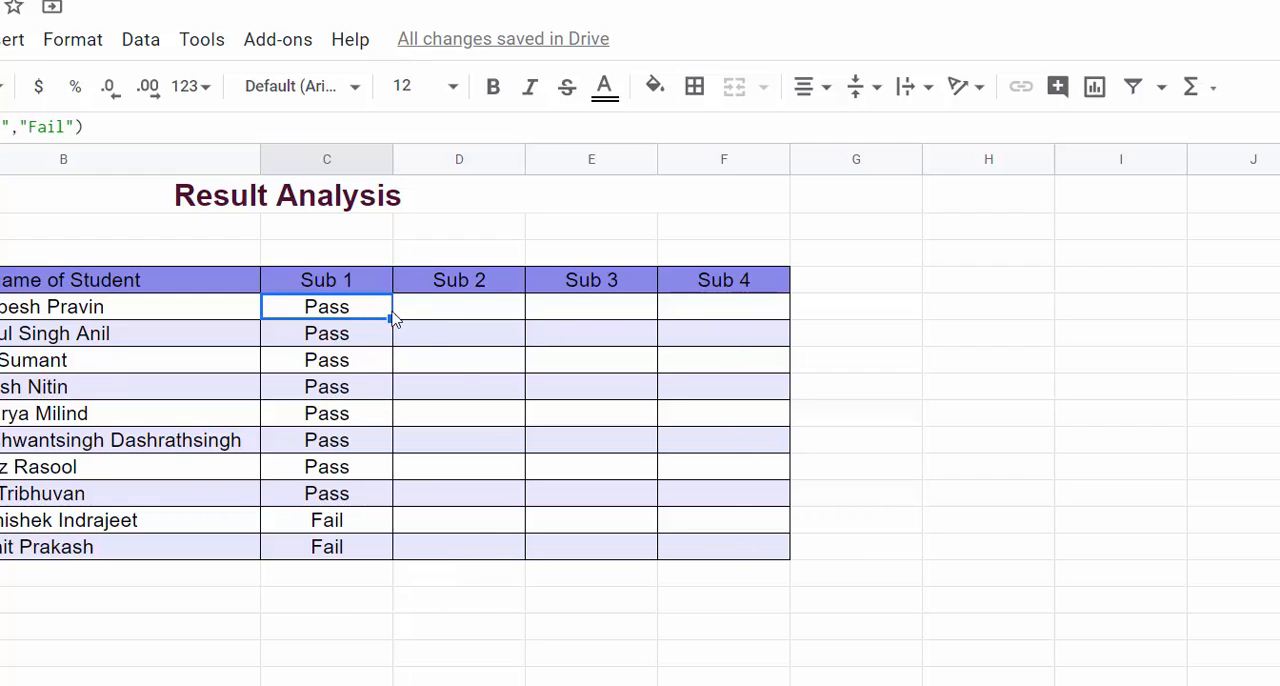
left_click_drag(393, 318, 738, 322)
Step: Examine the row 5 formulas for Sub 2, Sub 3 and Sub 4 and compare the Sub 2 reference with the Marks sheet
left_click(468, 310)
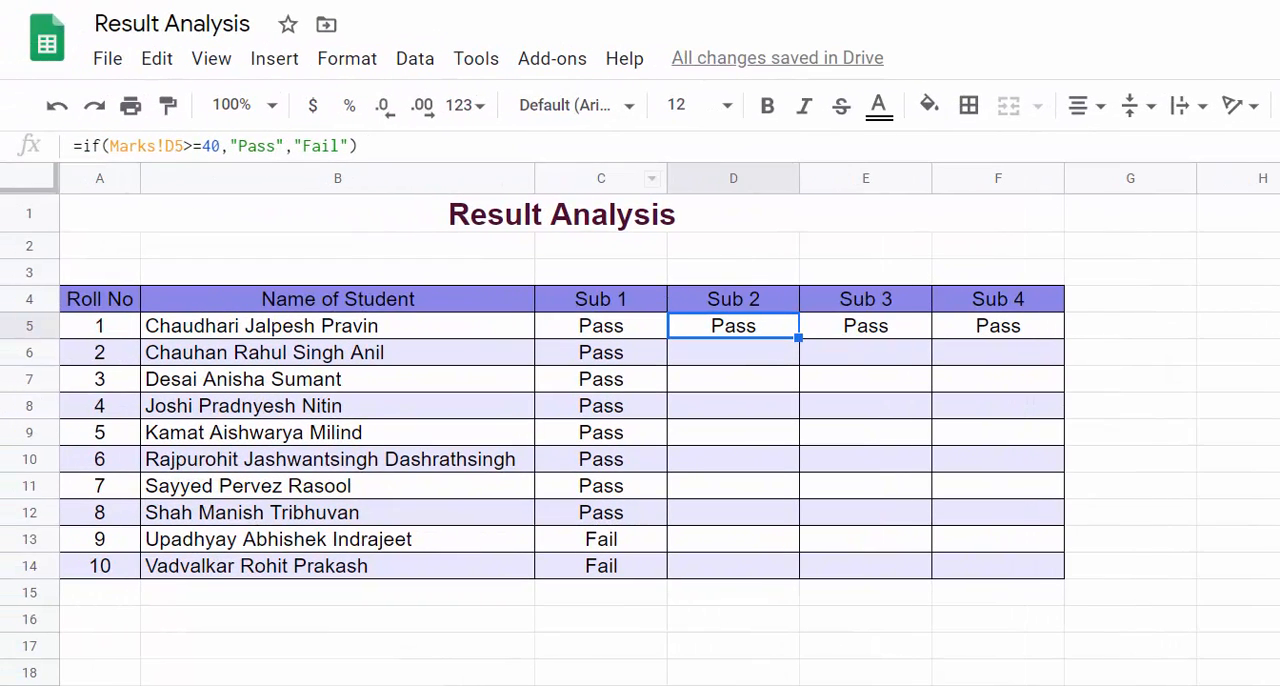
left_click(165, 684)
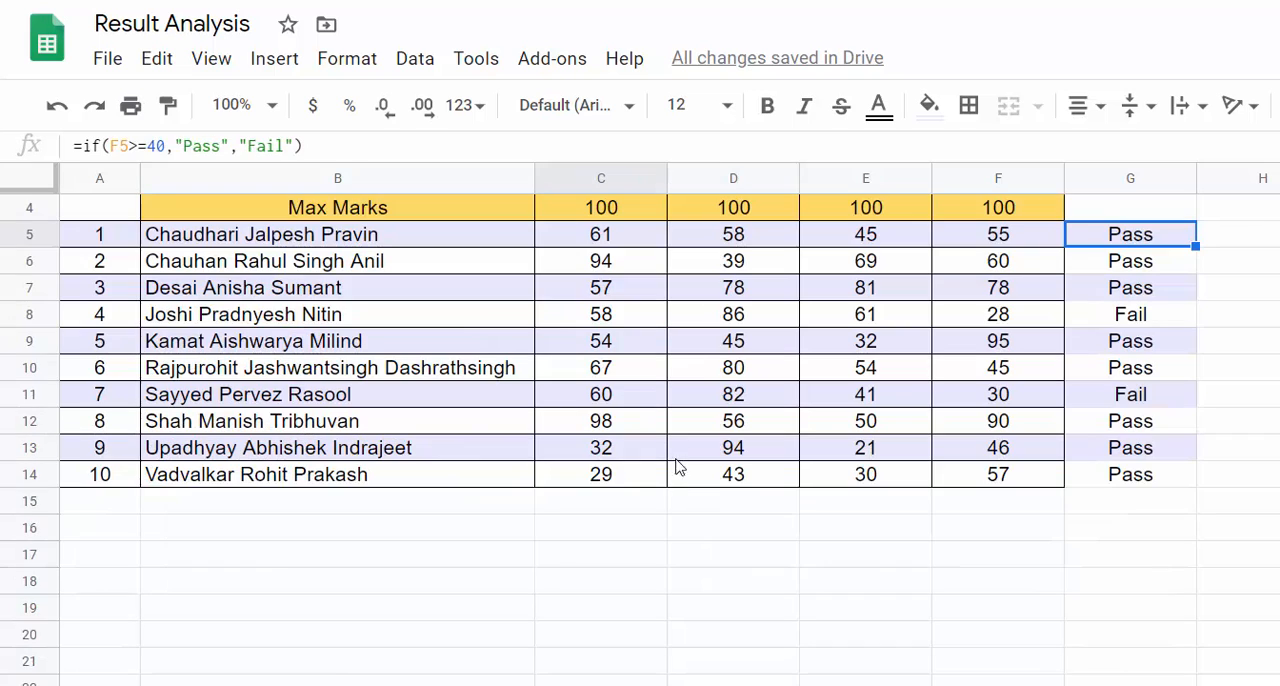
left_click(741, 233)
scroll(337, 204, "up", 2)
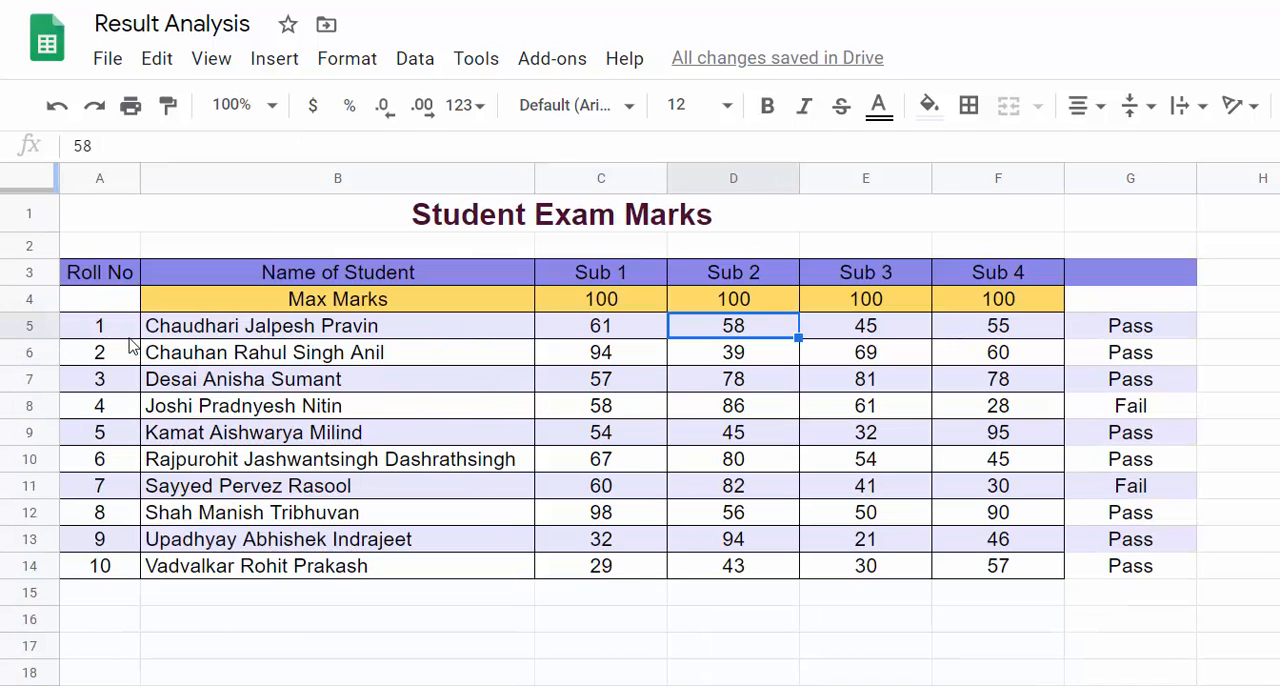
key("Return")
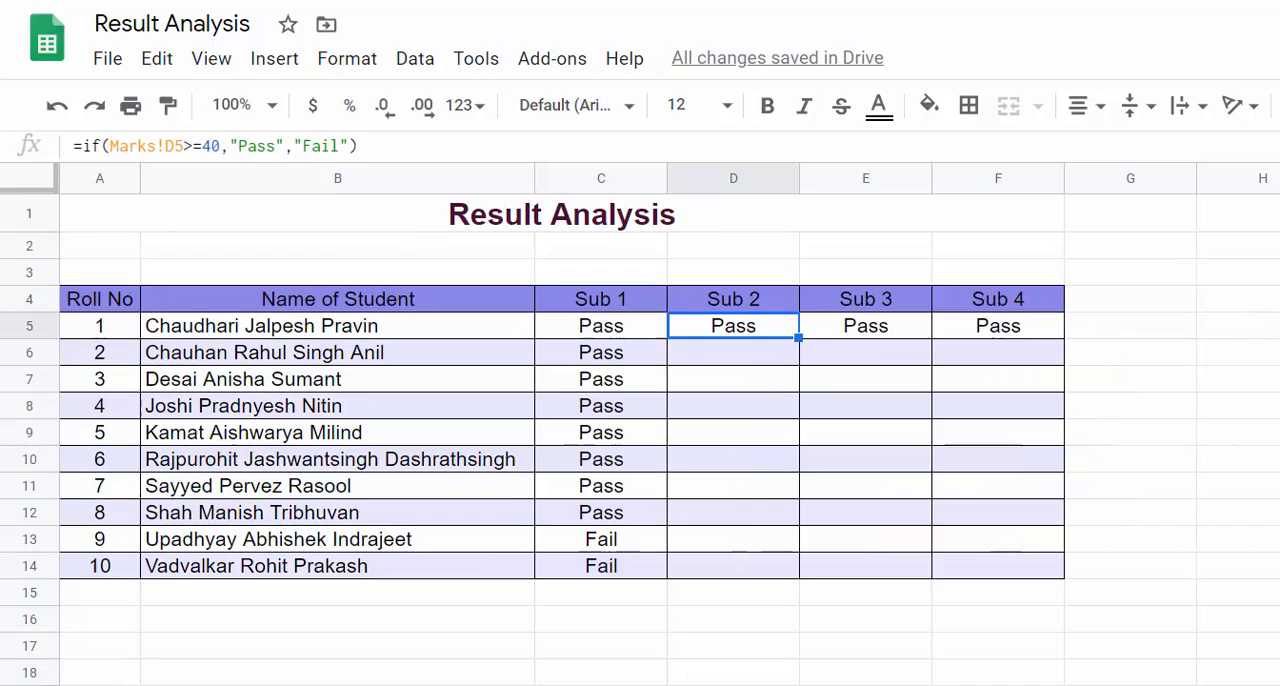
left_click(851, 330)
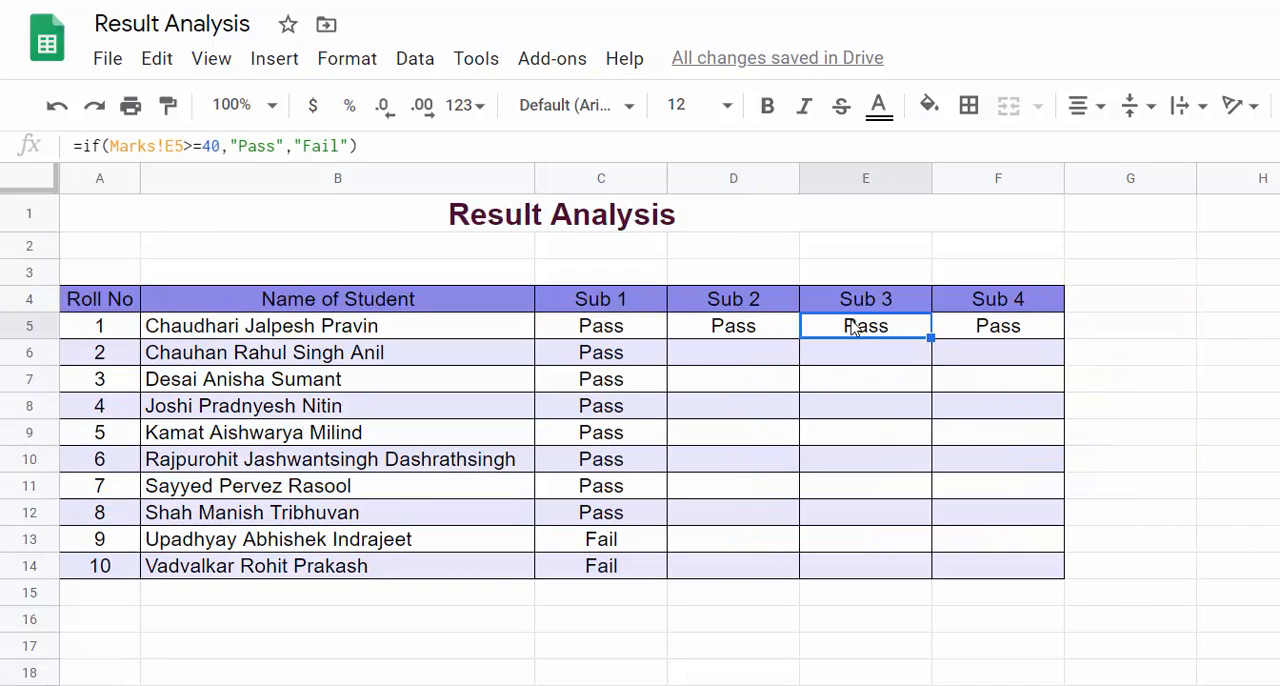
left_click(980, 330)
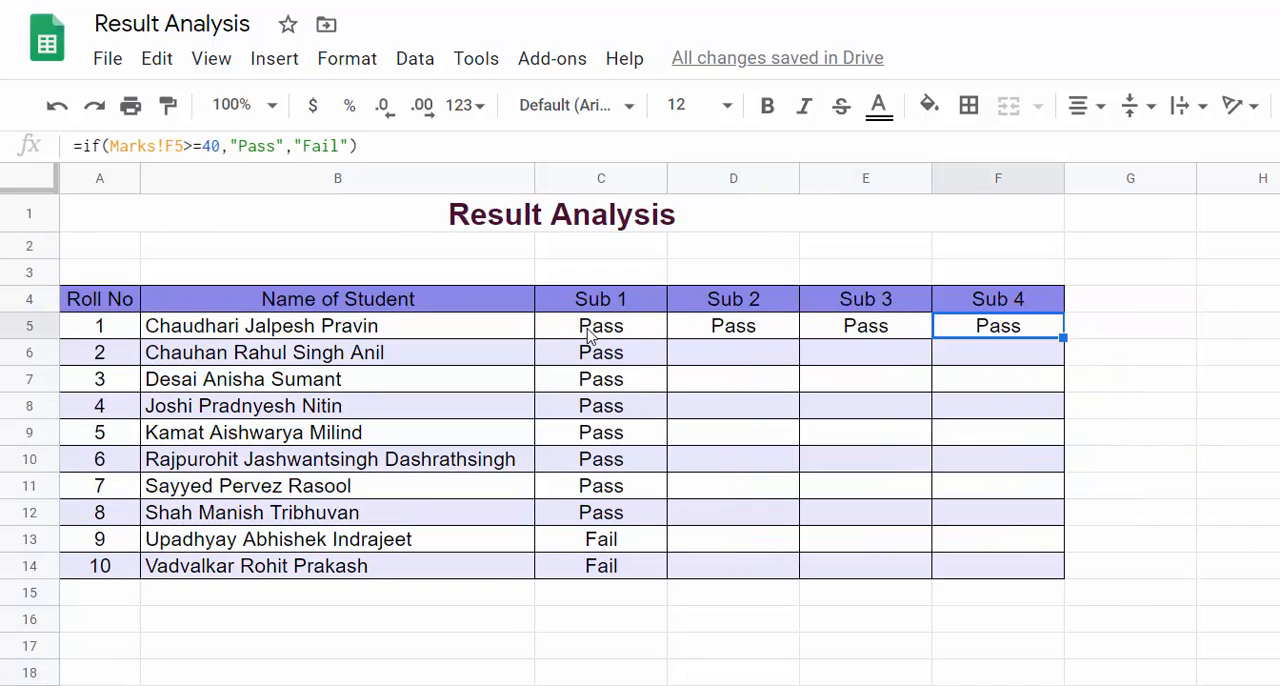
left_click(688, 336)
left_click(1003, 326, "shift")
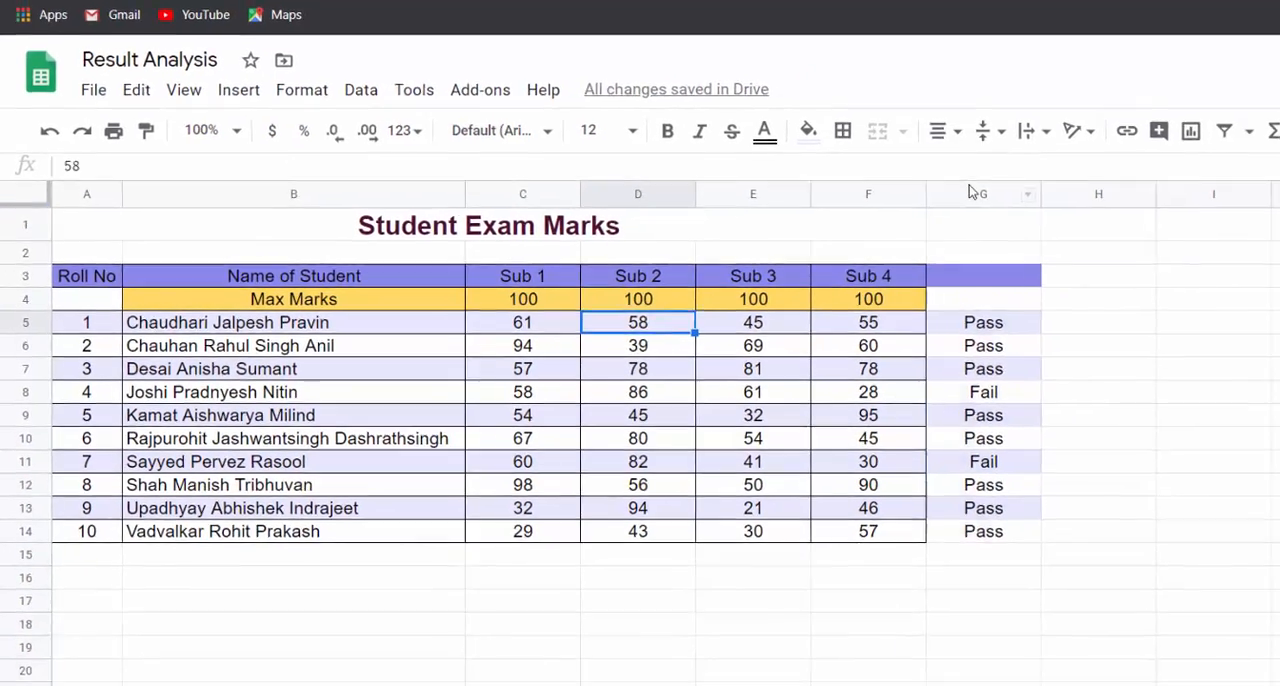
Step: Delete column G with the Pass/Fail results from the Marks sheet
left_click(1130, 178)
right_click(1130, 178)
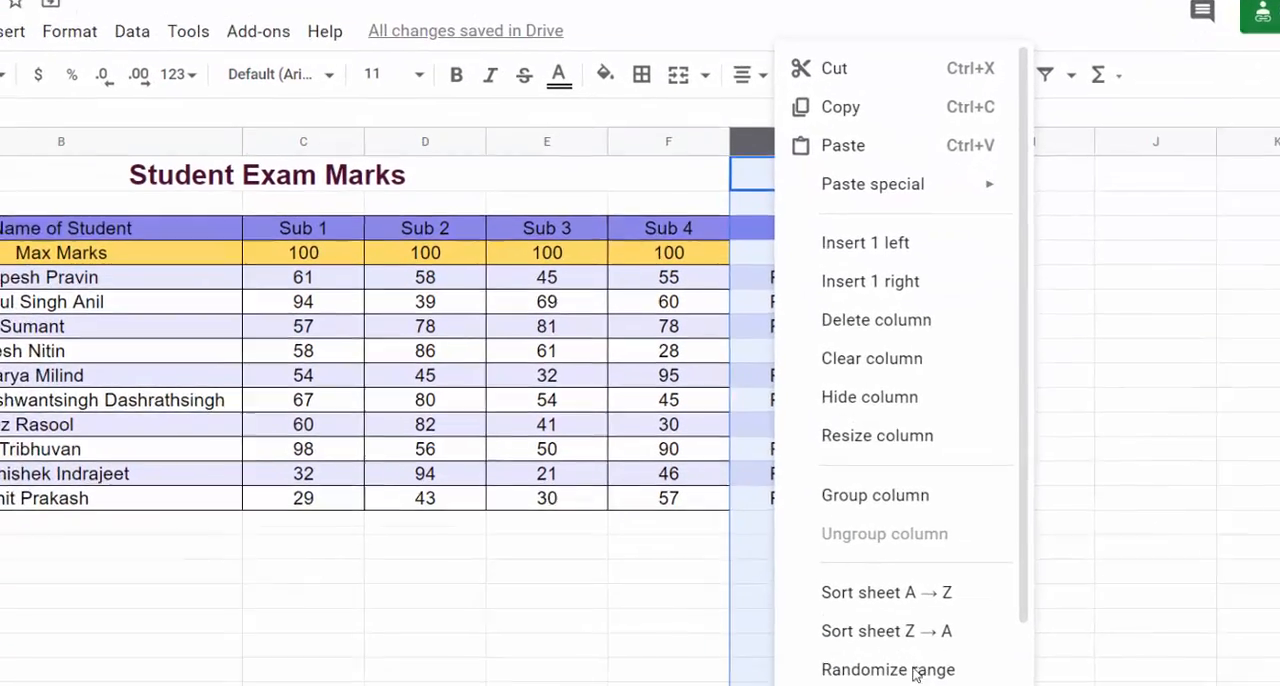
left_click(733, 266)
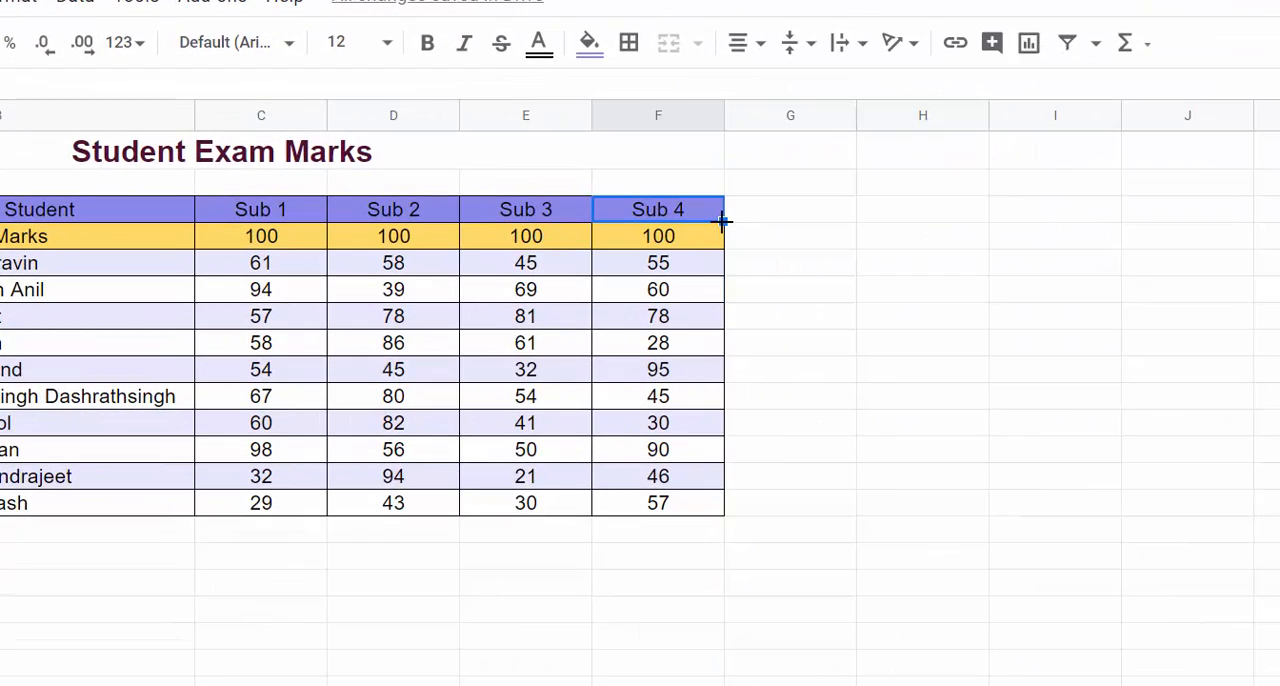
Step: Extend the header row to cell G3 beside Sub 4 and title it "Oveall Result"
left_click_drag(722, 221, 749, 220)
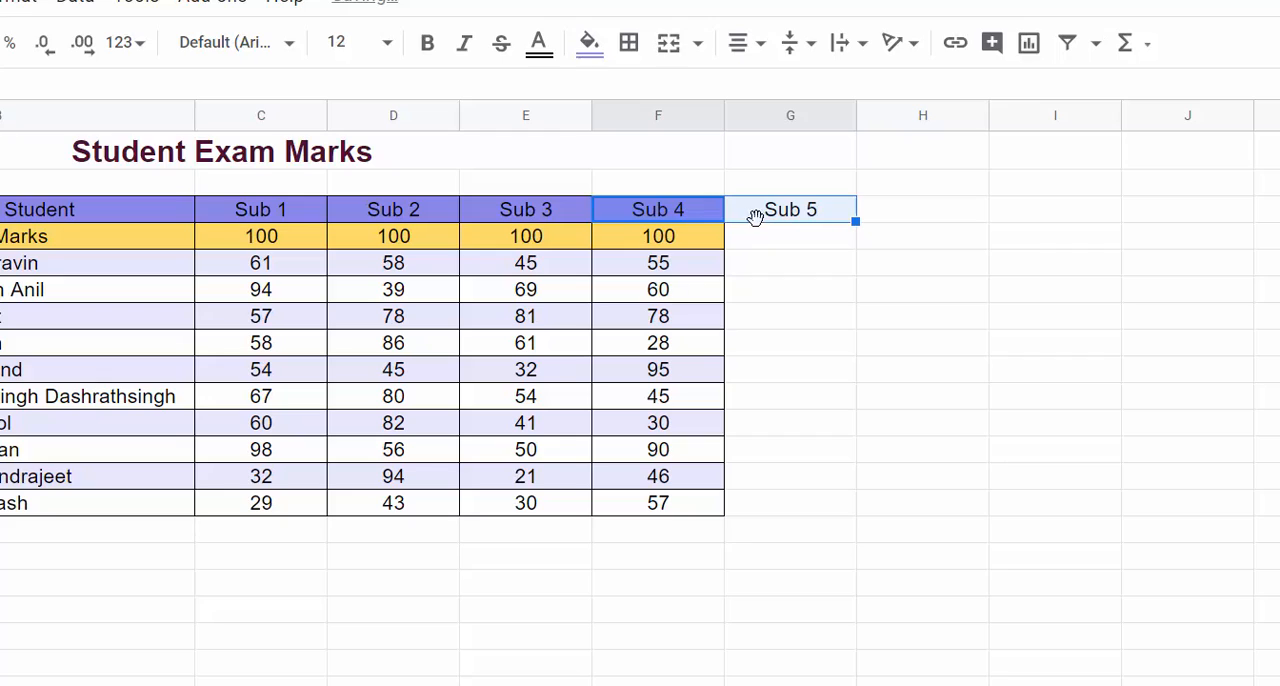
left_click(780, 214)
type("O")
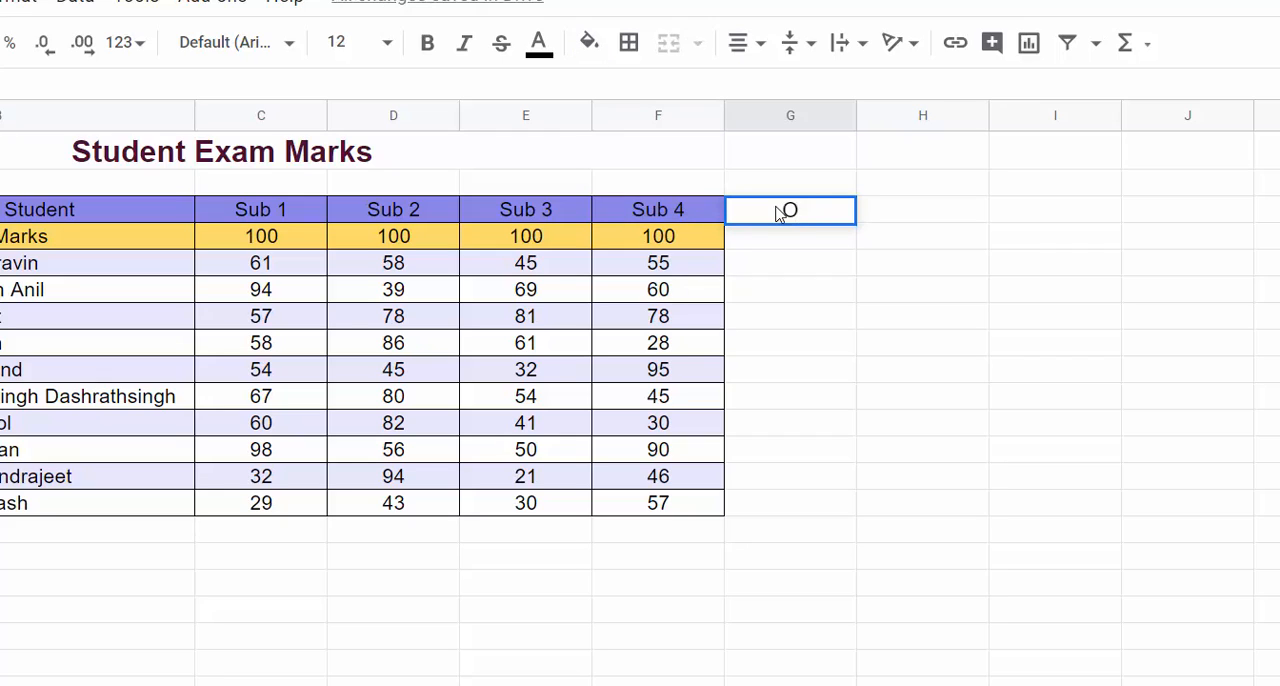
type("verall Result")
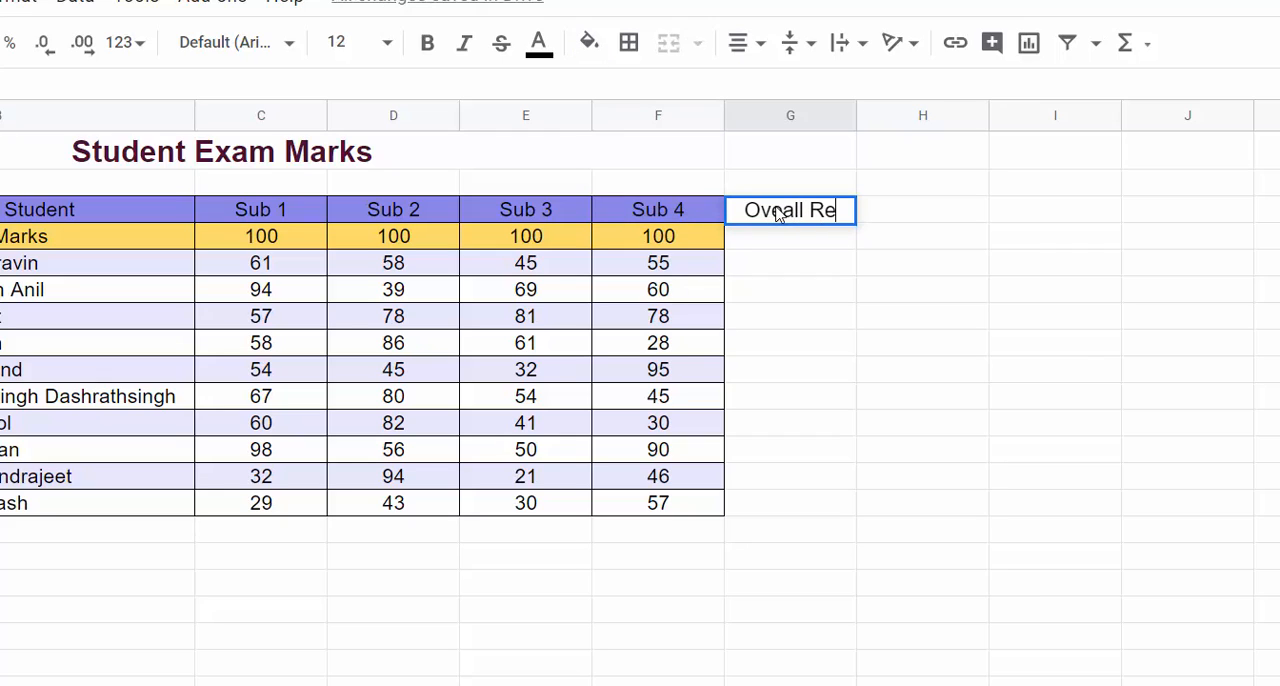
Step: Begin the overall result formula in G5 as =if(AND(C5>=40, testing the first student's Sub 1 mark
left_click(759, 264)
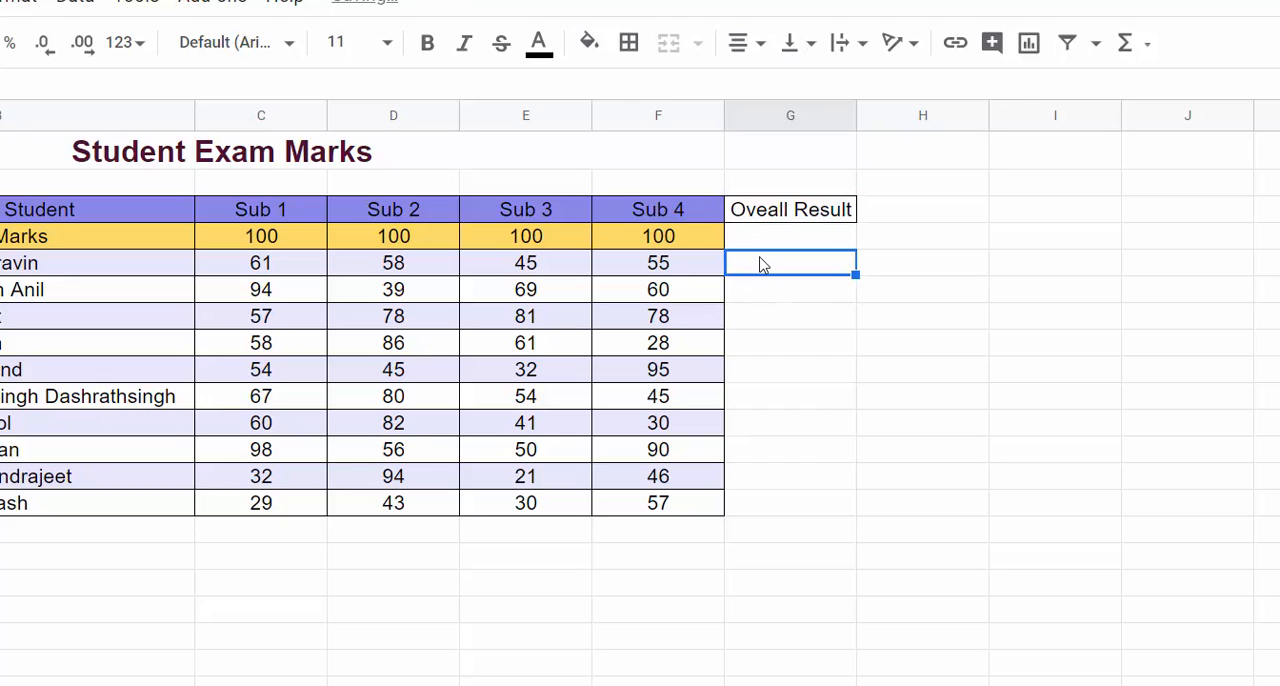
type("=")
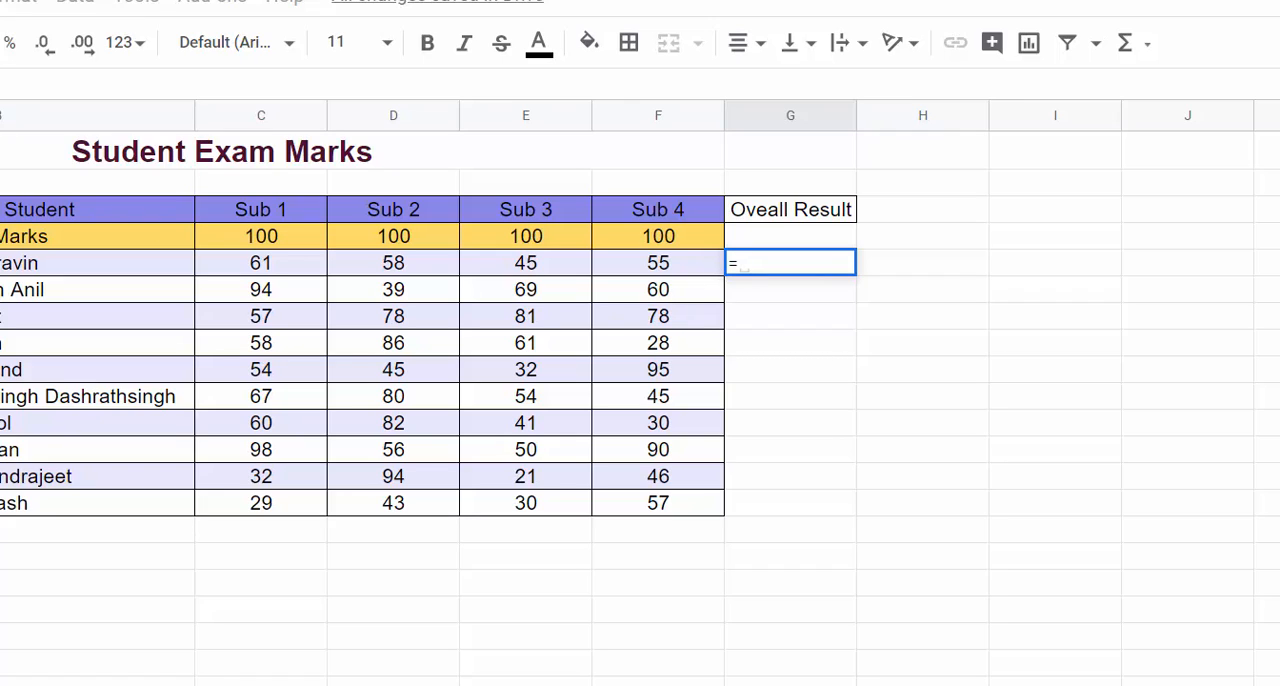
type("if")
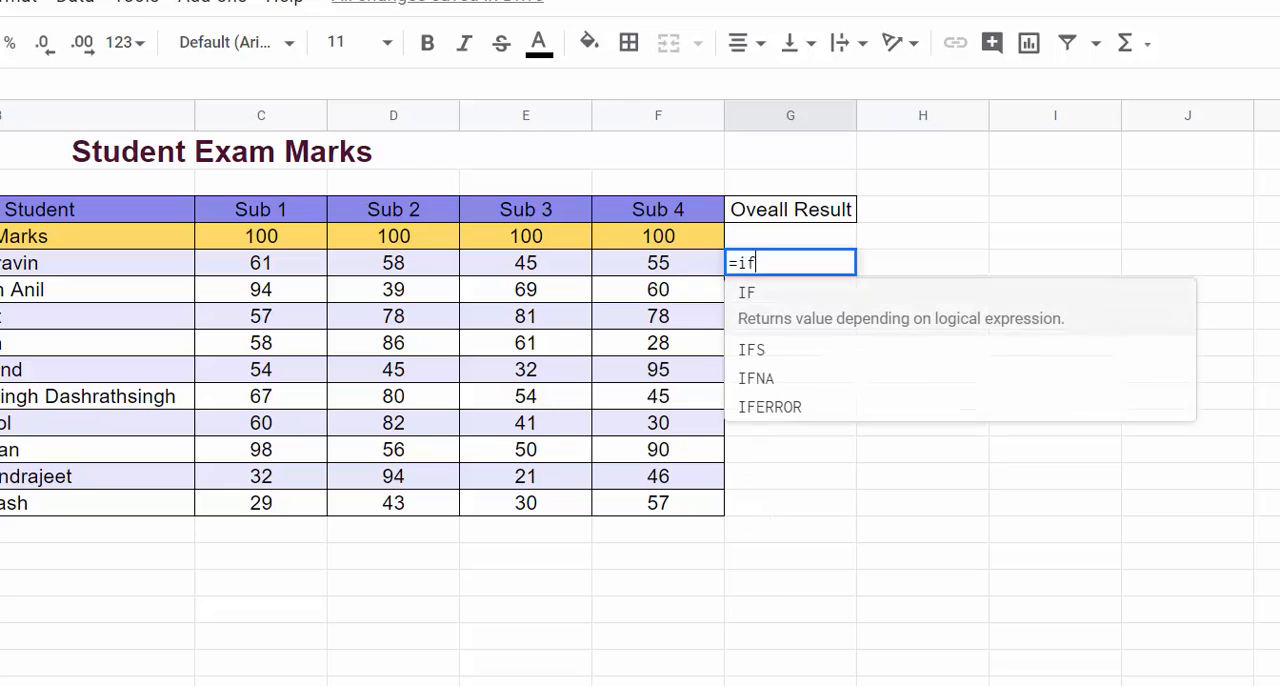
type("(")
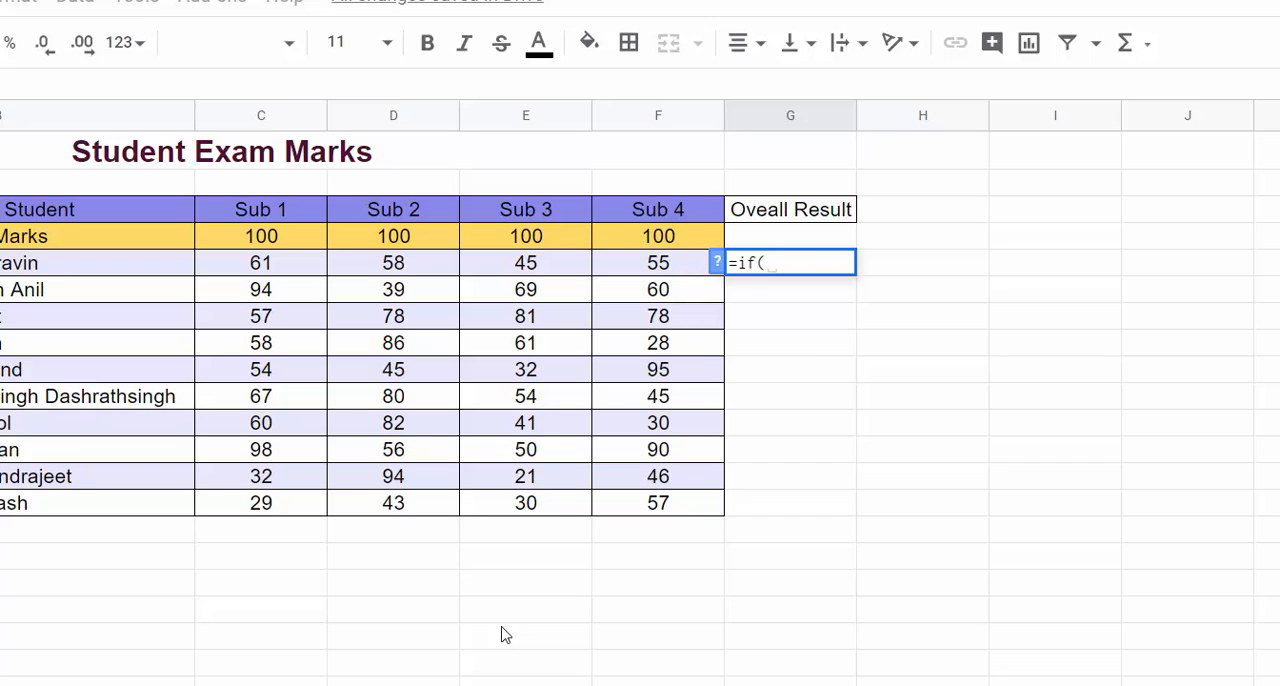
type("A")
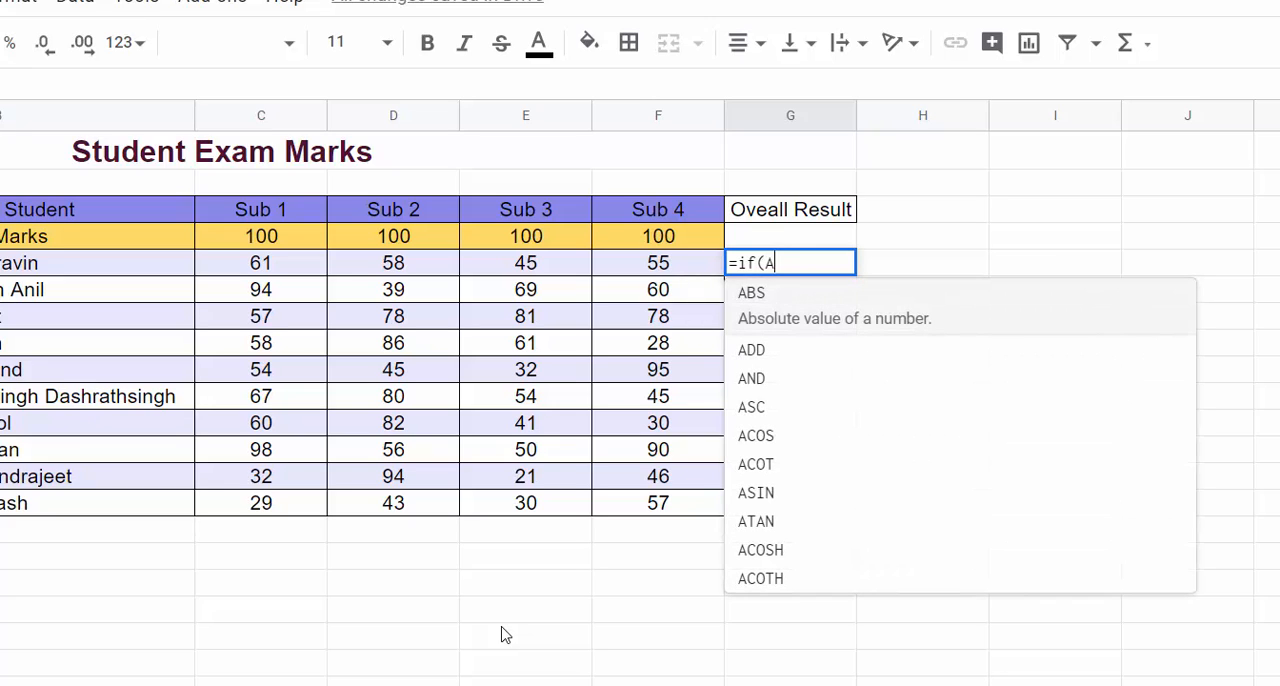
type("ND")
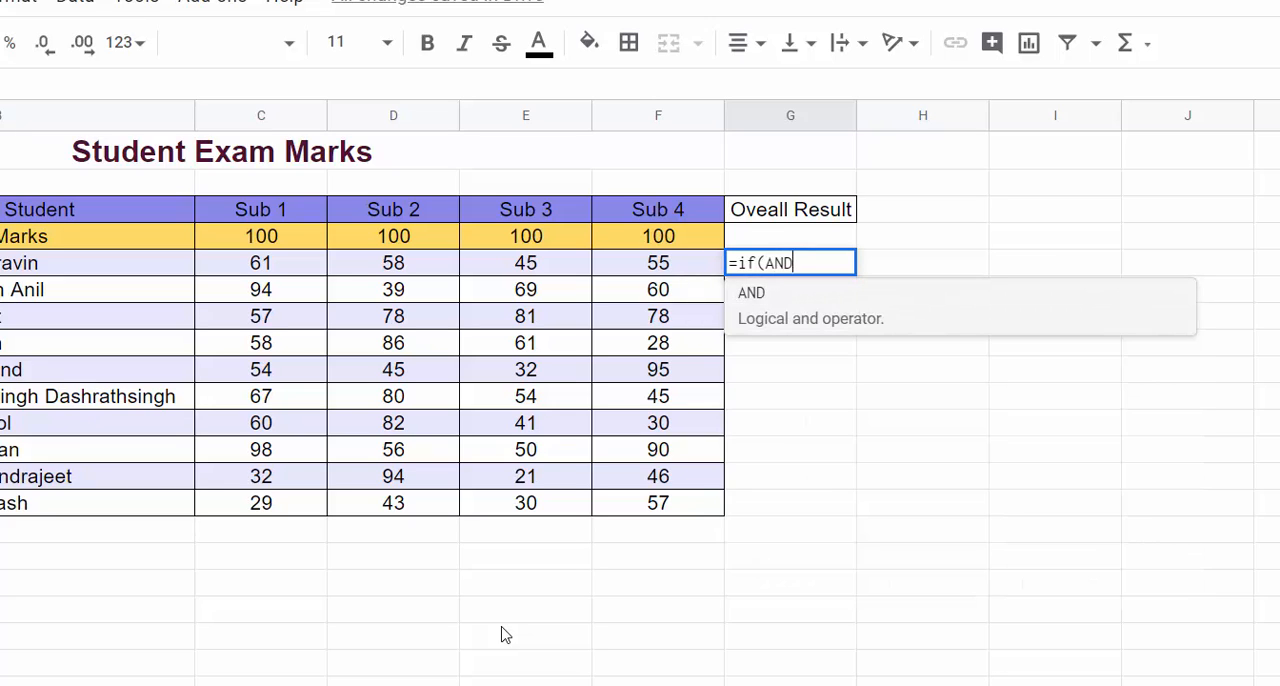
type("(")
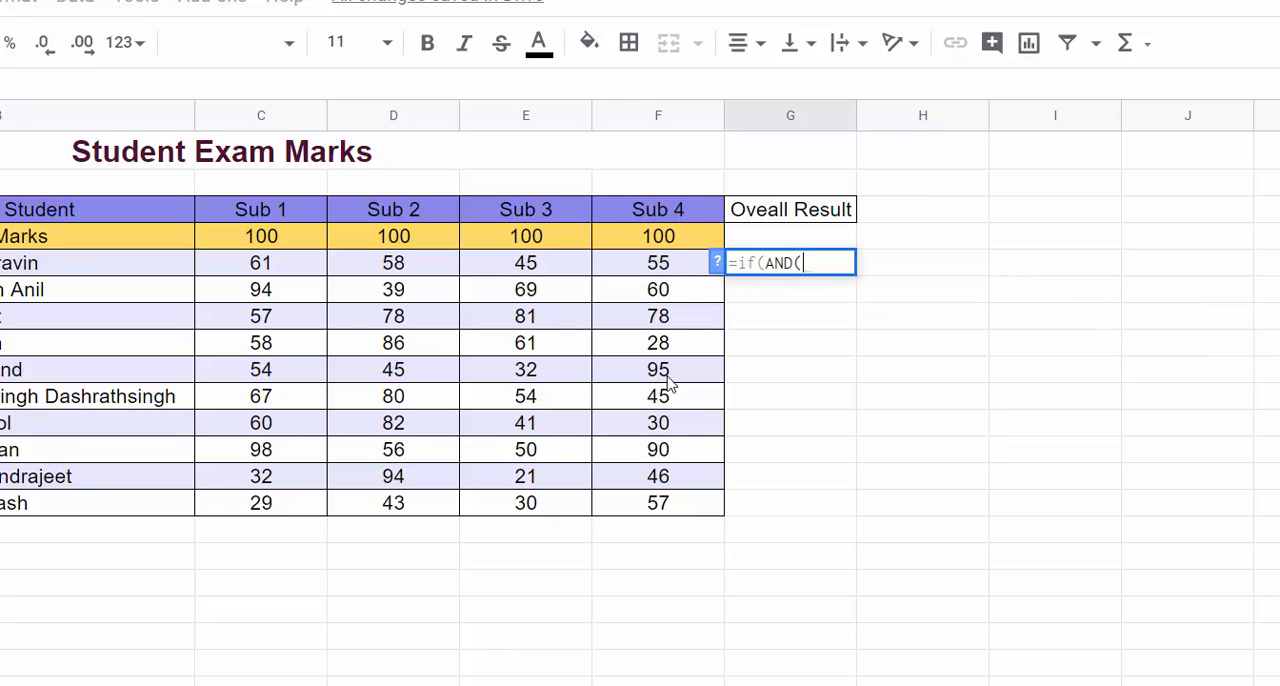
left_click(716, 263)
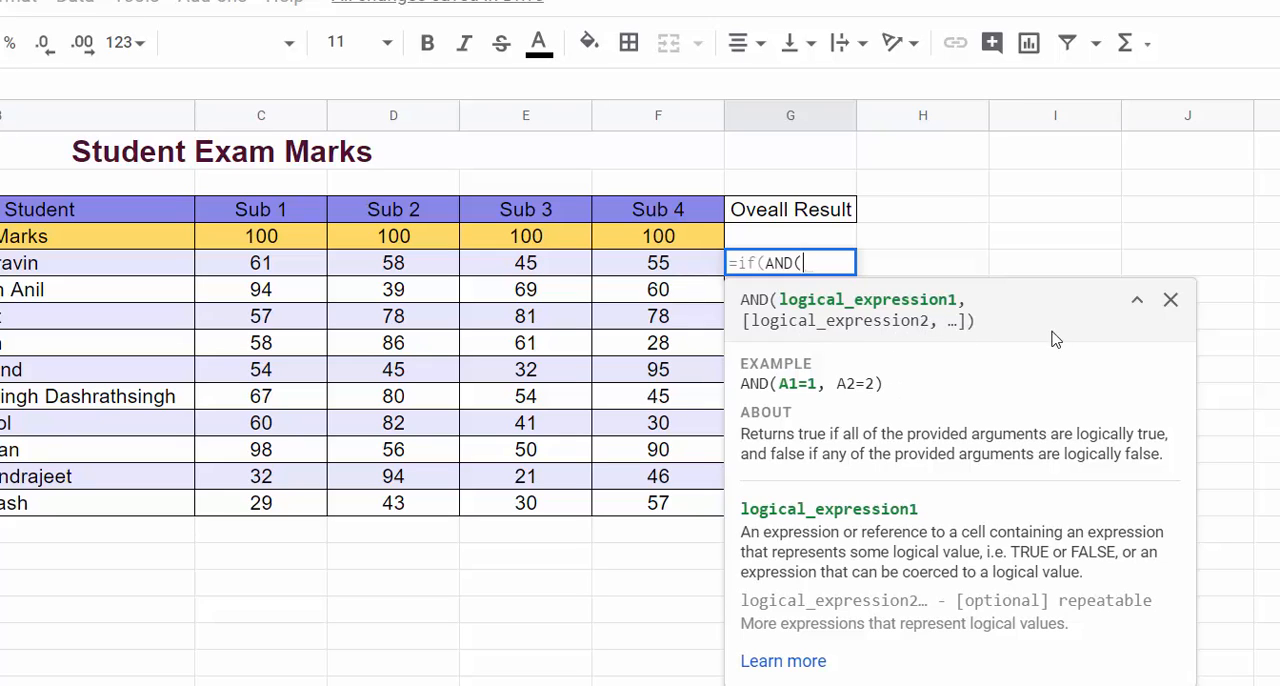
left_click(1170, 300)
left_click(295, 275)
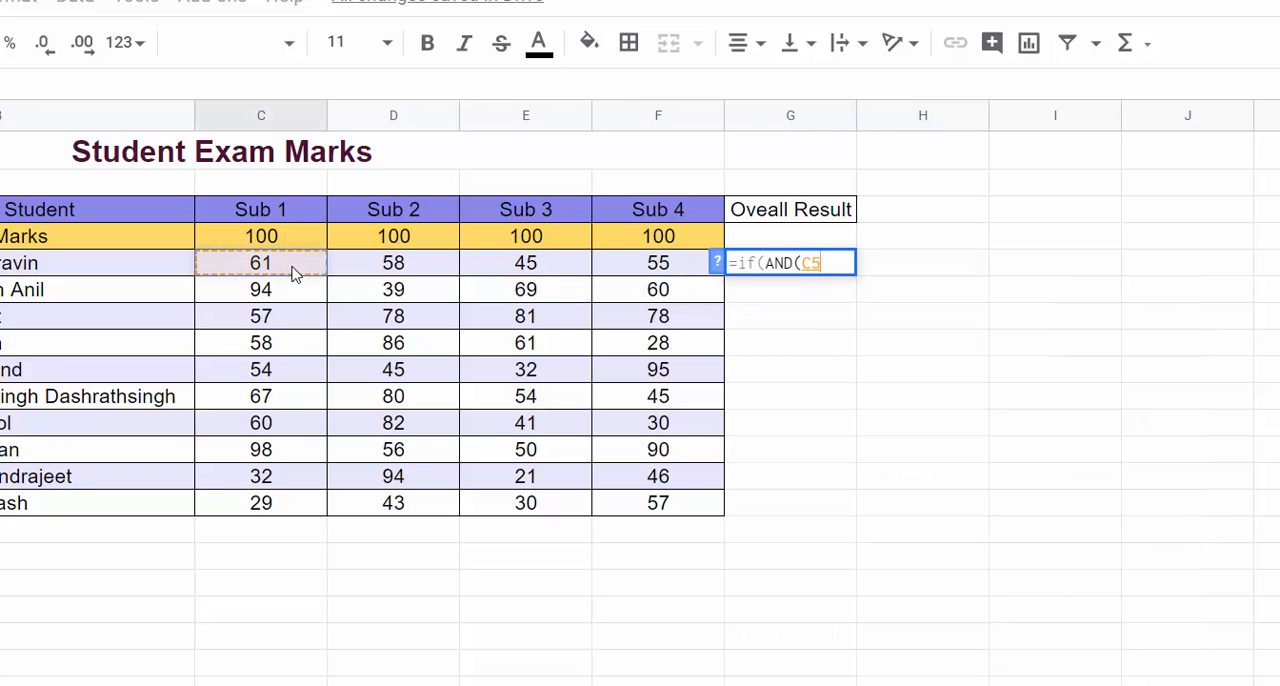
type(">=40,")
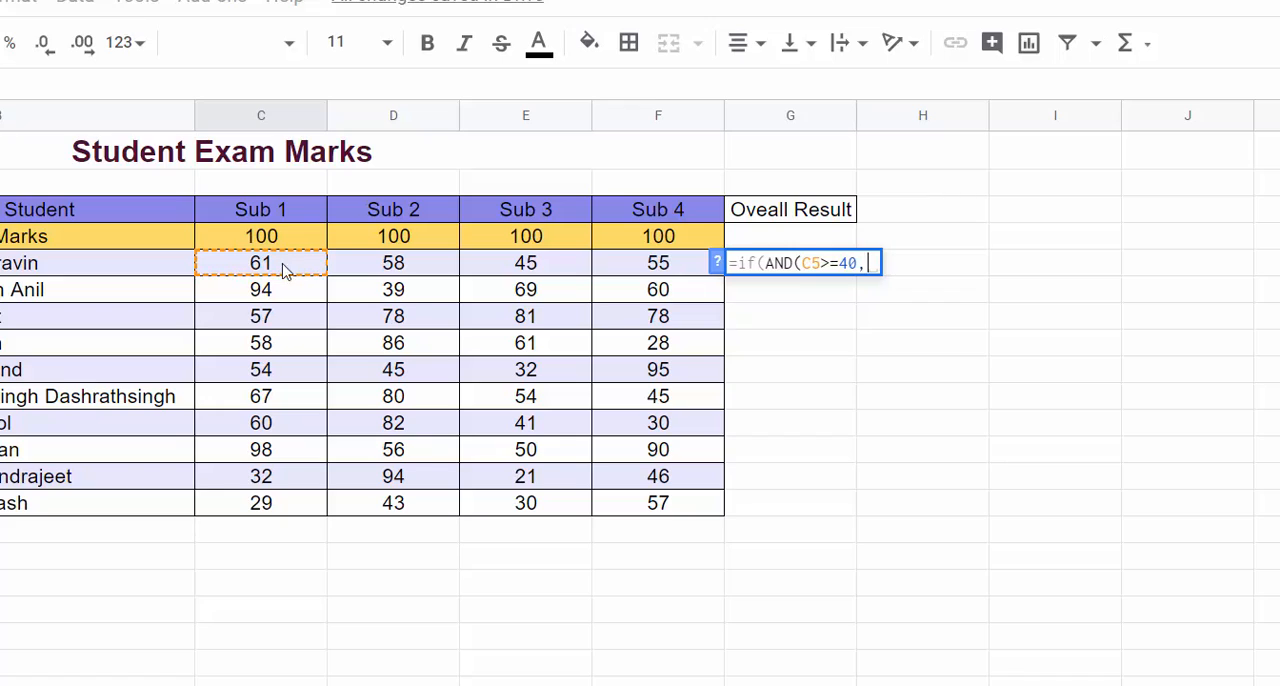
Step: Add the Sub 2 and Sub 3 conditions D5>=40 and E5>=40 to the AND test in G5
left_click(386, 278)
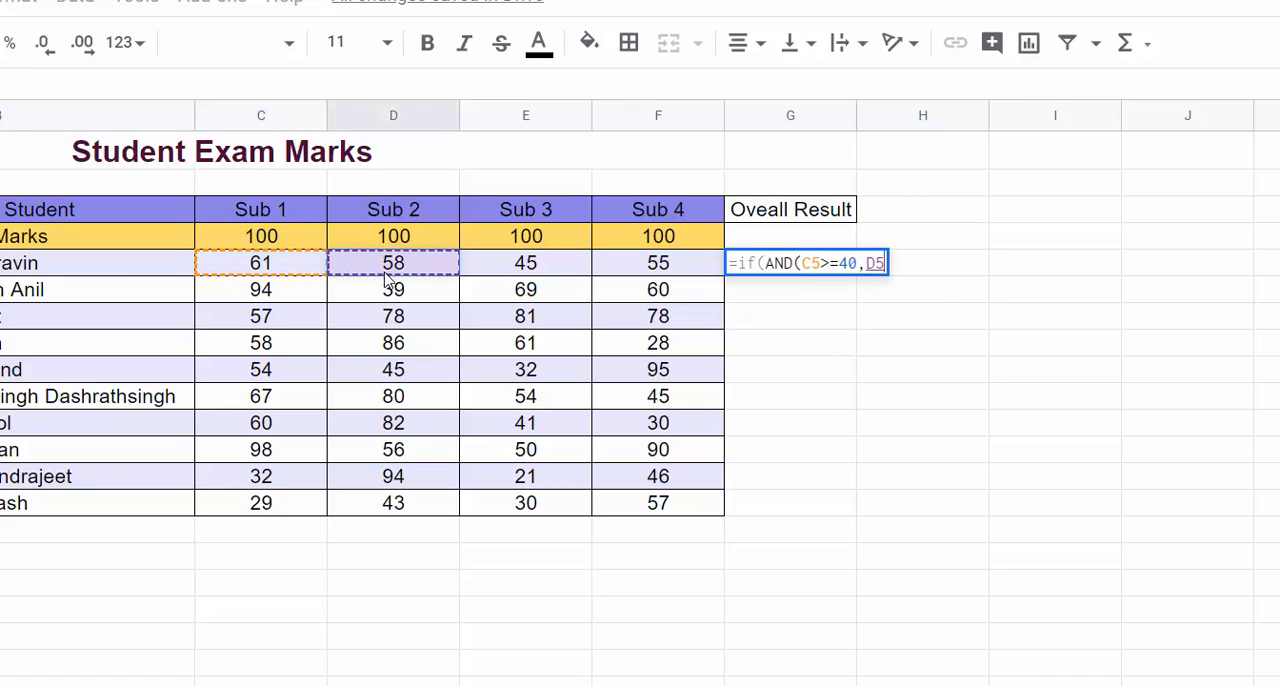
type(">=40")
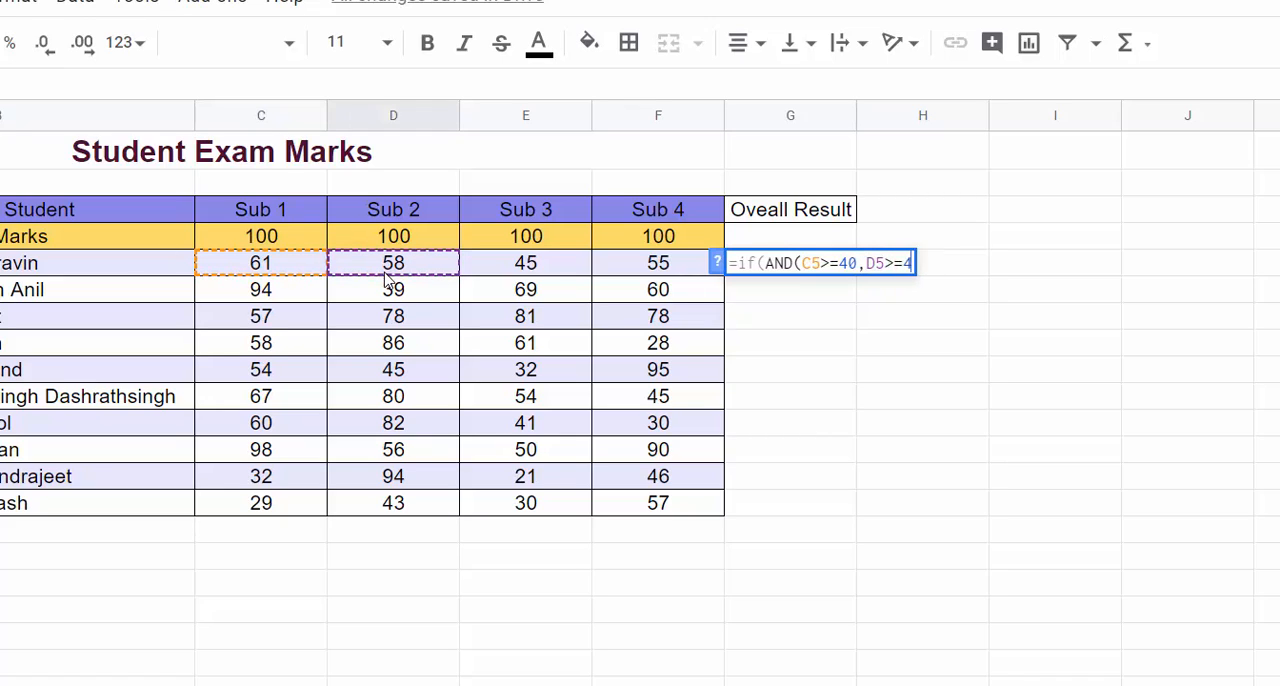
type(",")
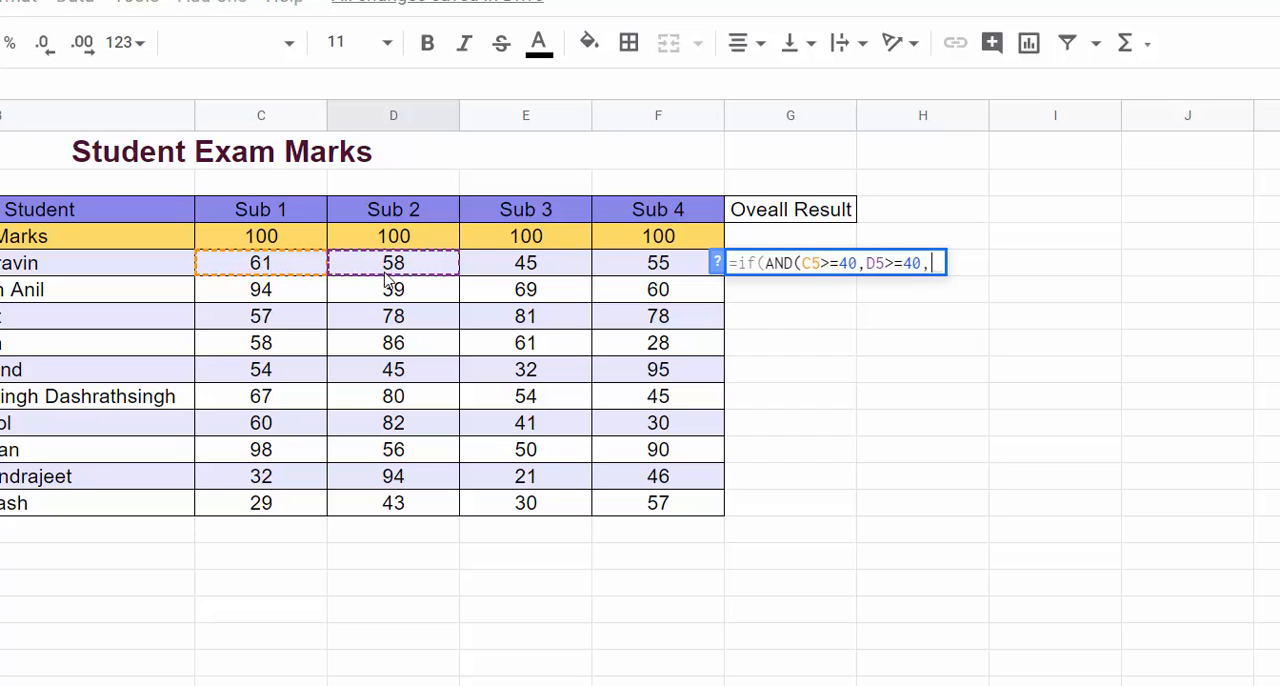
left_click(507, 276)
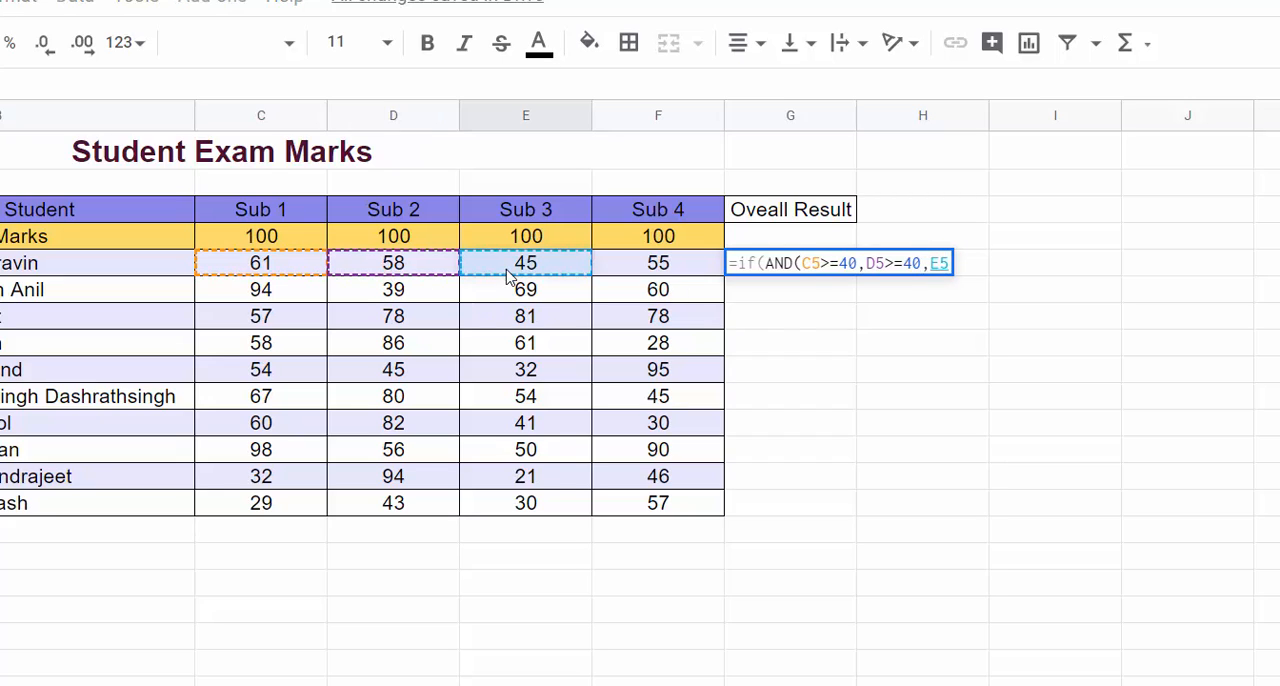
type(">=40")
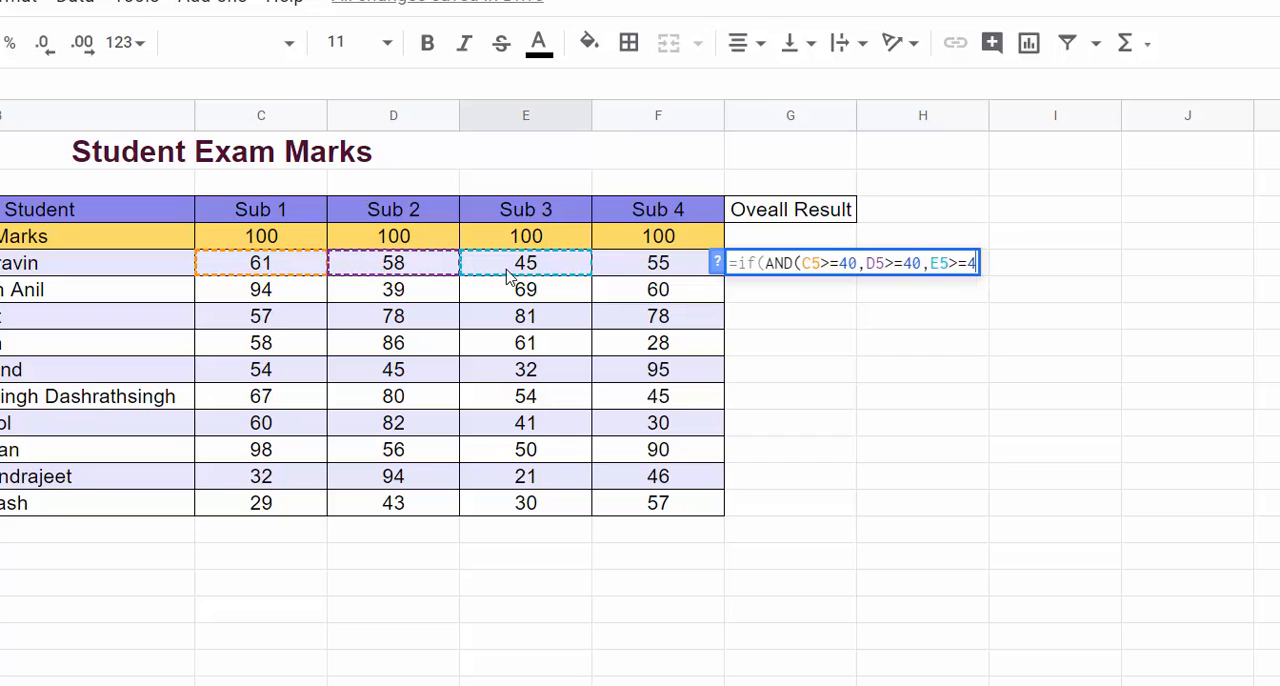
type(",")
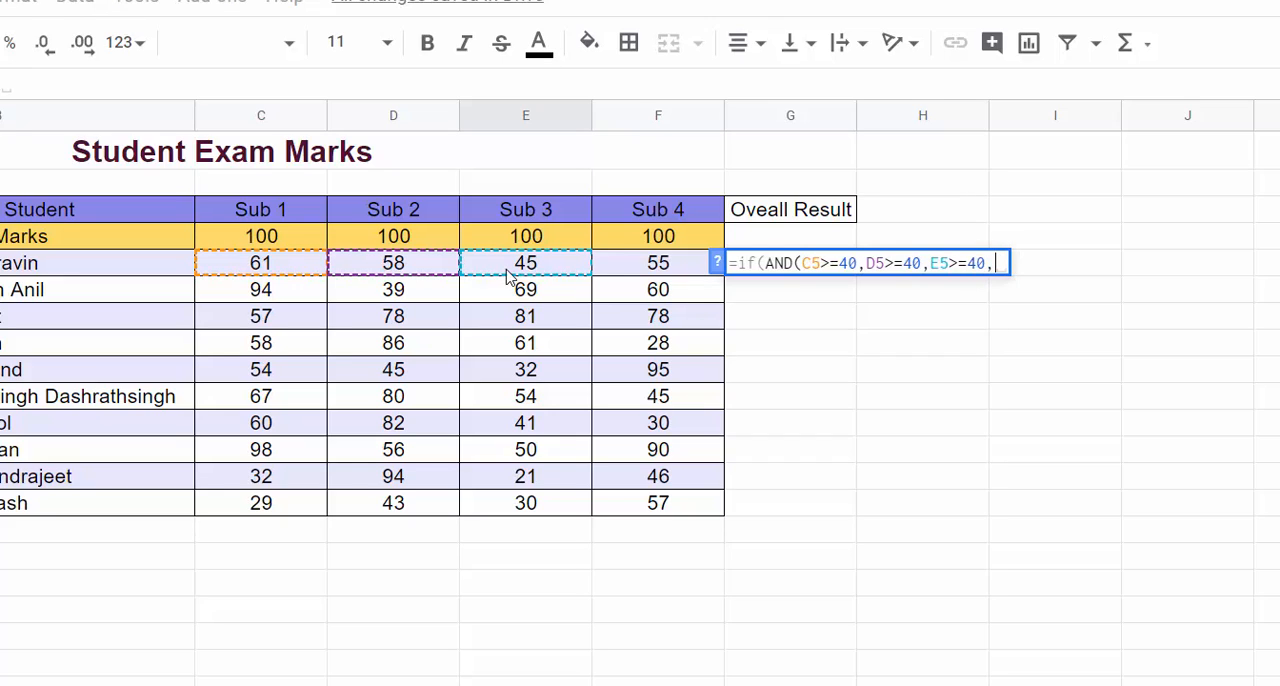
Step: Add F4>=40 as the fourth condition in G5 and close the AND function
left_click(622, 249)
type(">")
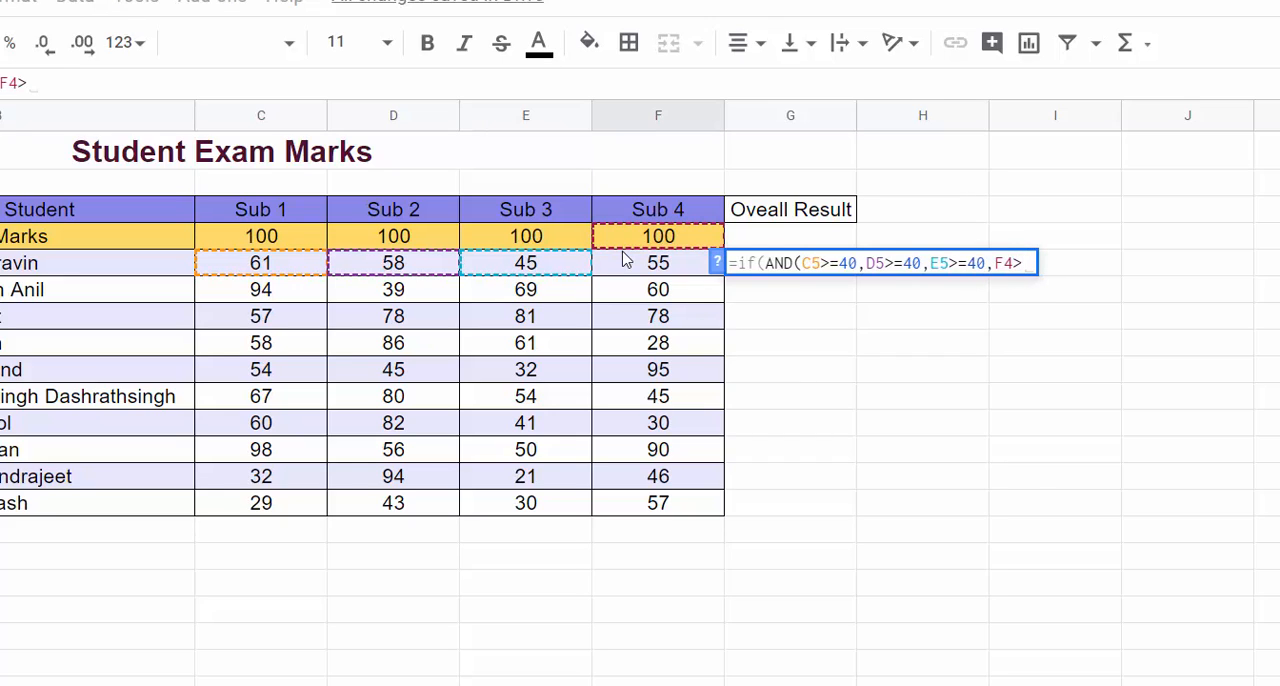
type("=40")
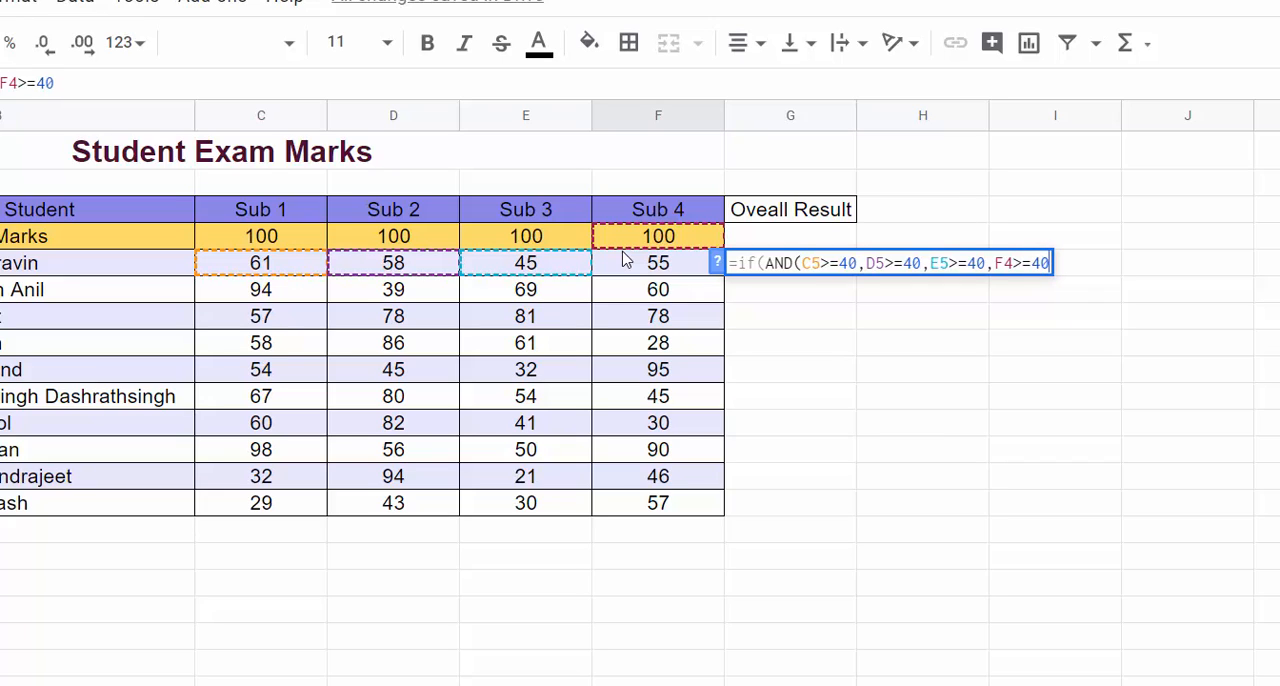
type(")")
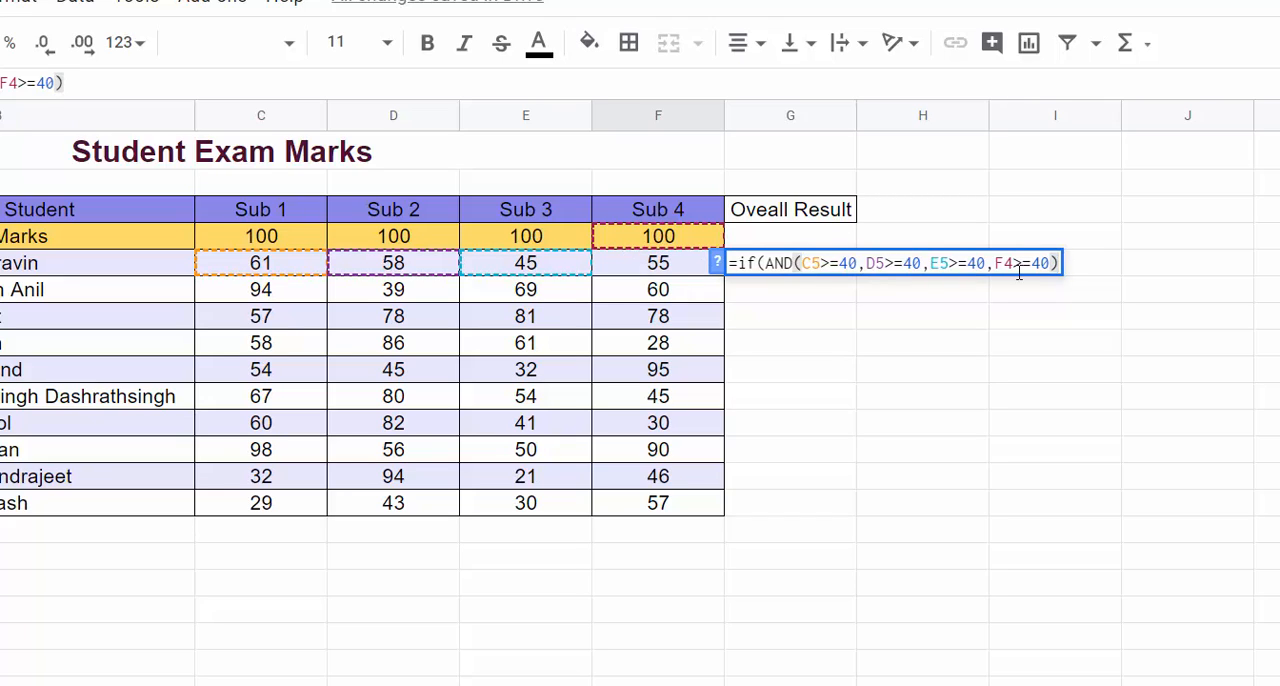
type(",")
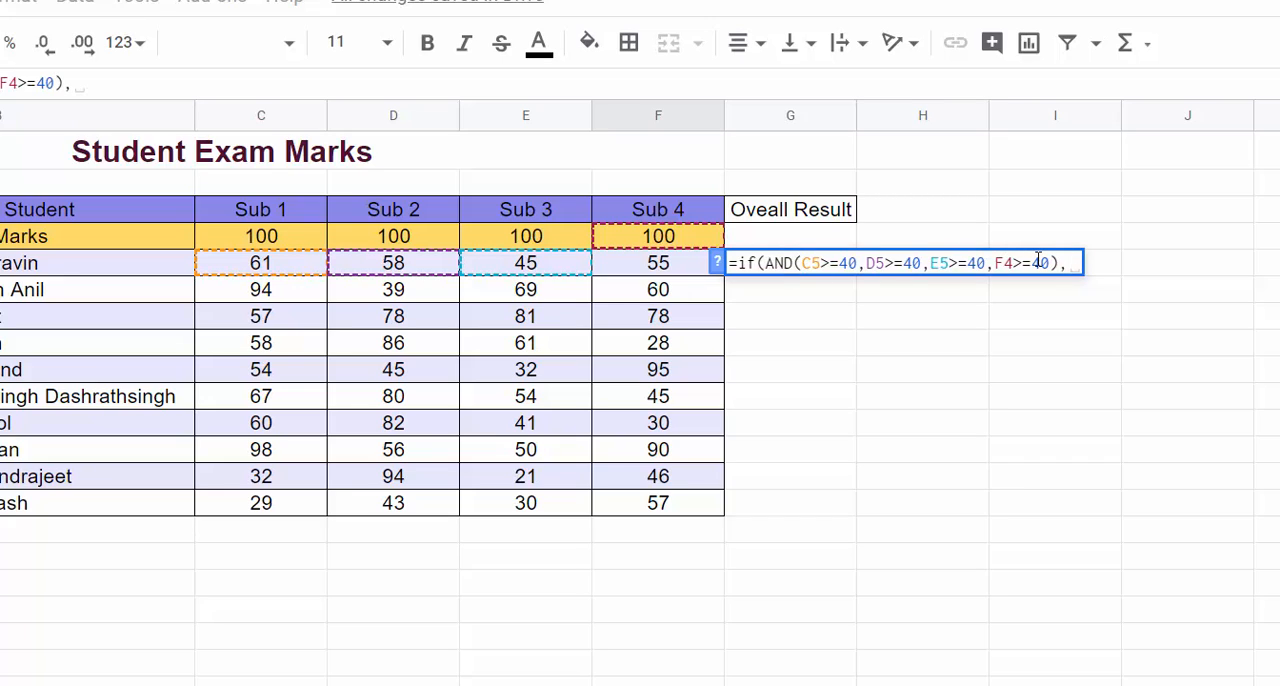
type("\"Pa")
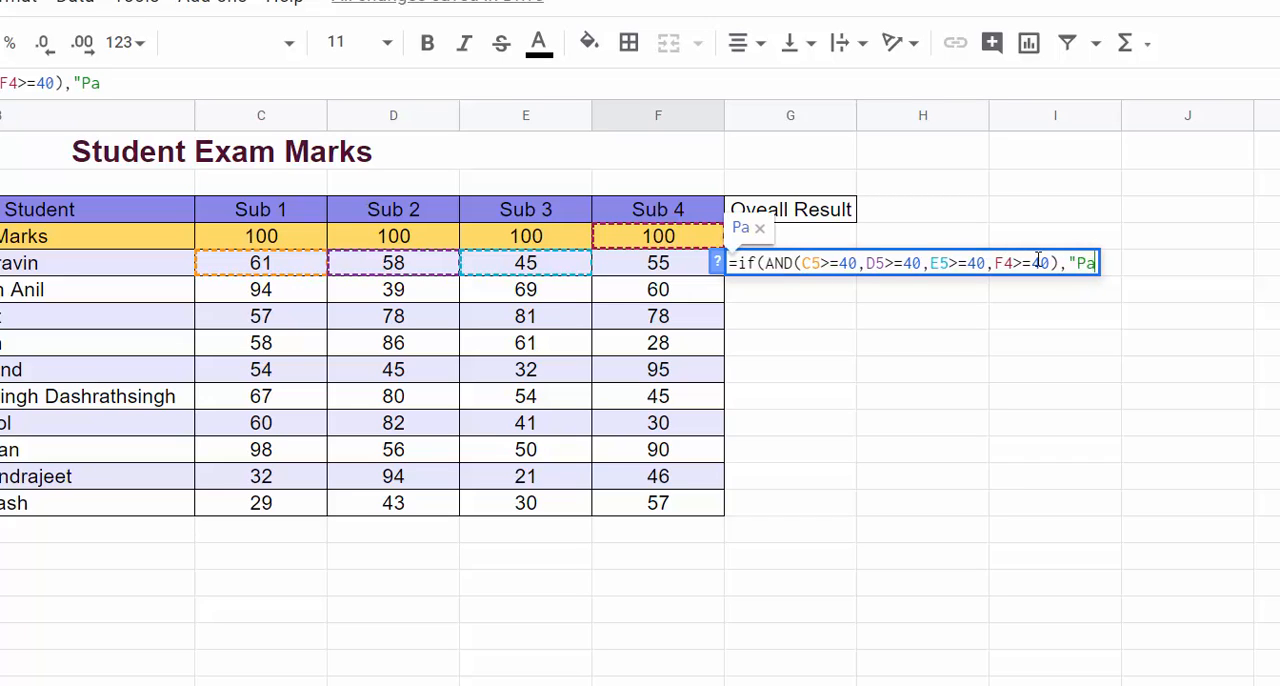
type("ss\"")
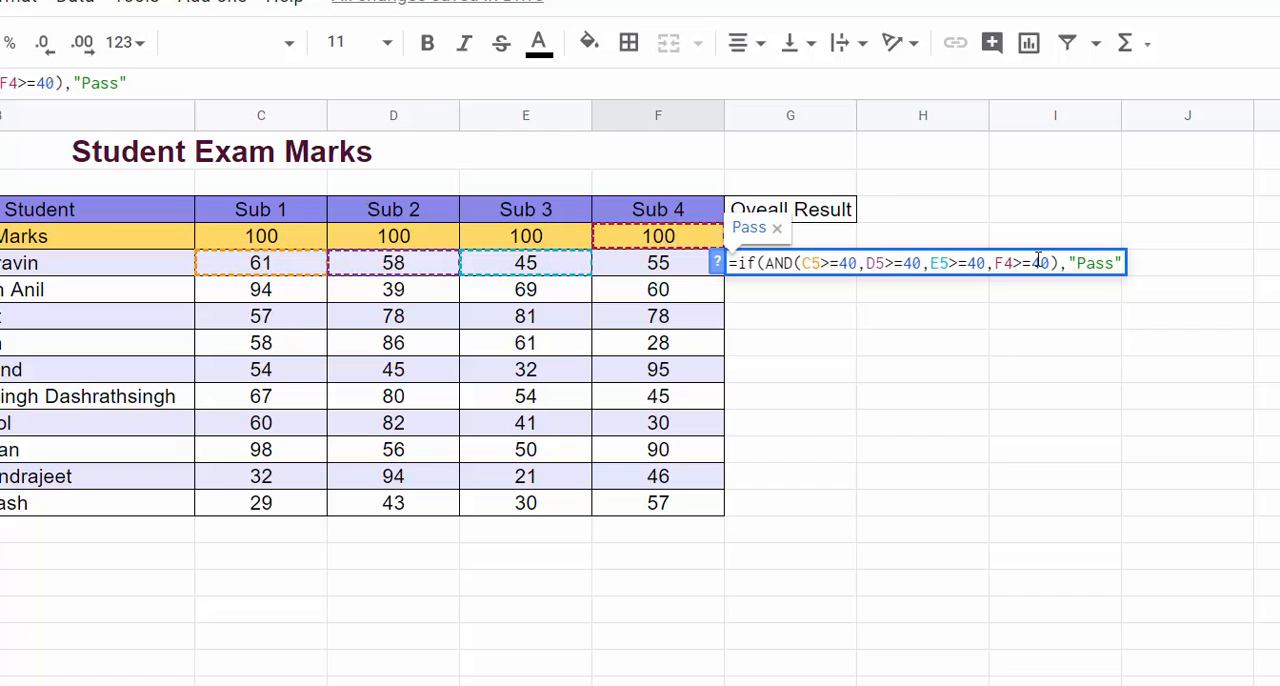
type(",\"Fail")
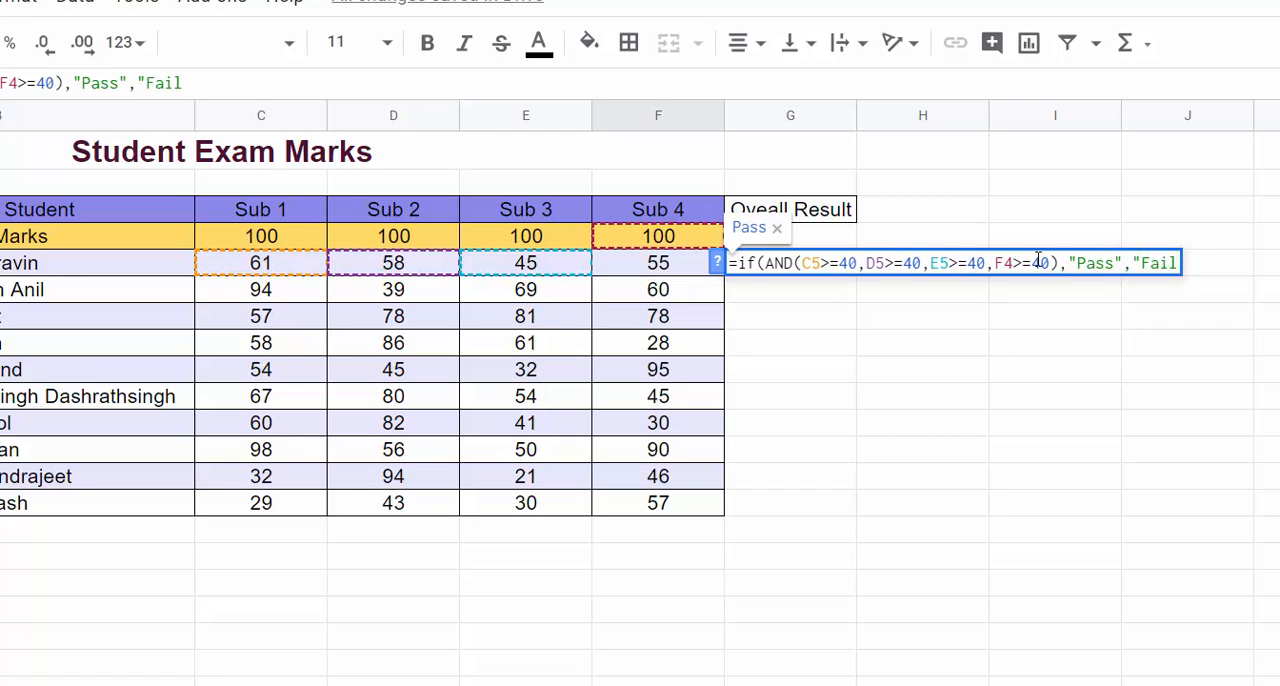
type("\")")
Step: Complete the G5 formula with "Pass" as the true result and "Fail" as the false result
key("Return")
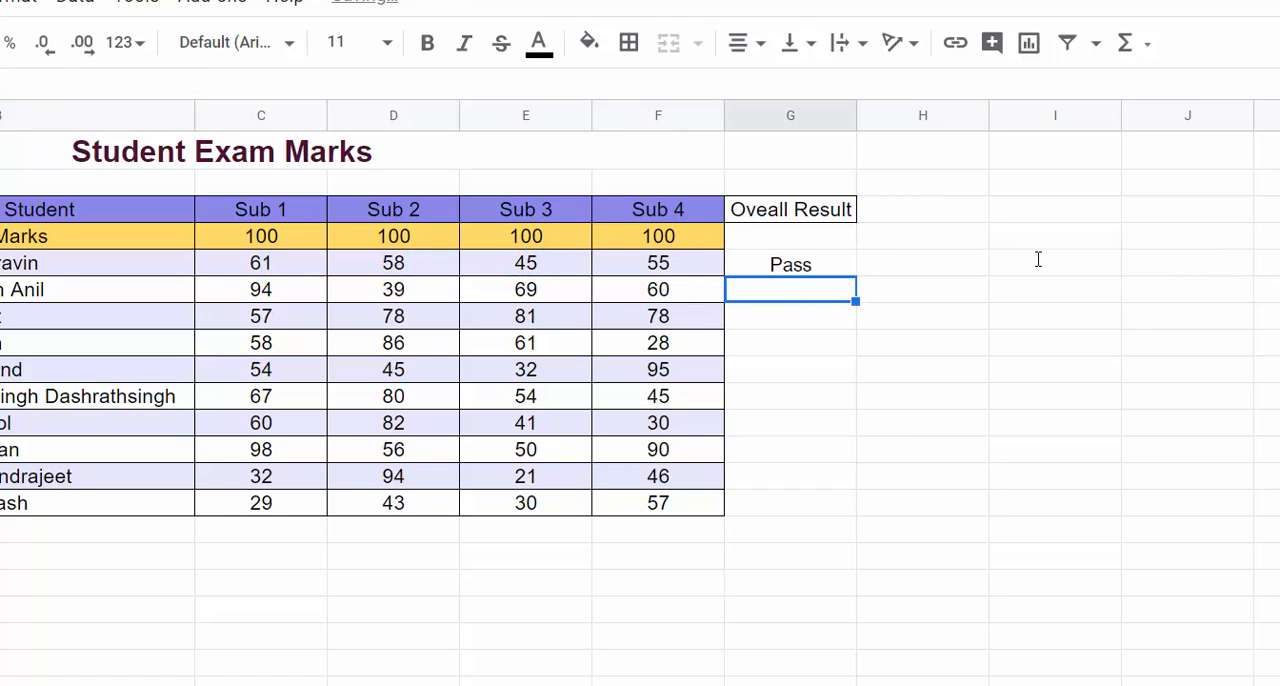
Step: Fill the G5 formula down to row 14 and compare the results with the marks in D6 and E9
left_click(785, 266)
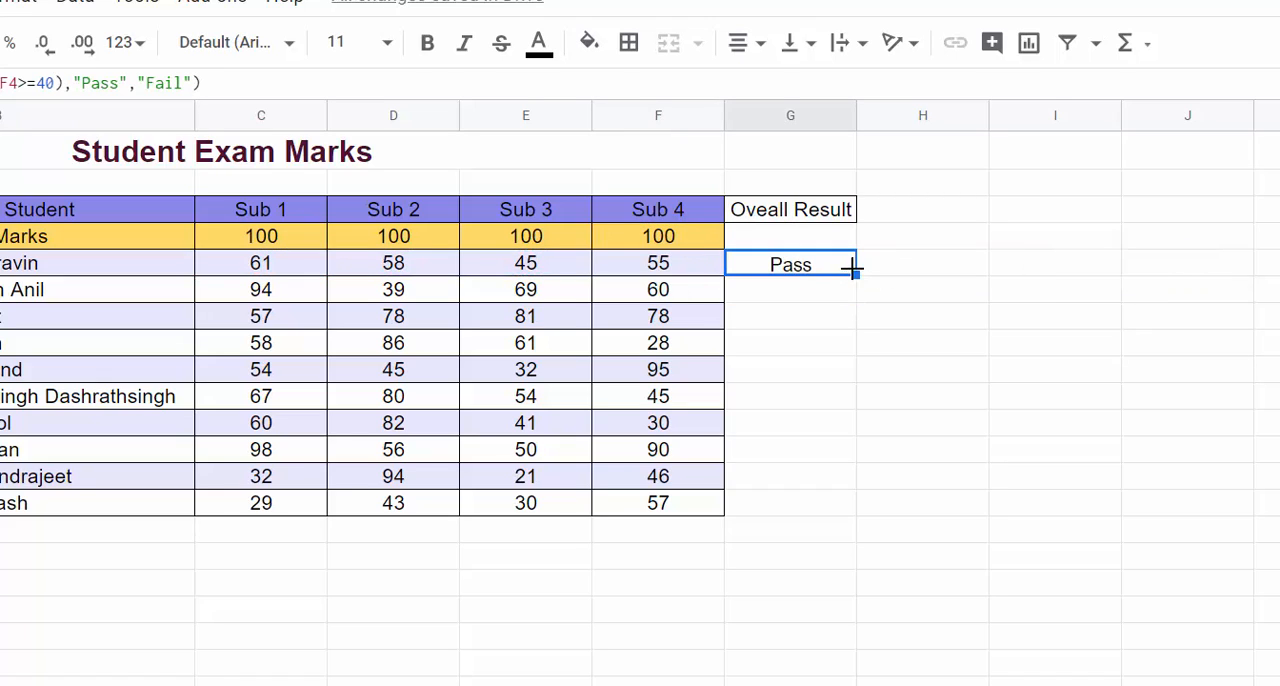
double_click(856, 273)
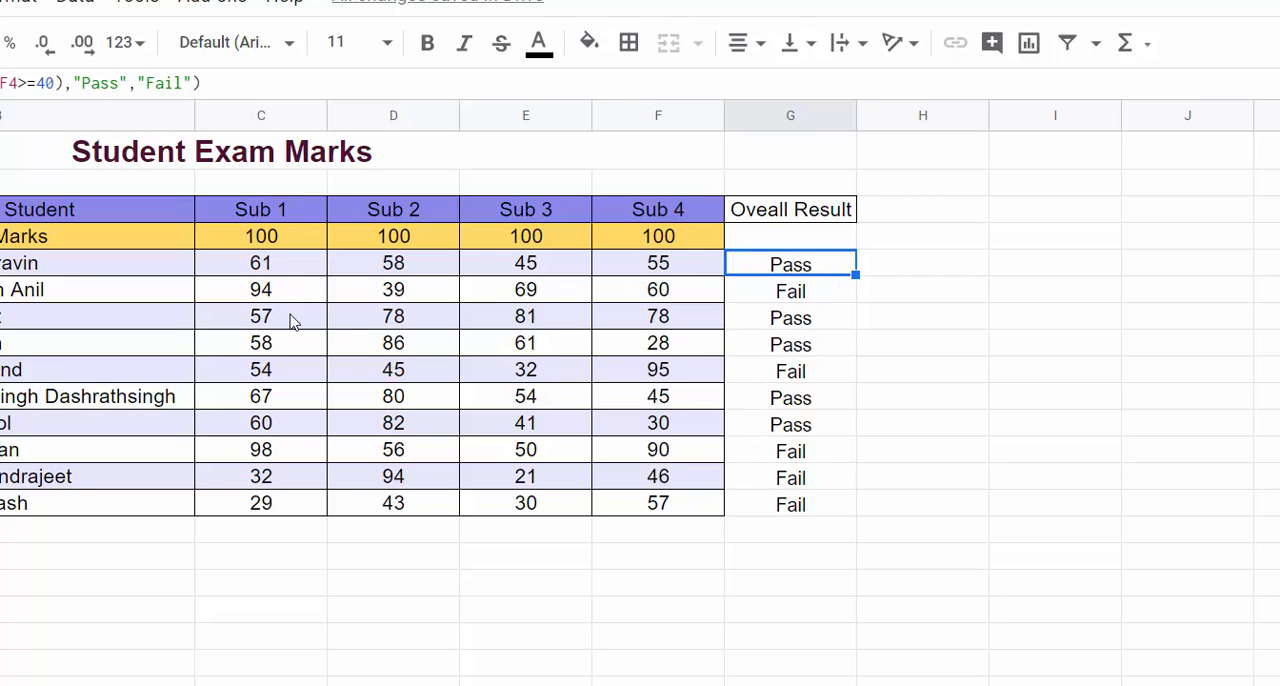
left_click(380, 292)
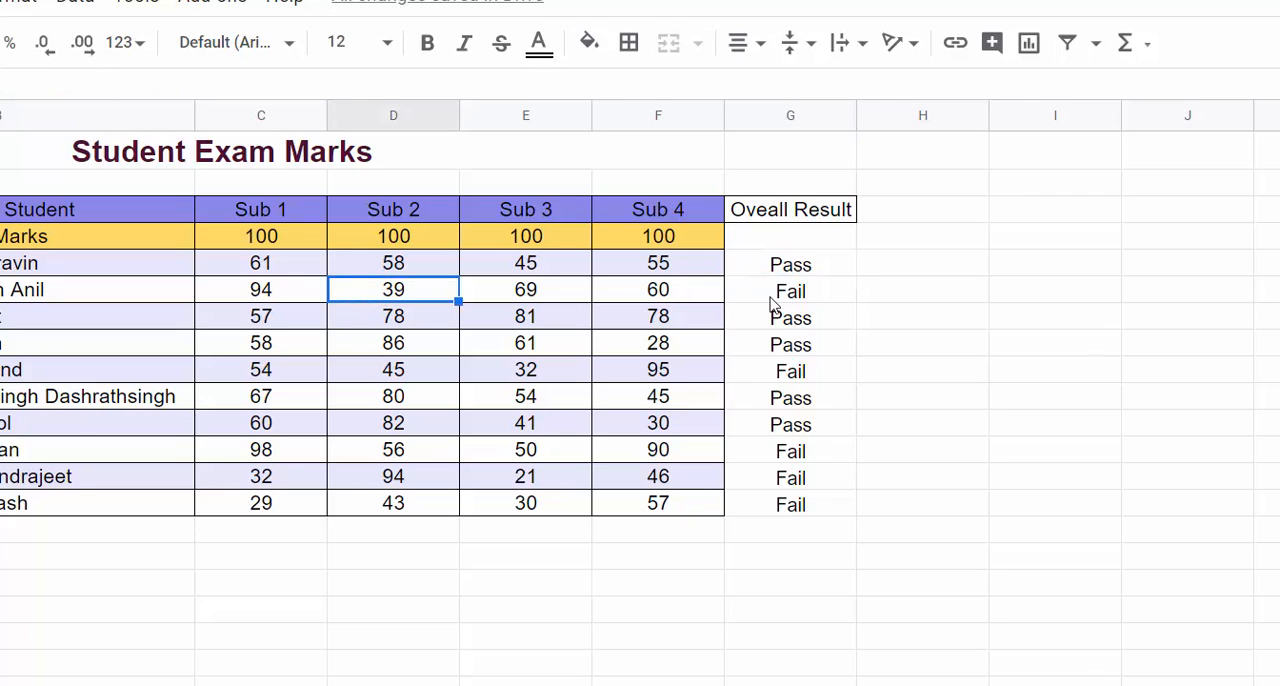
left_click(585, 377)
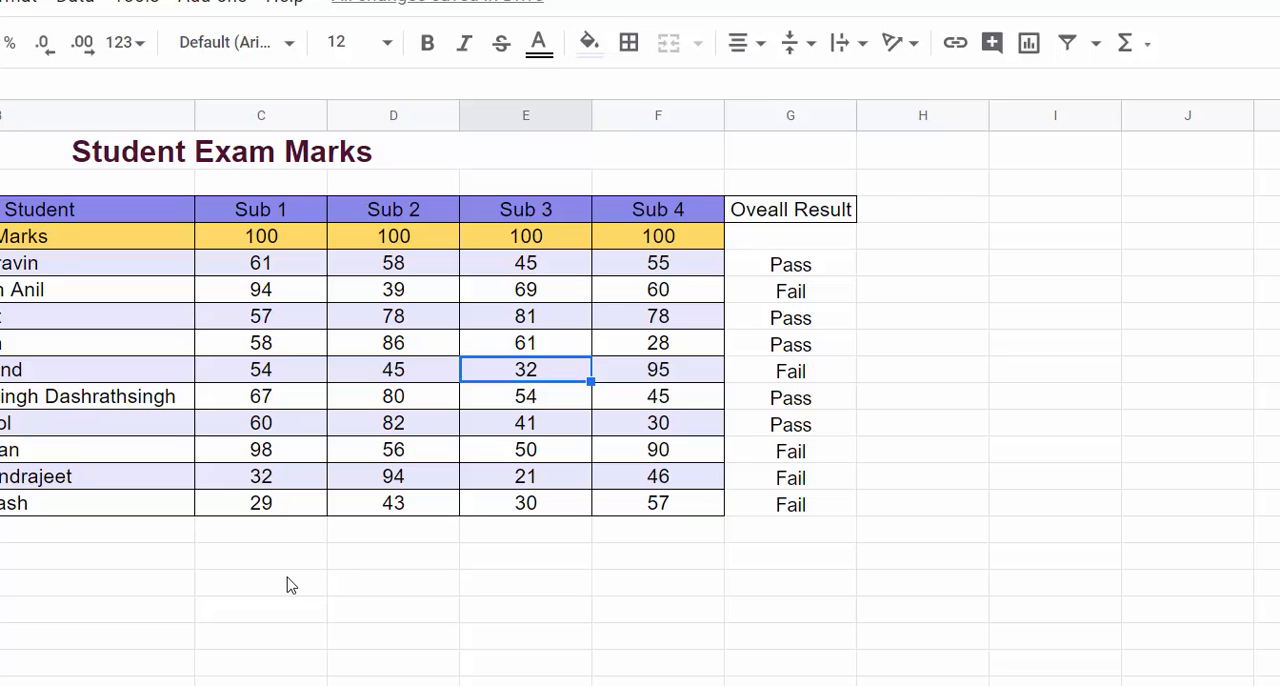
Step: Start an IF formula with a nested AND function in G5 of the Result Analysis sheet
left_click(756, 247)
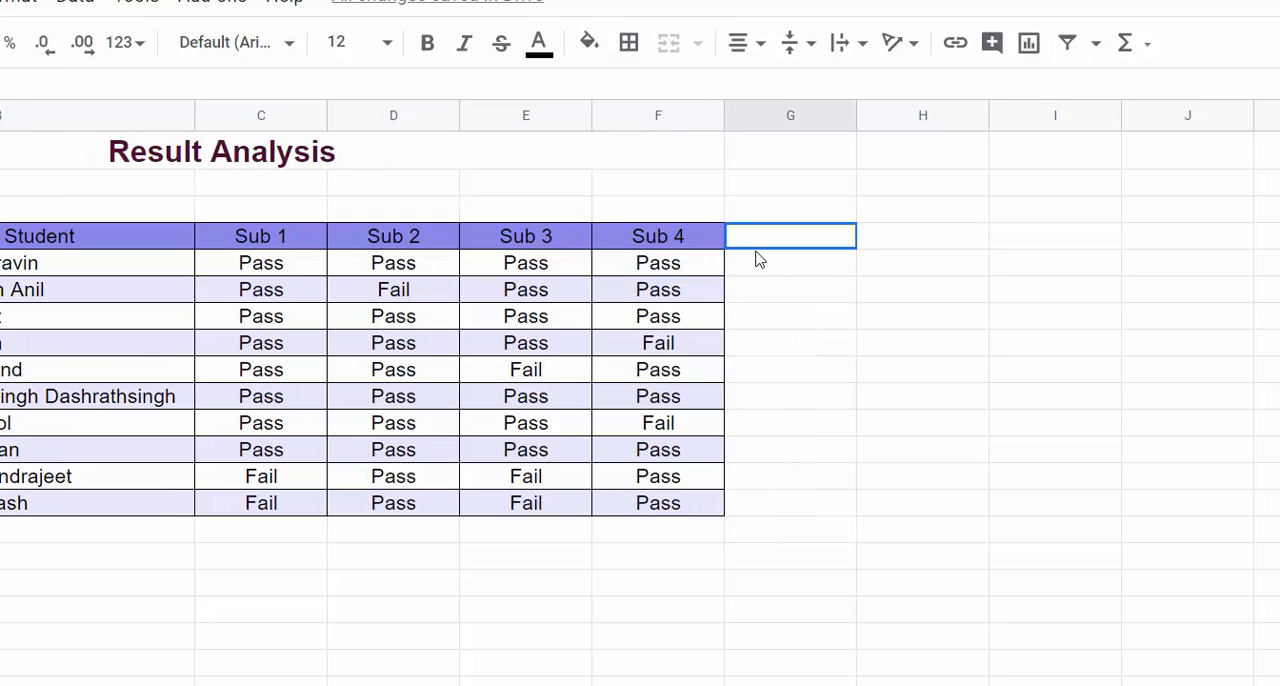
left_click(754, 263)
type("=if")
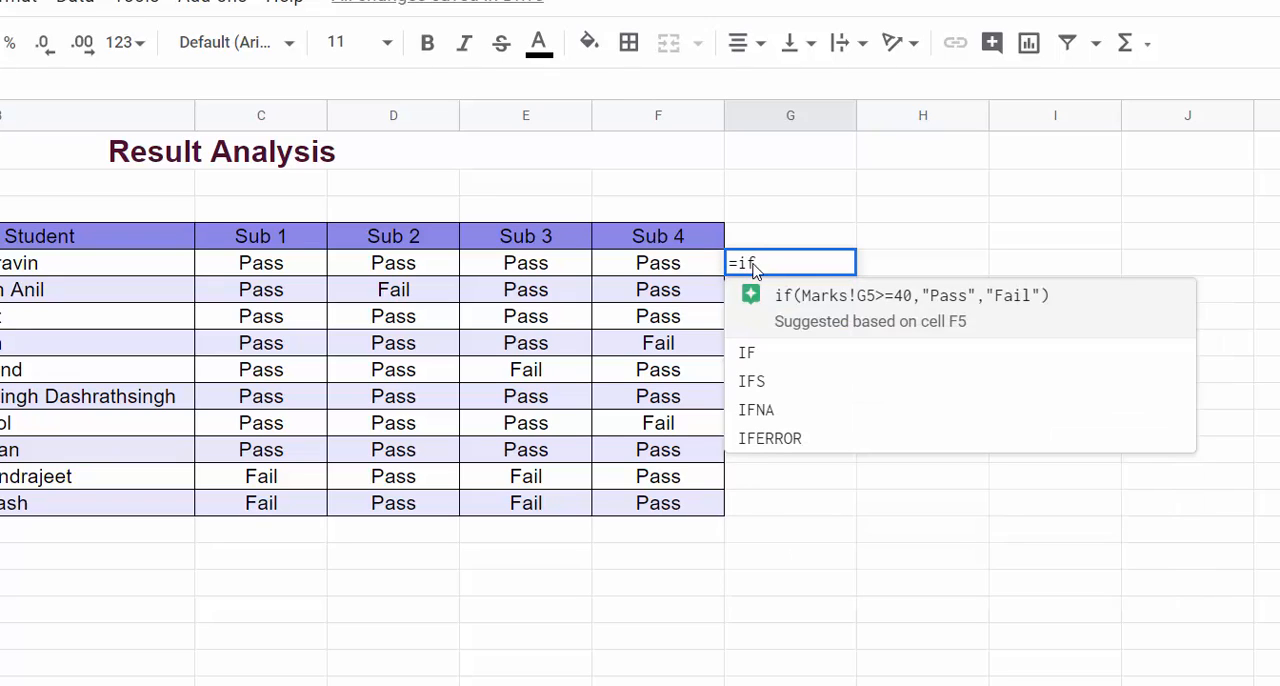
type("(And(")
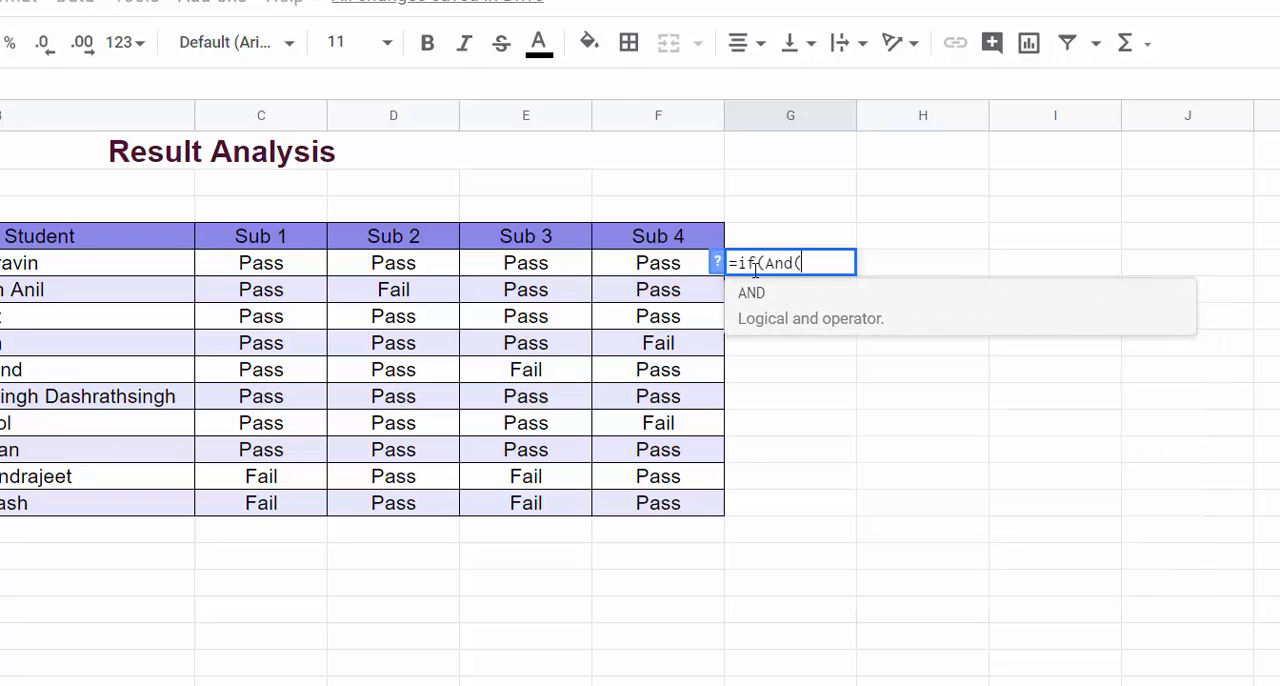
Step: Add C5="Pass" as the first AND condition in the Result Analysis G5 formula
left_click(290, 276)
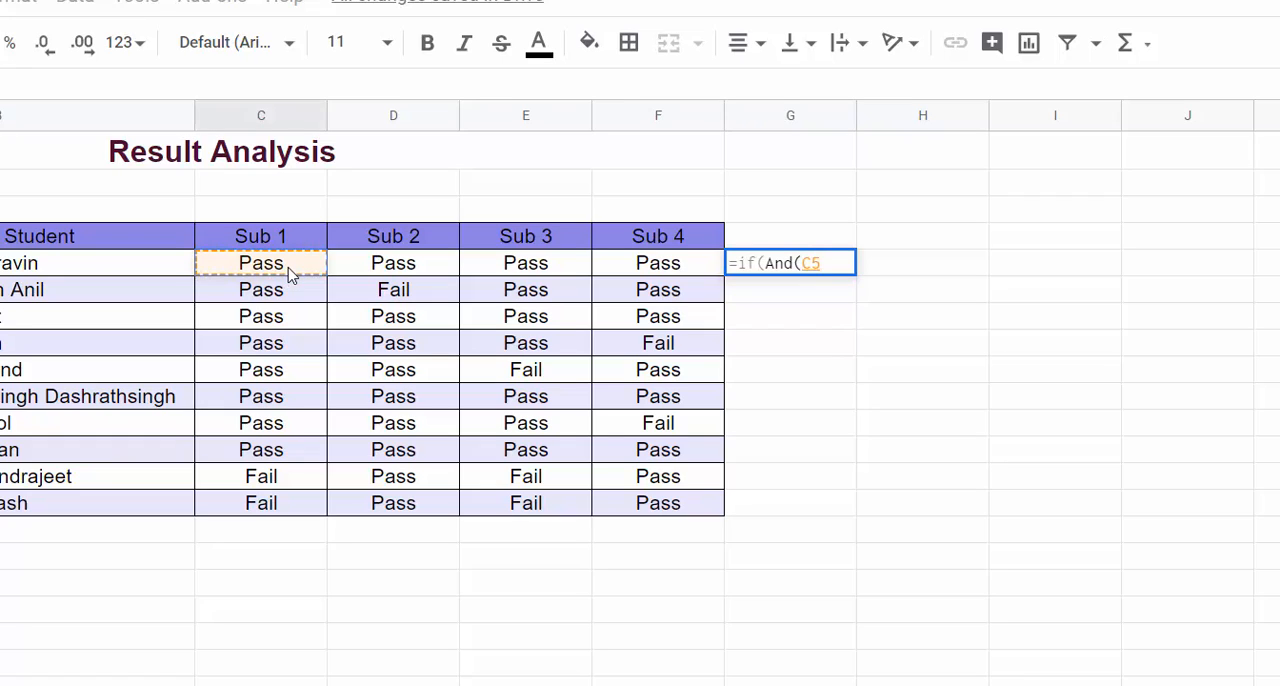
type("=\"Pas")
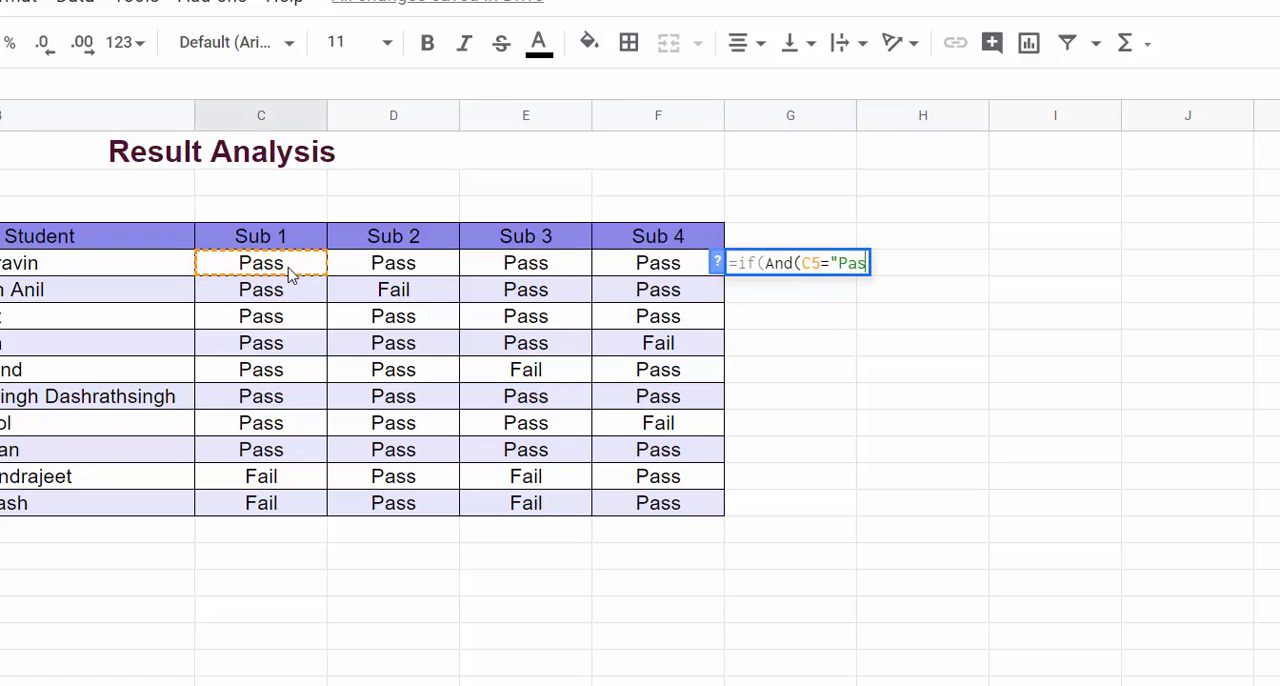
type("s\"")
key("shift+Left")
key("shift+Left")
key("shift+Left")
key("shift+Left")
key("shift+Left")
key("shift+Left")
key("shift+Left")
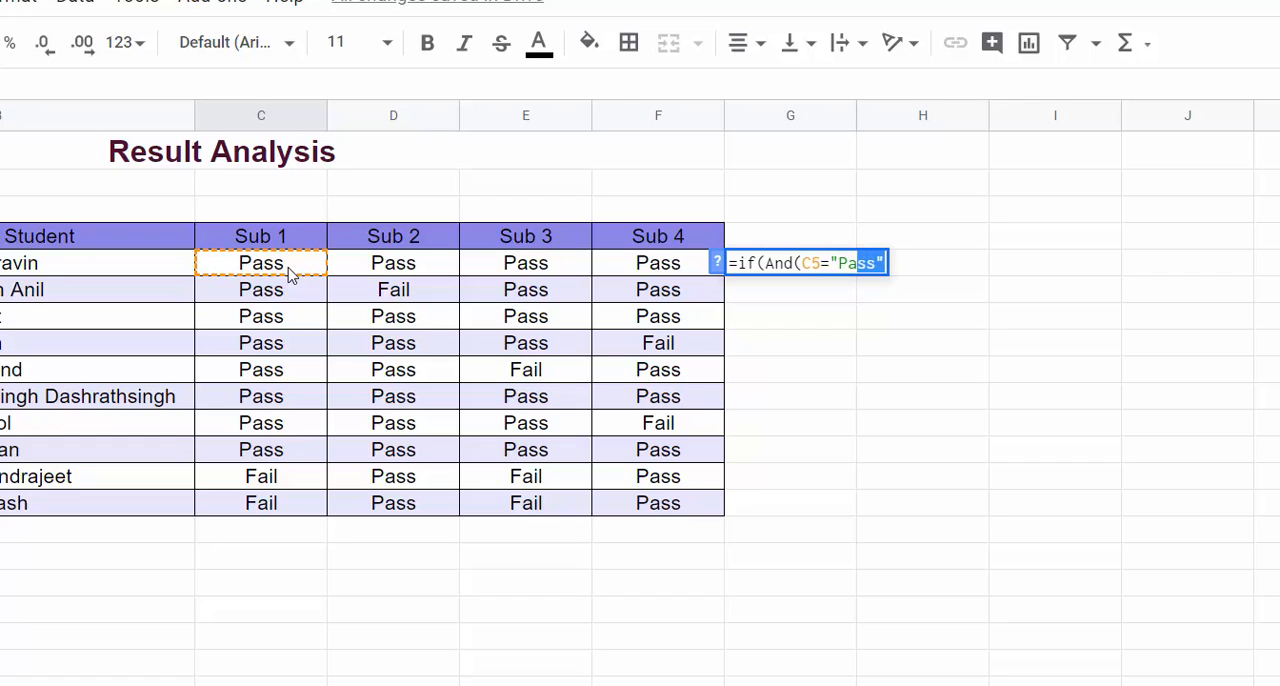
key("Right")
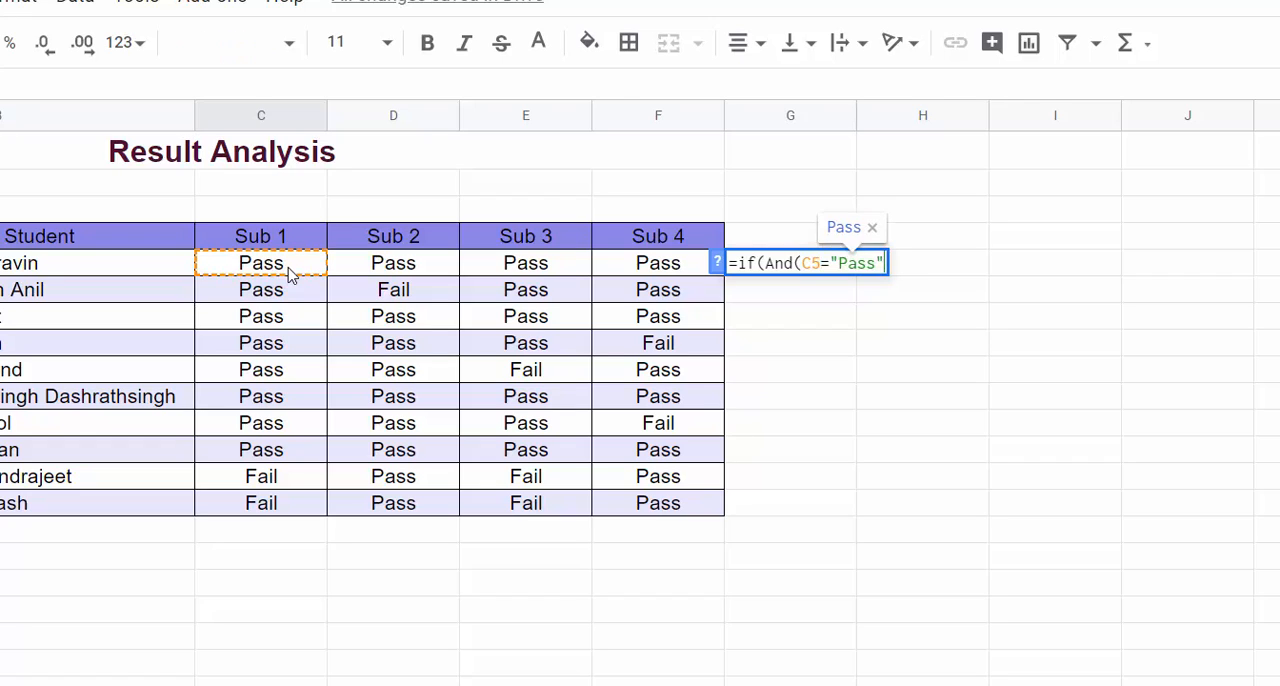
type(",")
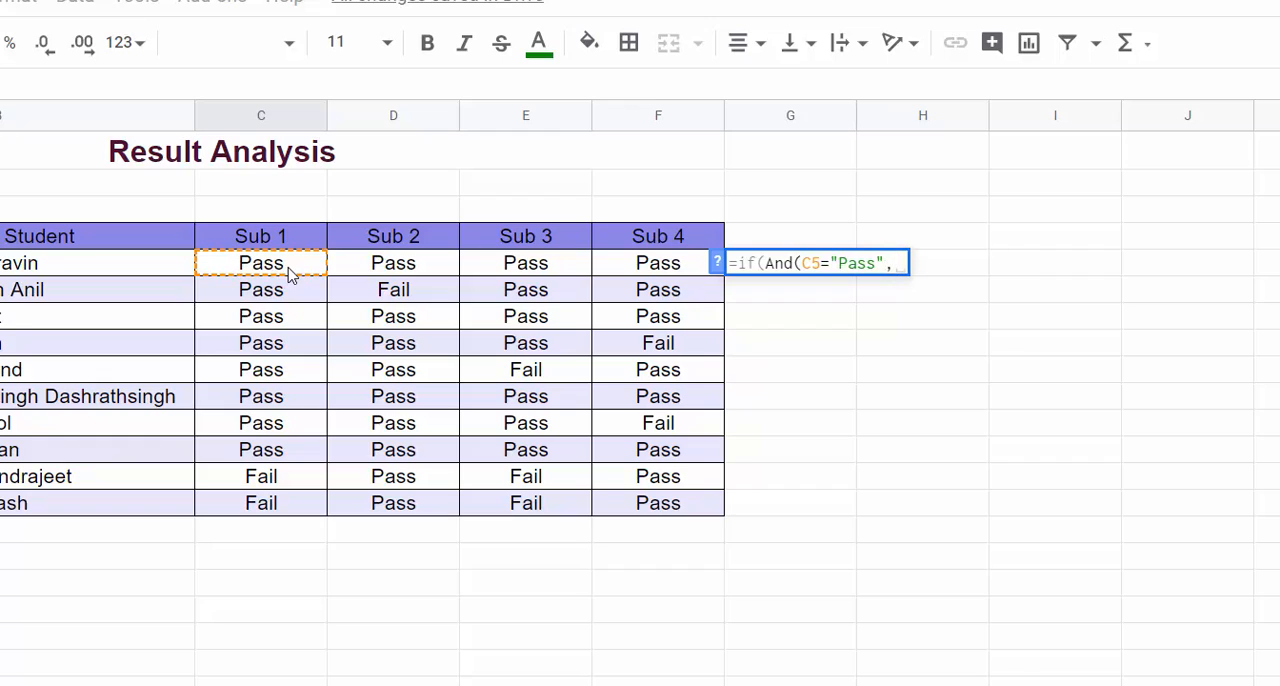
Step: Add the Sub 2 and Sub 3 conditions D5="Pass" and E5="Pass" to the AND test in G5
left_click(371, 268)
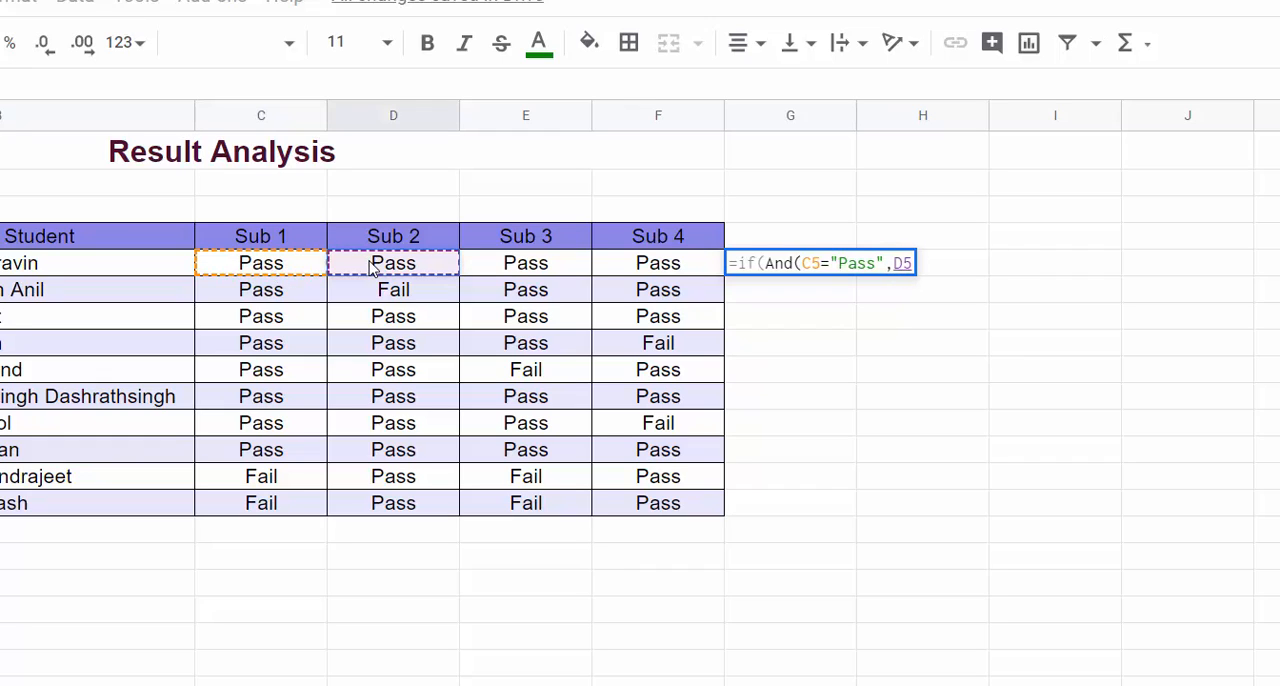
key("Right")
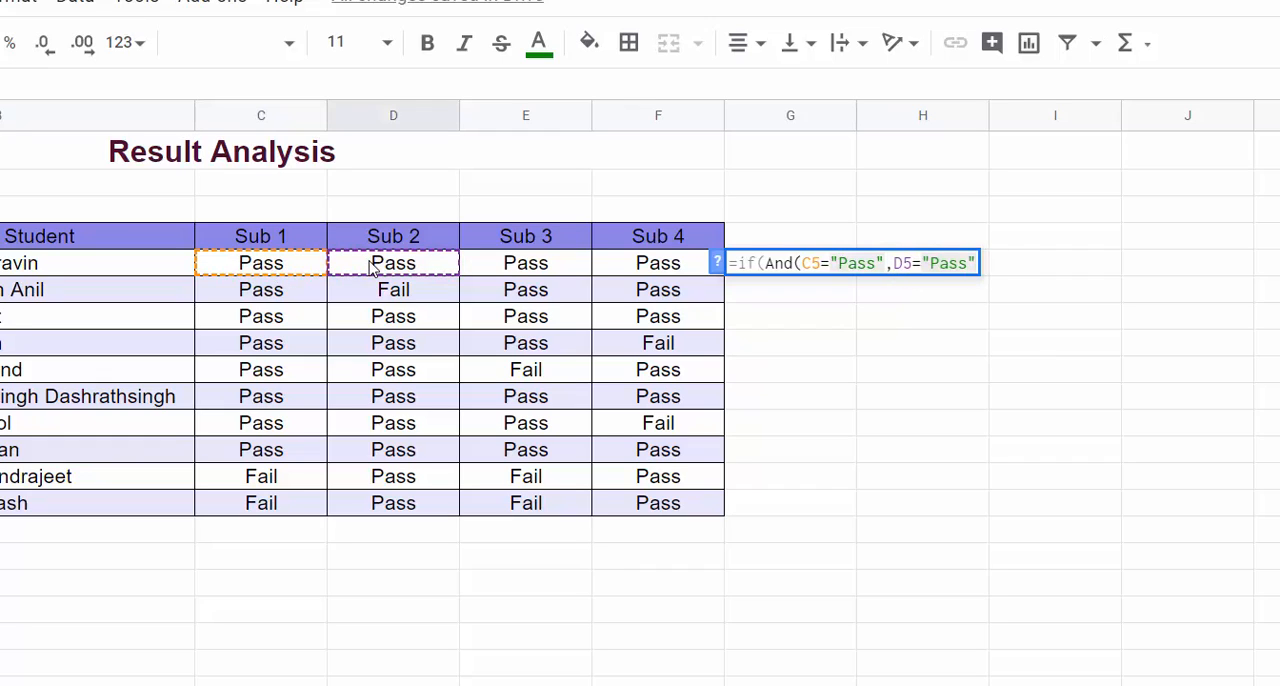
type(",")
left_click(555, 272)
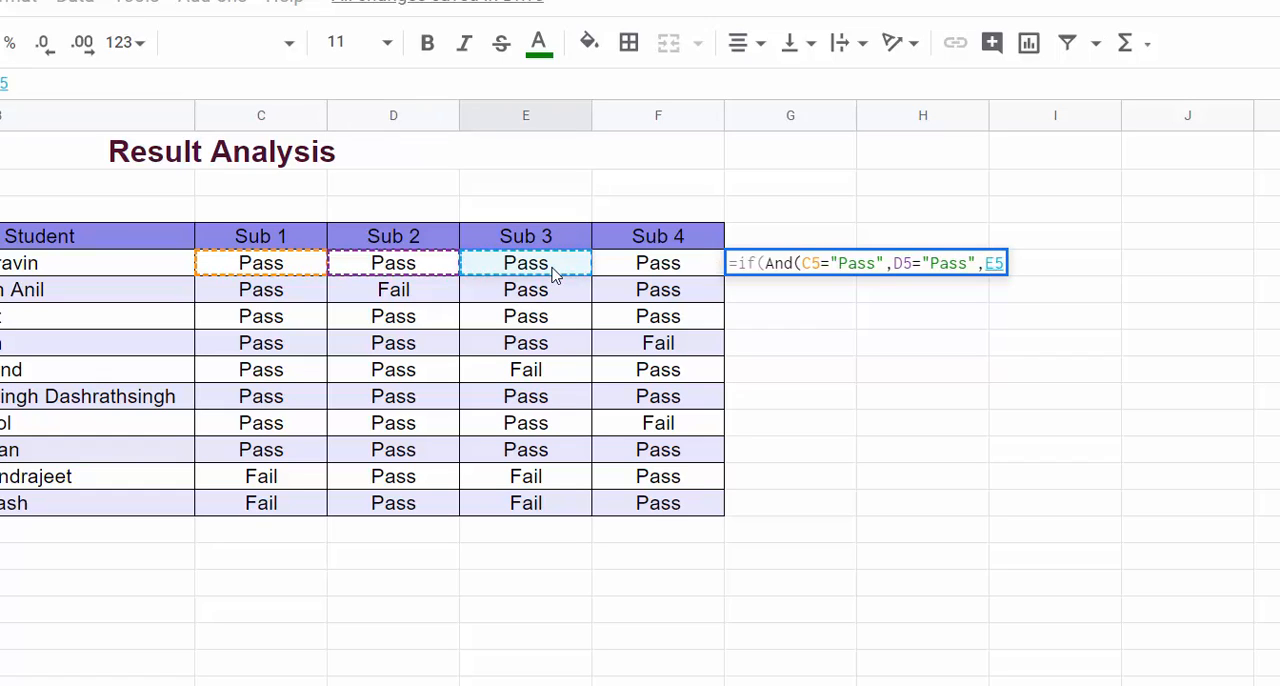
key("Right")
type(",")
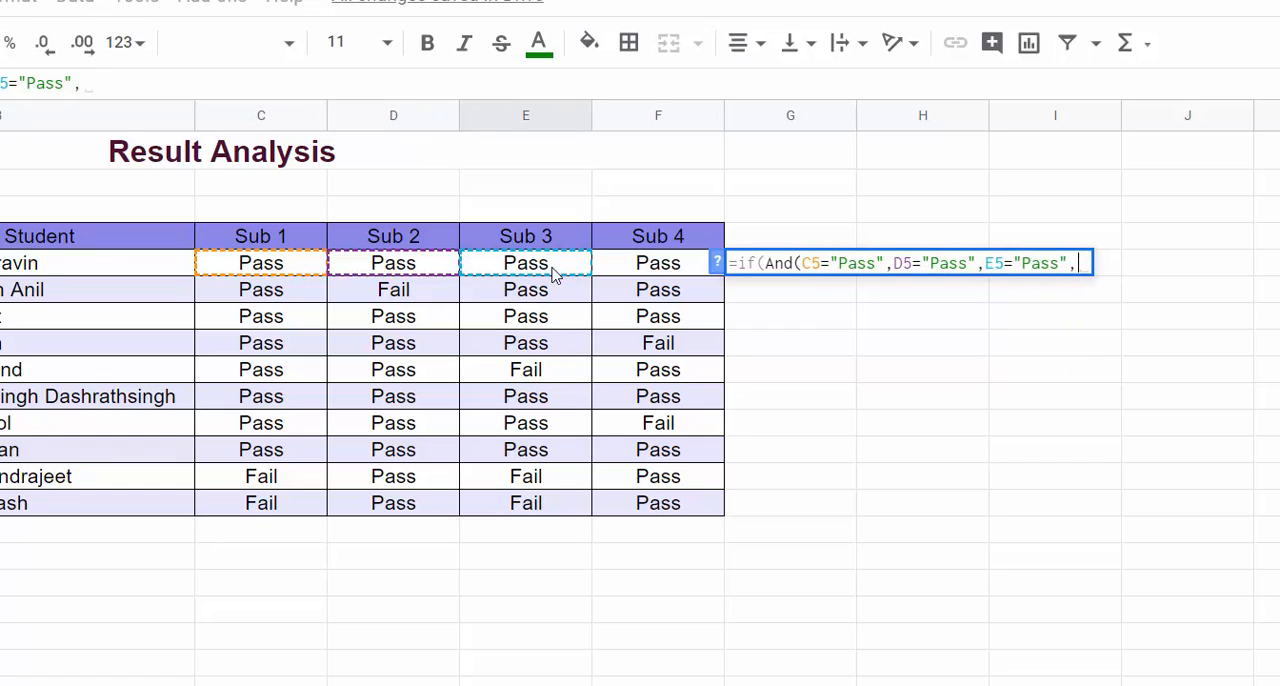
Step: Add F5="Pass" as the fourth condition in G5 and close the AND function
left_click(648, 263)
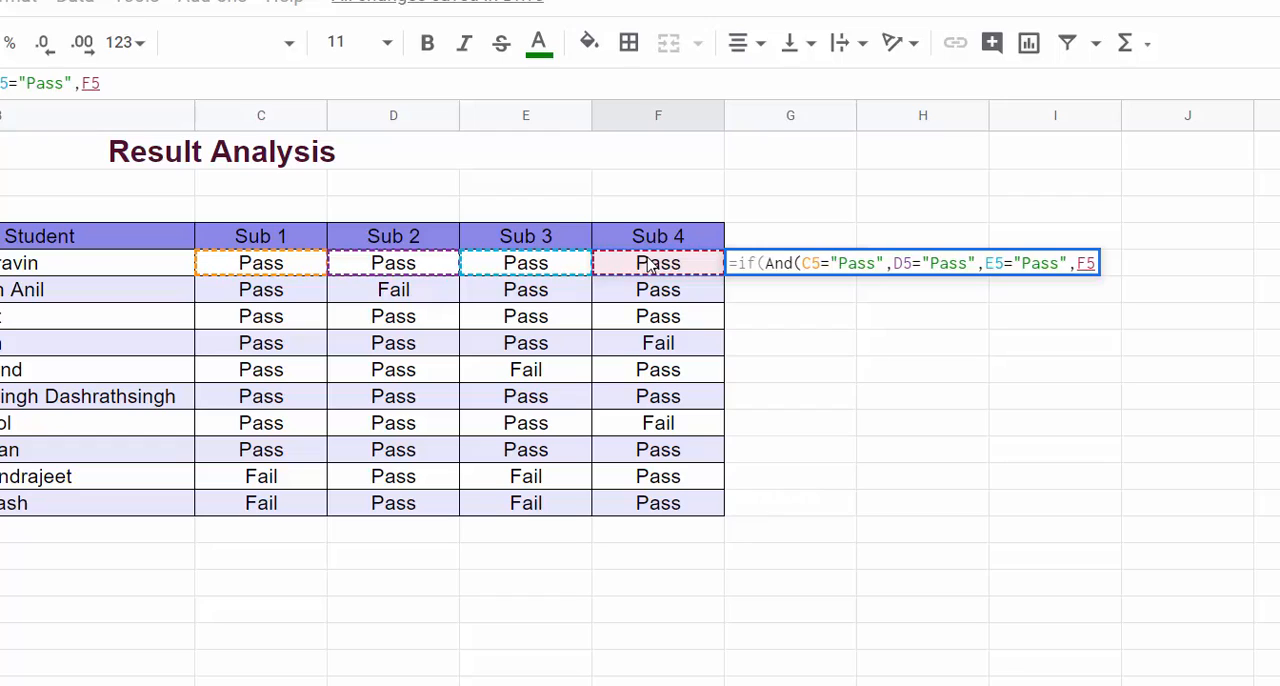
key("Right")
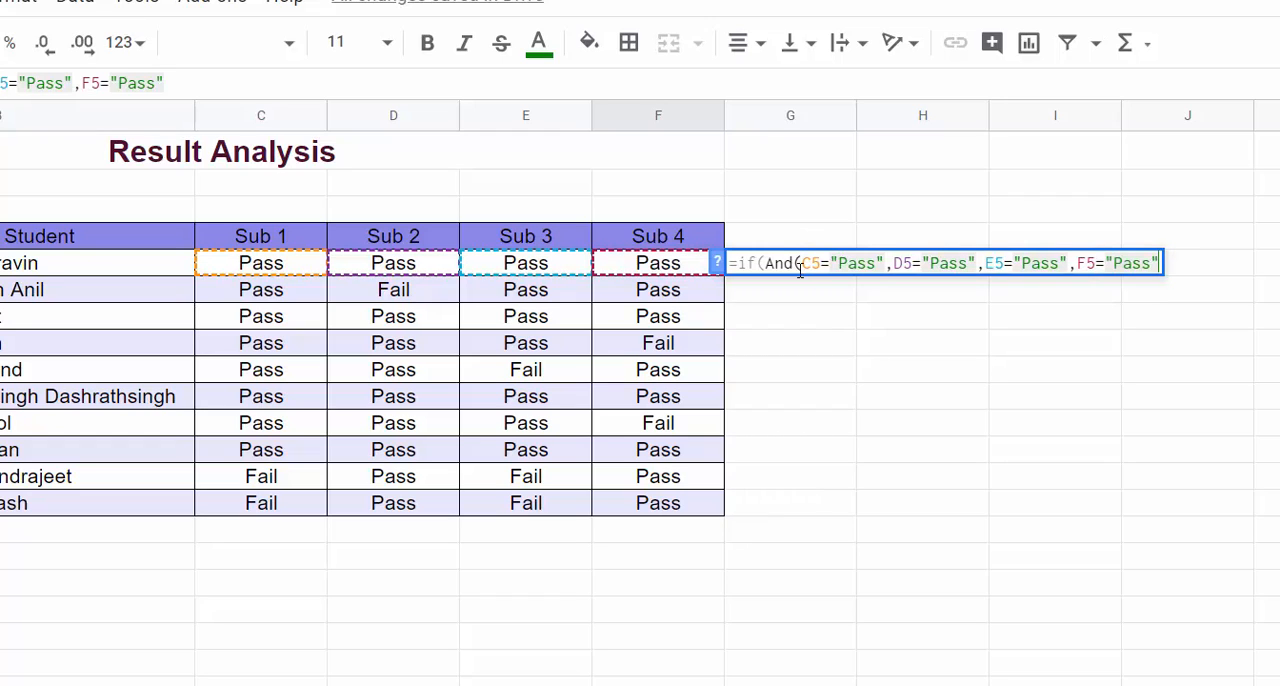
type(")")
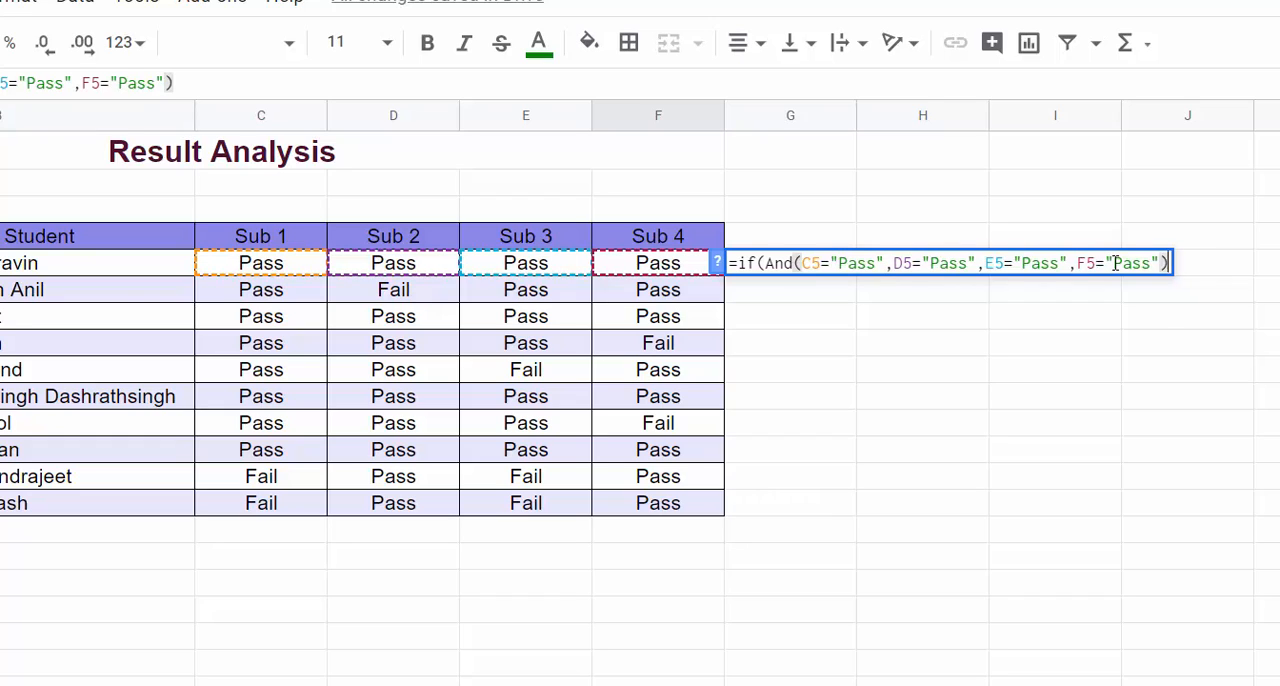
type(",\"P")
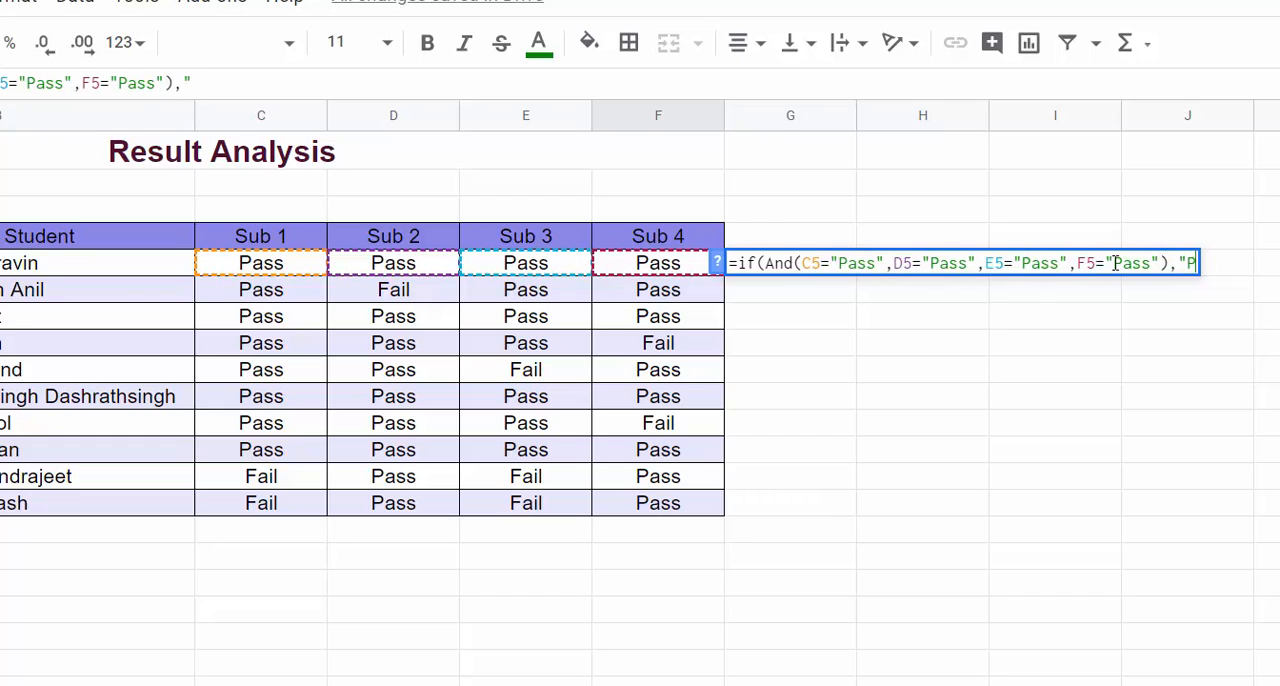
type("\",")
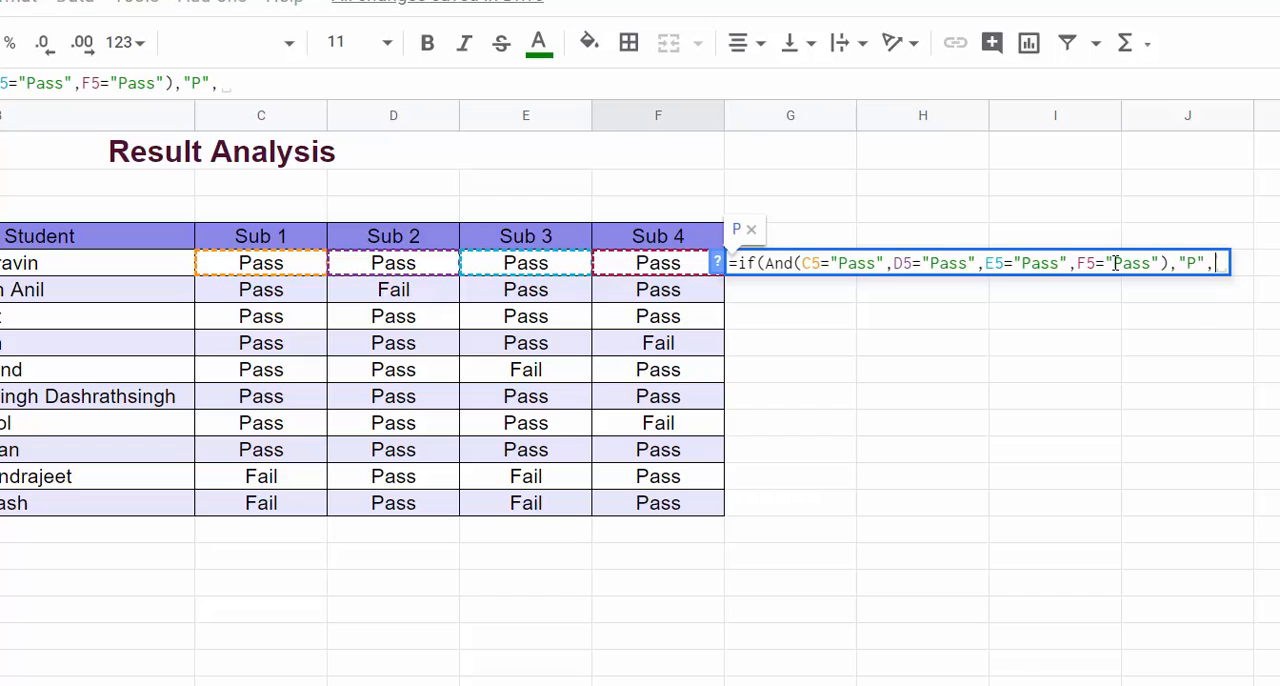
type("\"F\"")
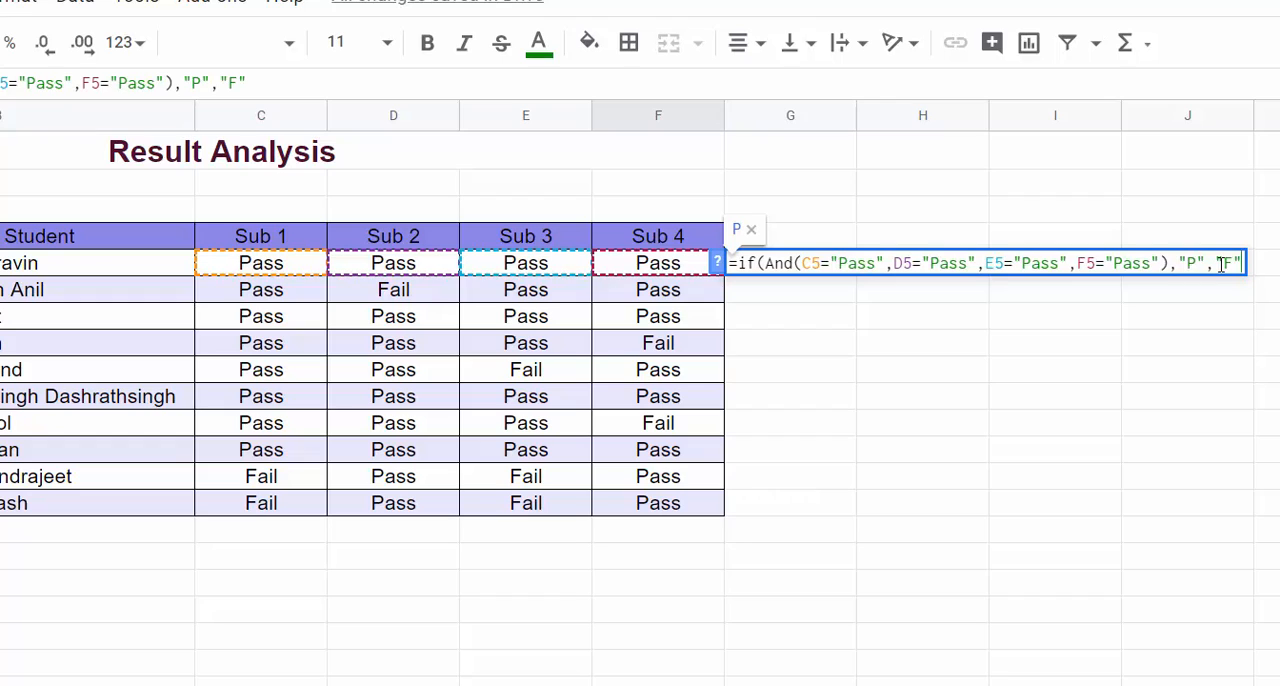
Step: Complete the G5 formula with "P" as the true result and "F" as the false result
type(")")
key("Return")
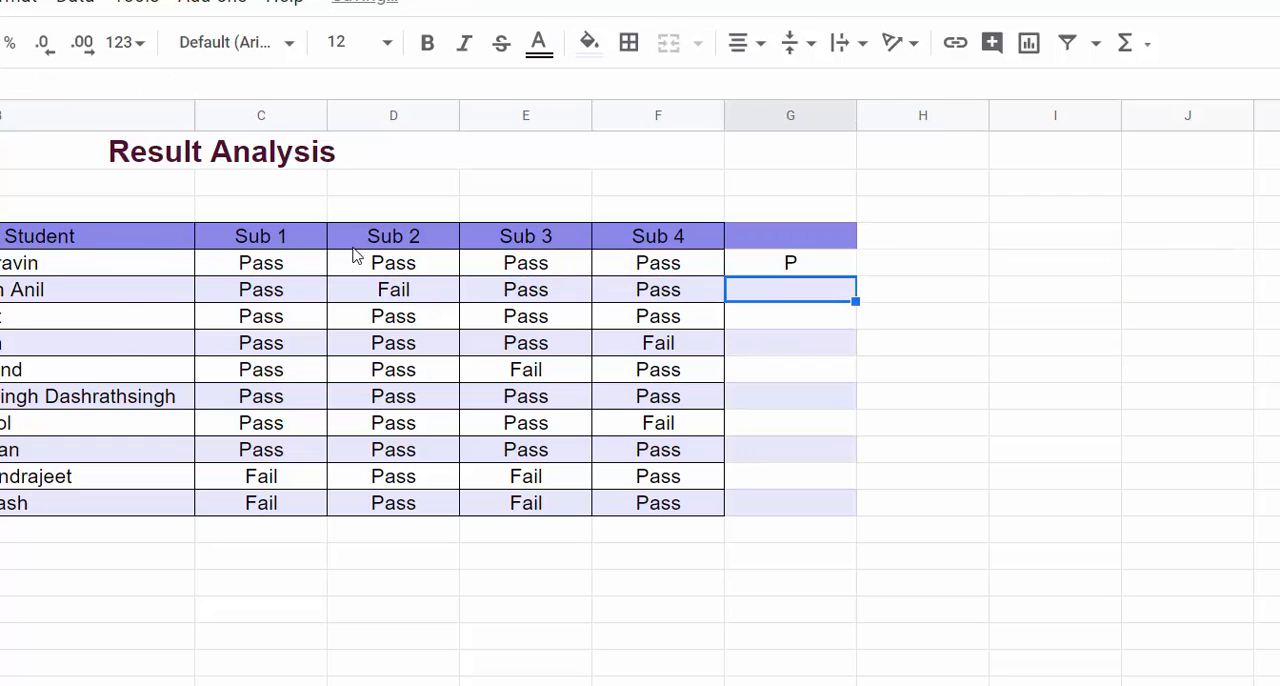
Step: Fill the G5 formula down to row 14 and review the formulas in D5 and G5
left_click(811, 271)
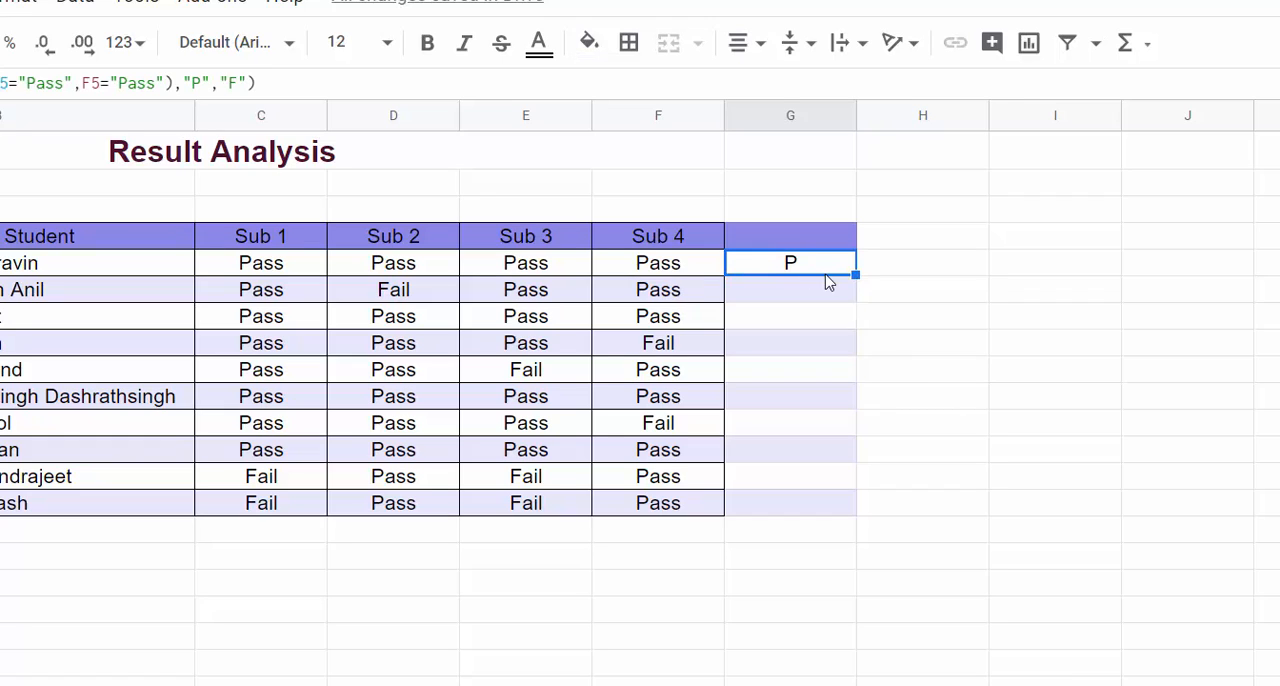
double_click(855, 273)
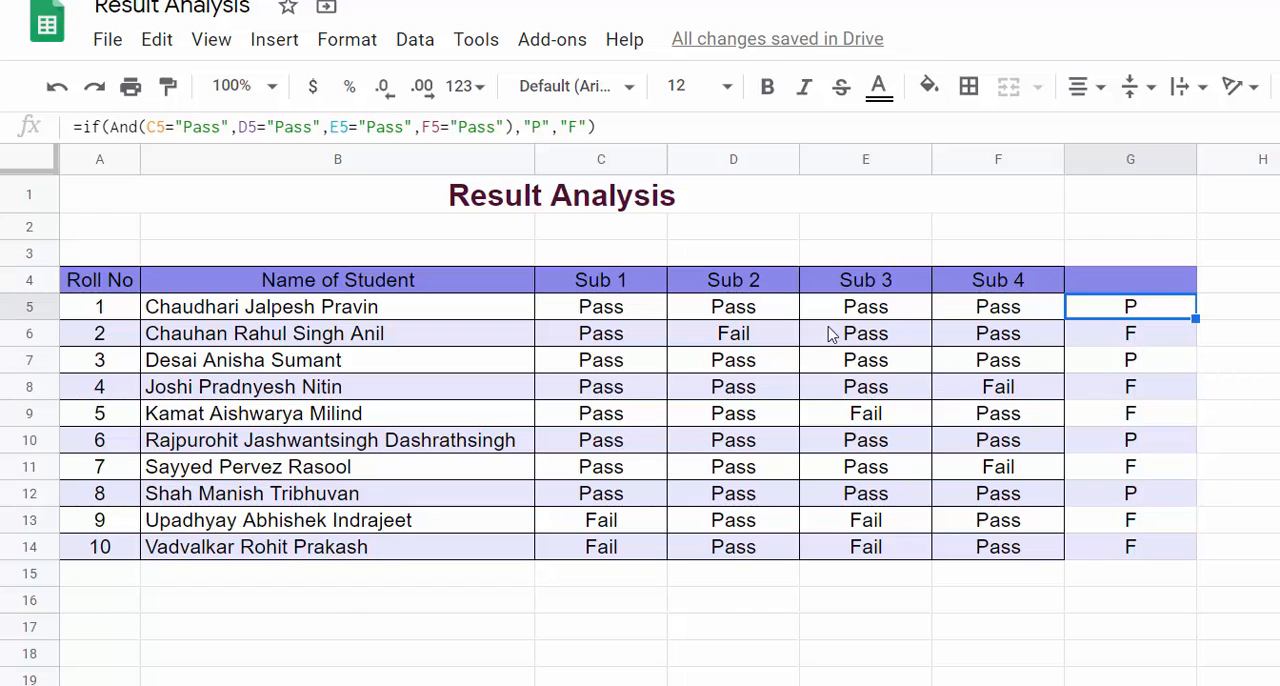
left_click(724, 317)
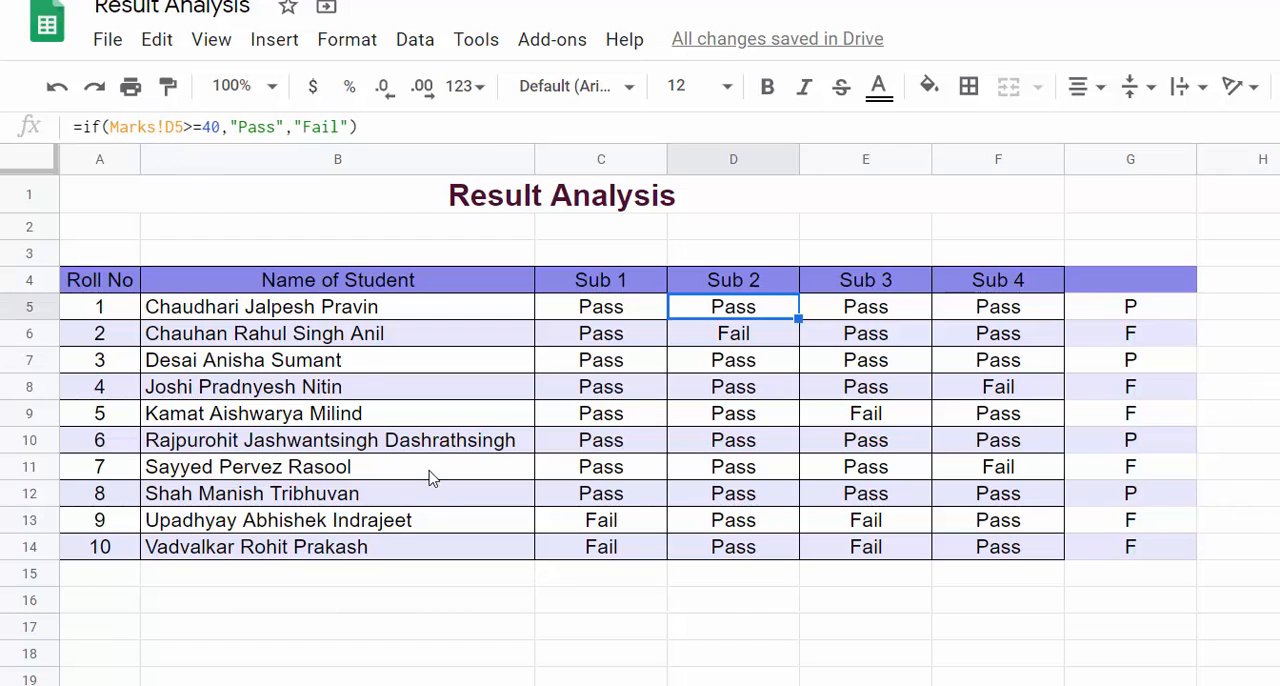
left_click(1279, 360)
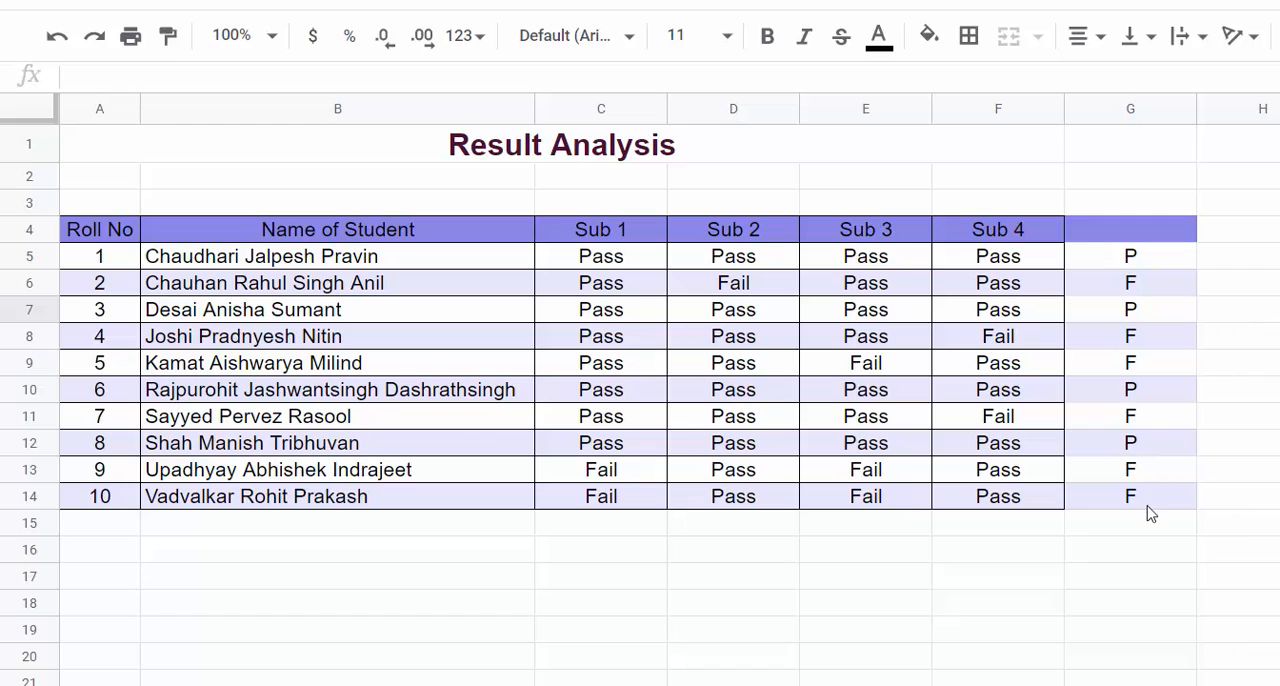
left_click(1144, 258)
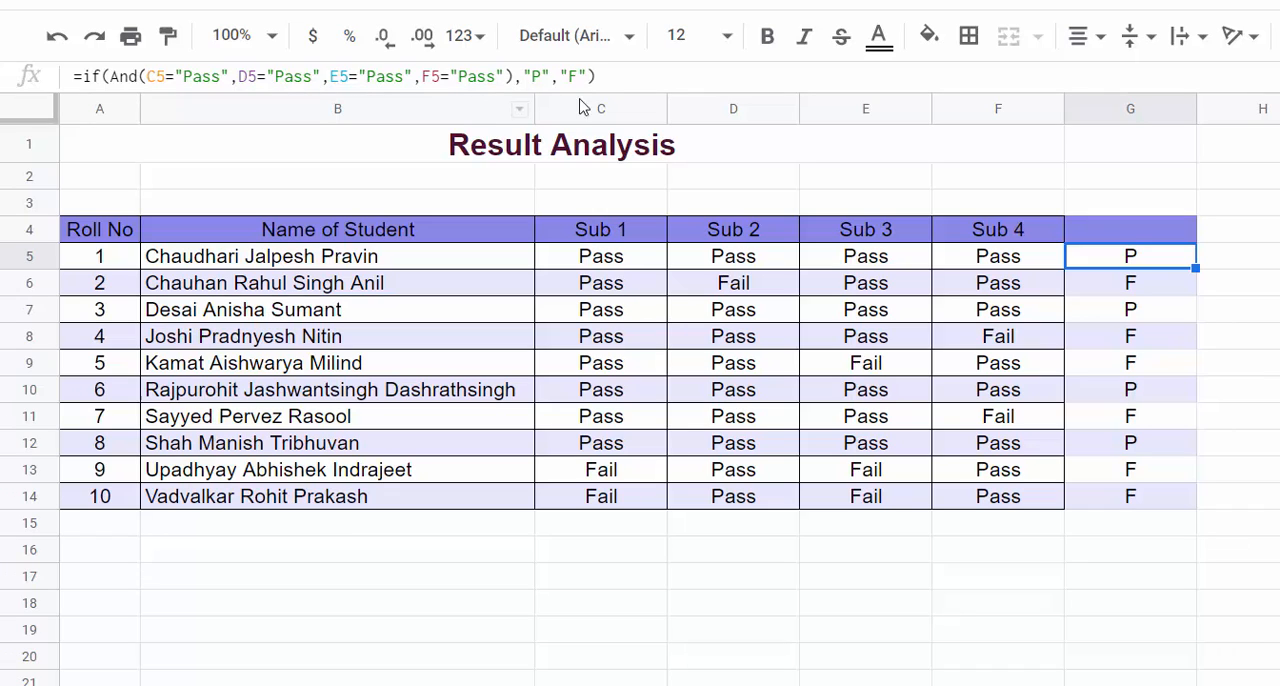
Step: Start an IF formula with a nested OR function in H5
left_click(1249, 257)
type("=if(")
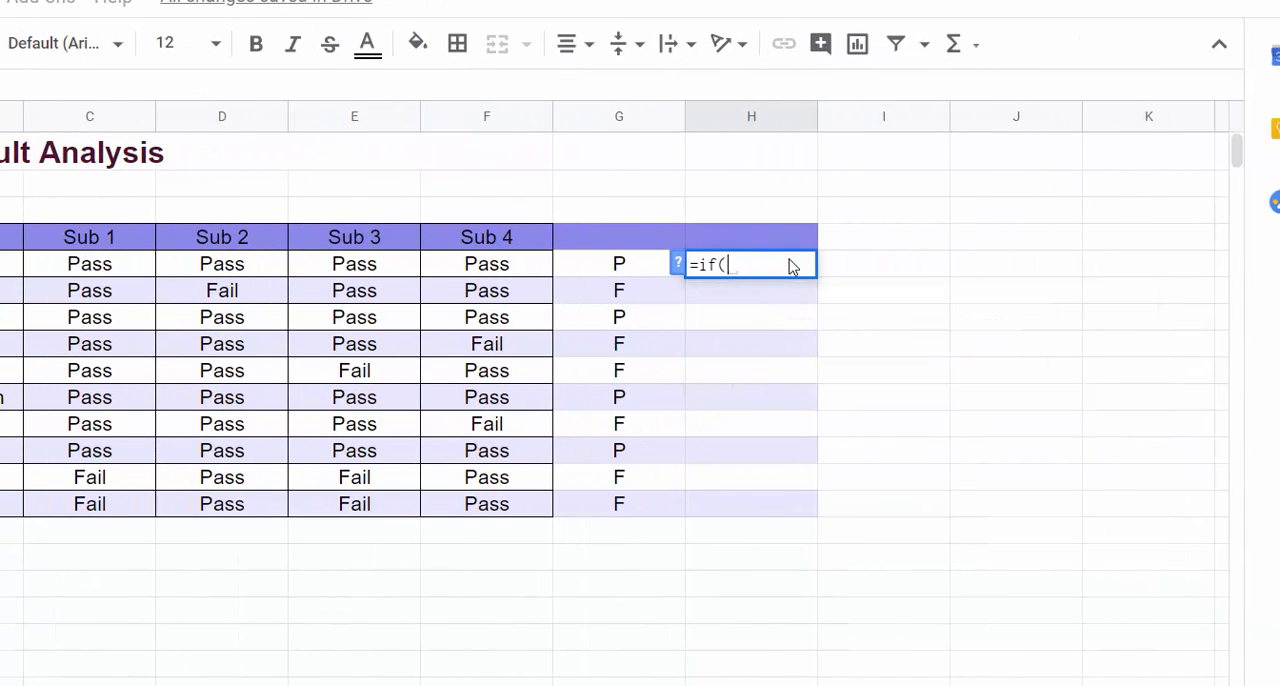
type("or")
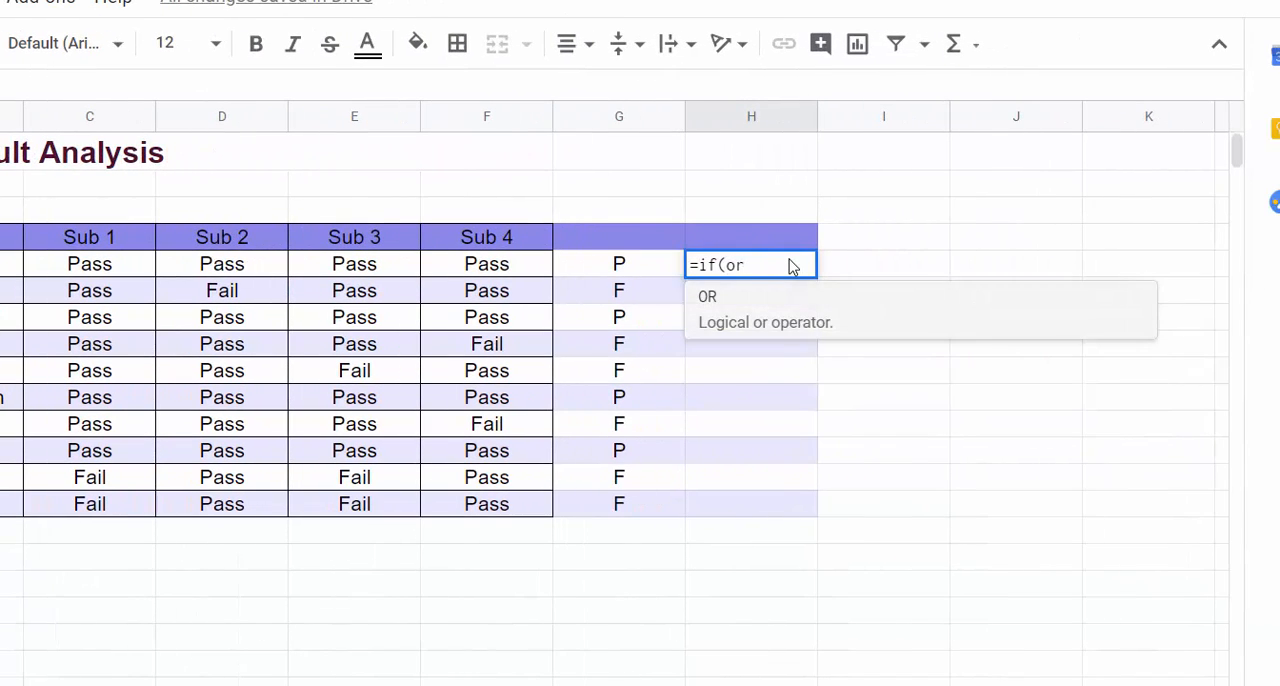
type("(")
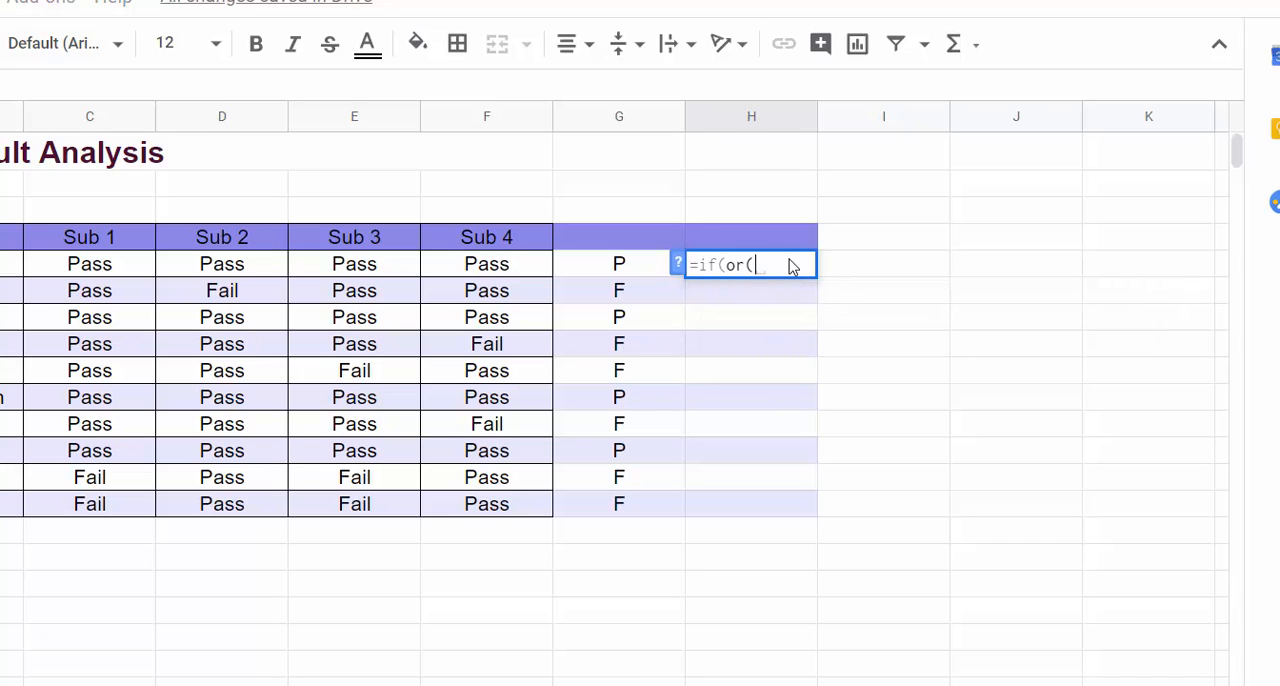
Step: Add C5="Fail" as the first OR condition in the H5 formula
left_click(143, 272)
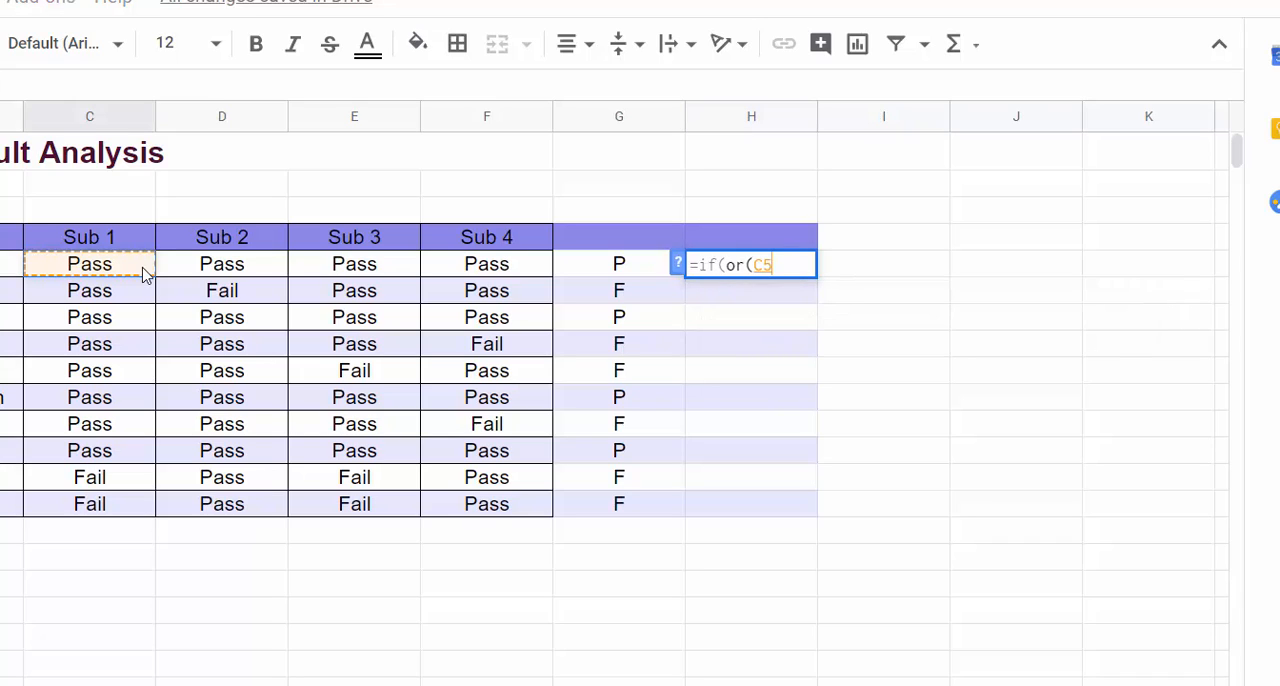
type("=")
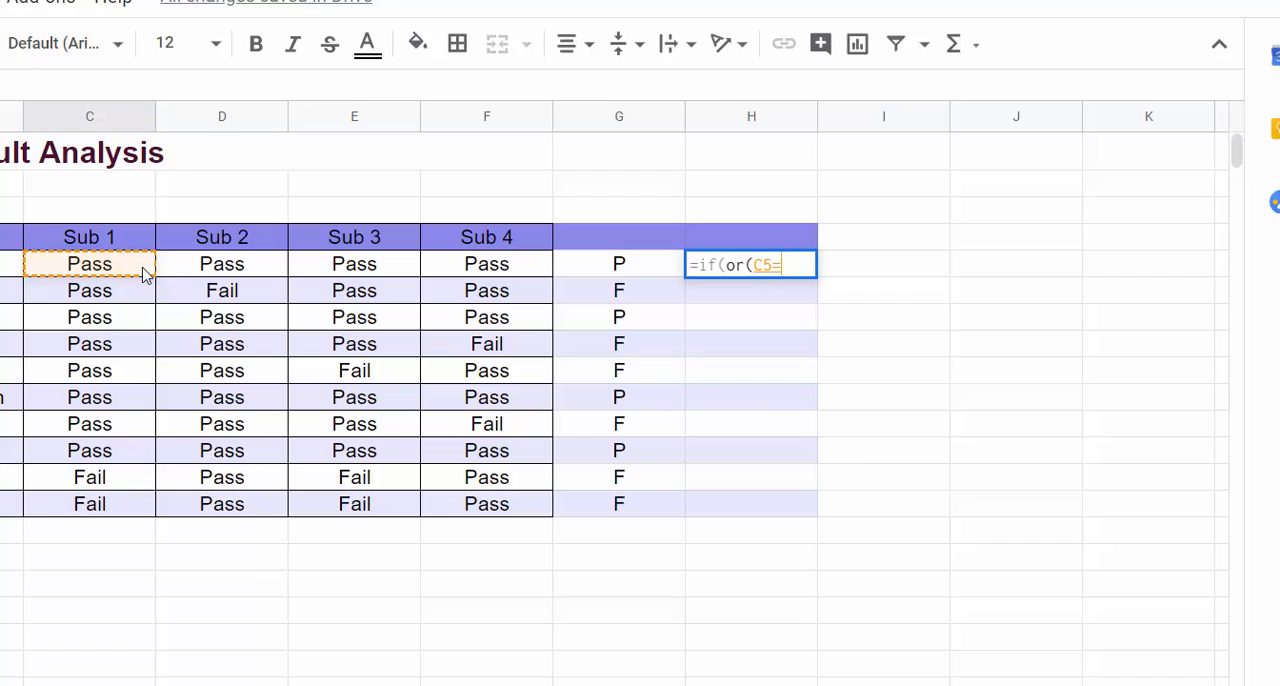
type("\"Fail")
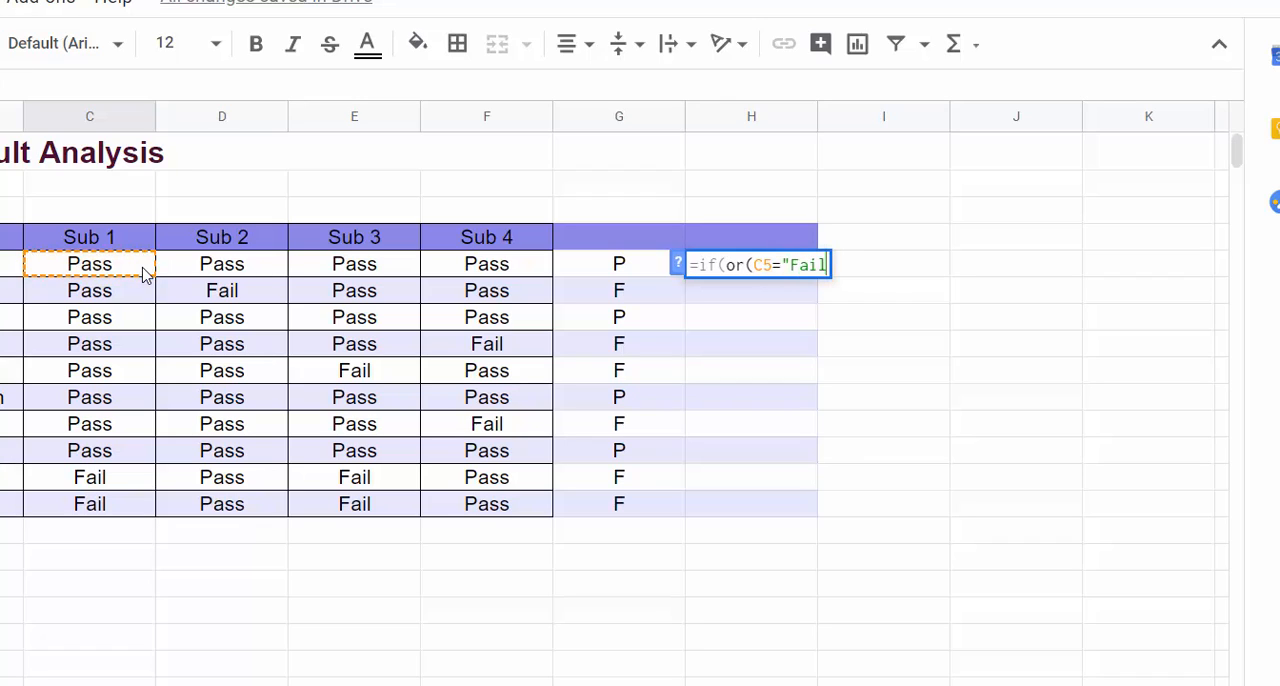
type("\"")
key("shift+Left")
key("shift+Left")
key("shift+Left")
key("shift+Left")
key("shift+Left")
key("shift+Left")
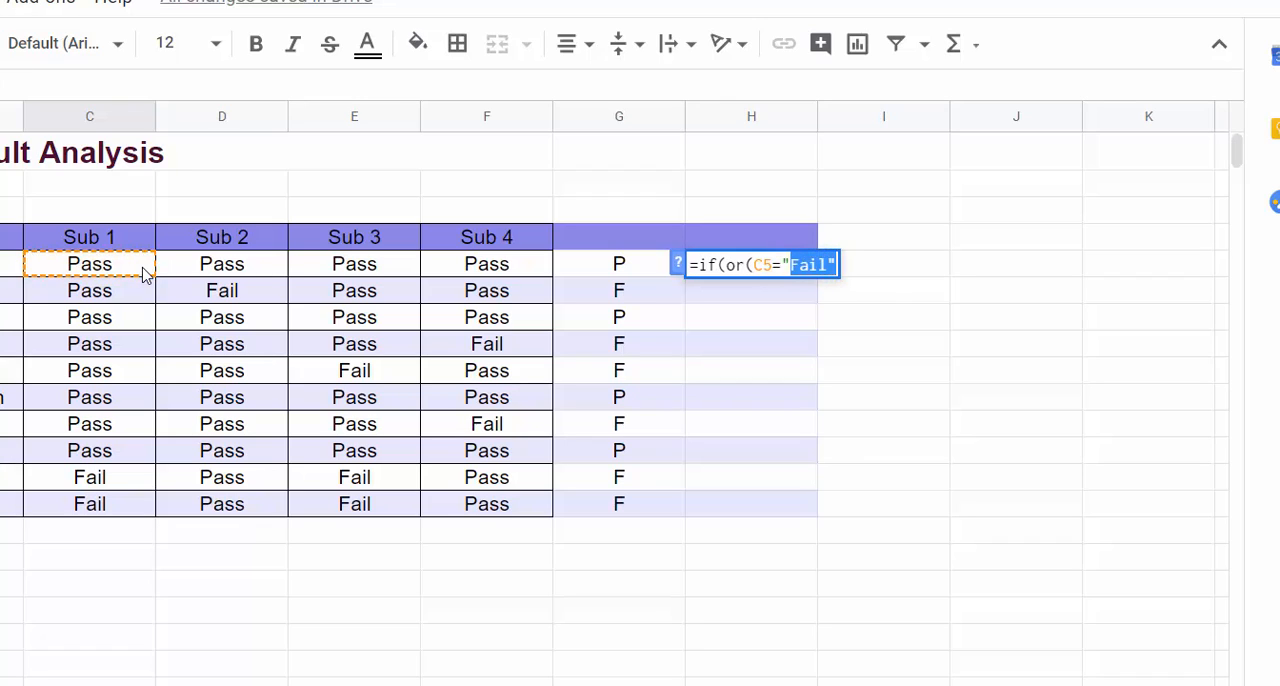
key("Right")
type(",")
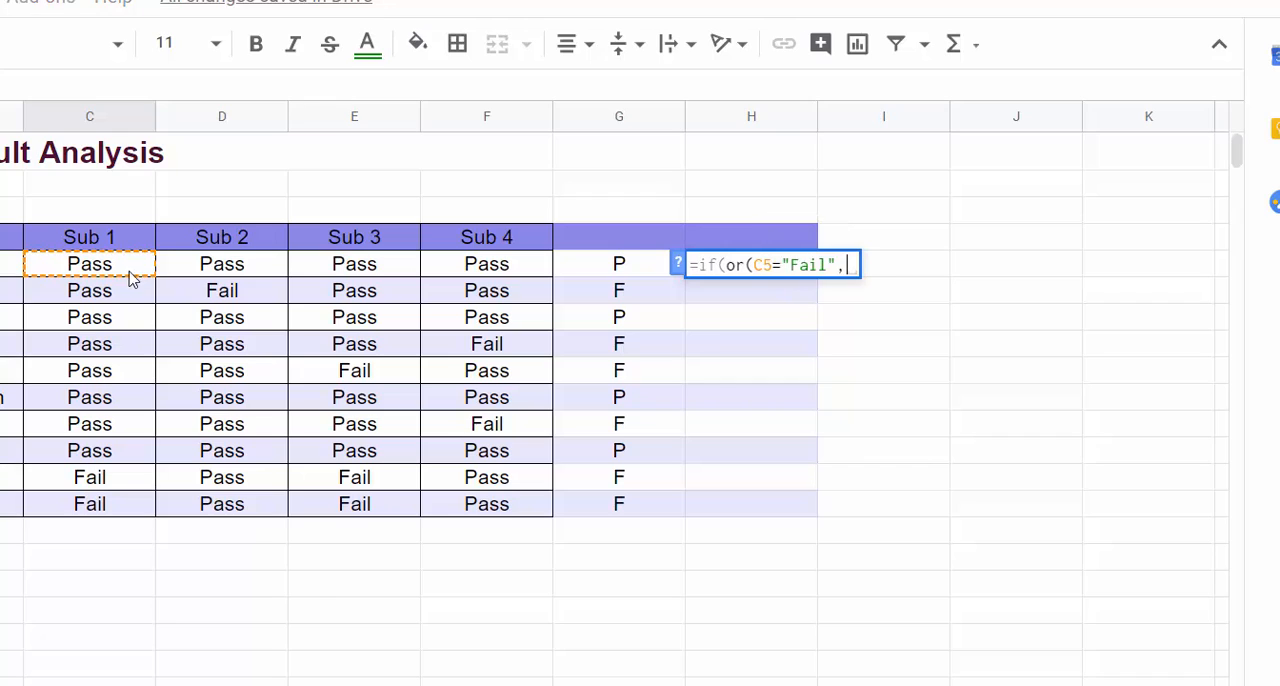
Step: Add the Sub 2 and Sub 3 conditions D5="Fail" and E5="Fail" to the OR test in H5
left_click(198, 264)
type("=")
key("ctrl+v")
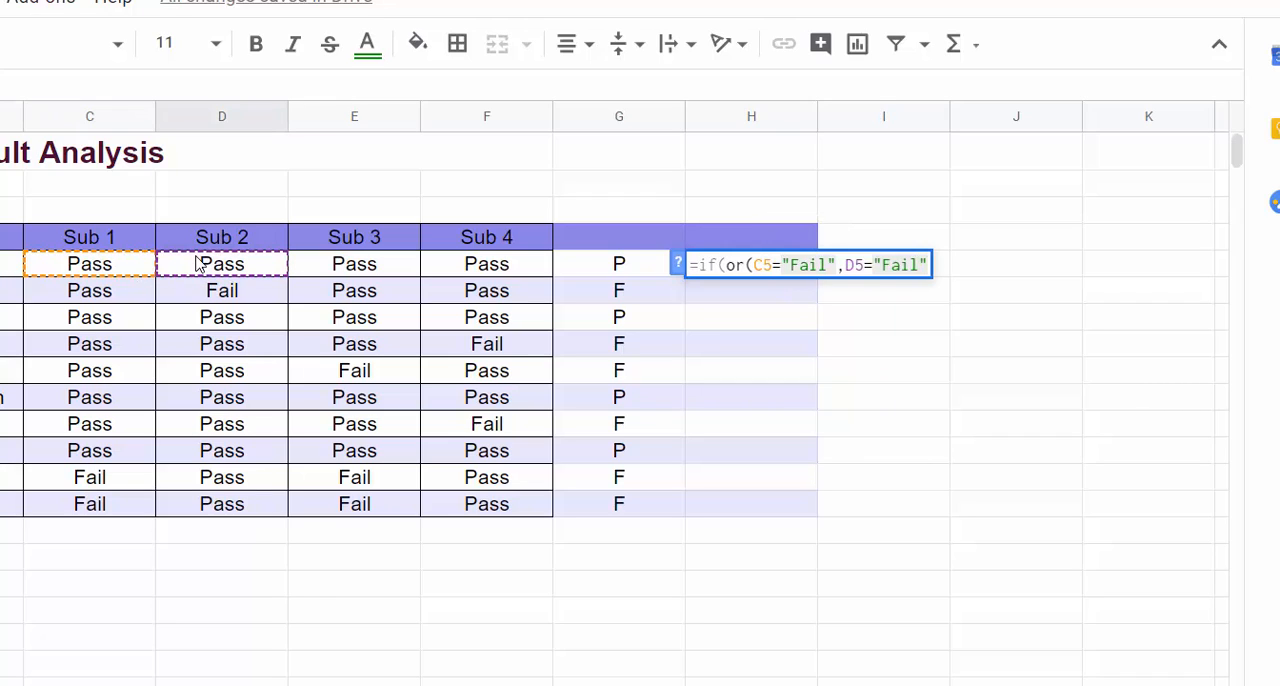
type(",")
left_click(338, 272)
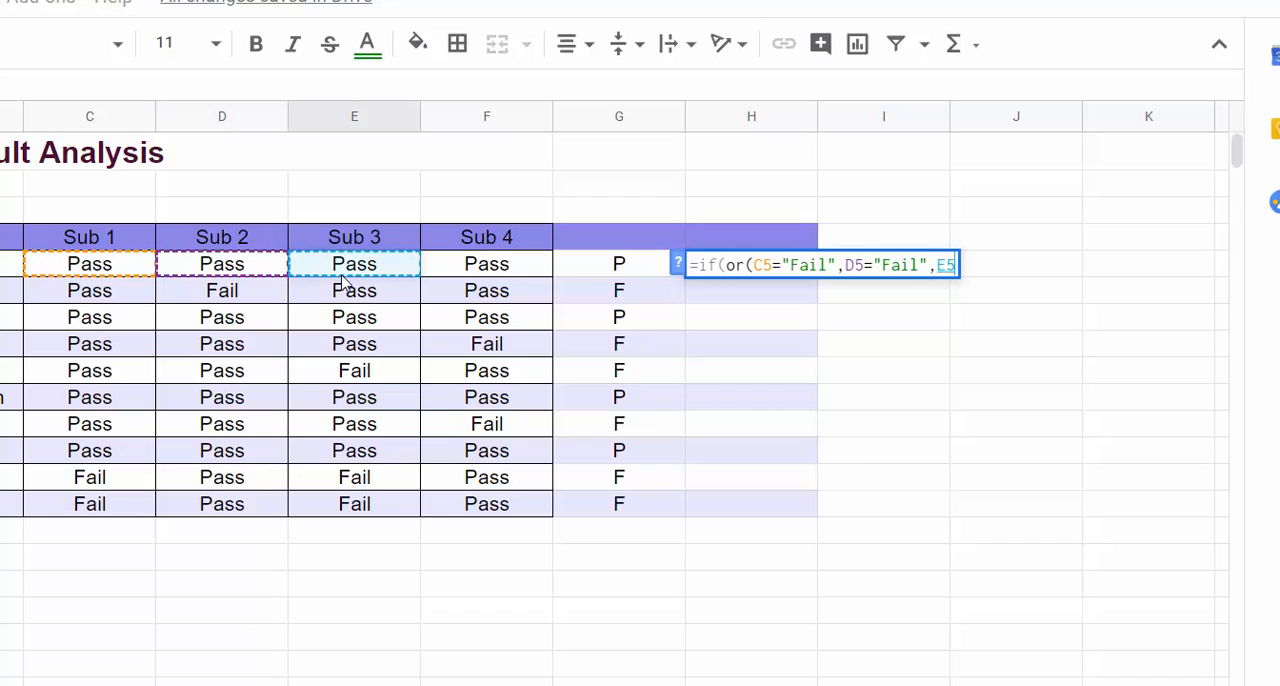
type("=")
key("ctrl+v")
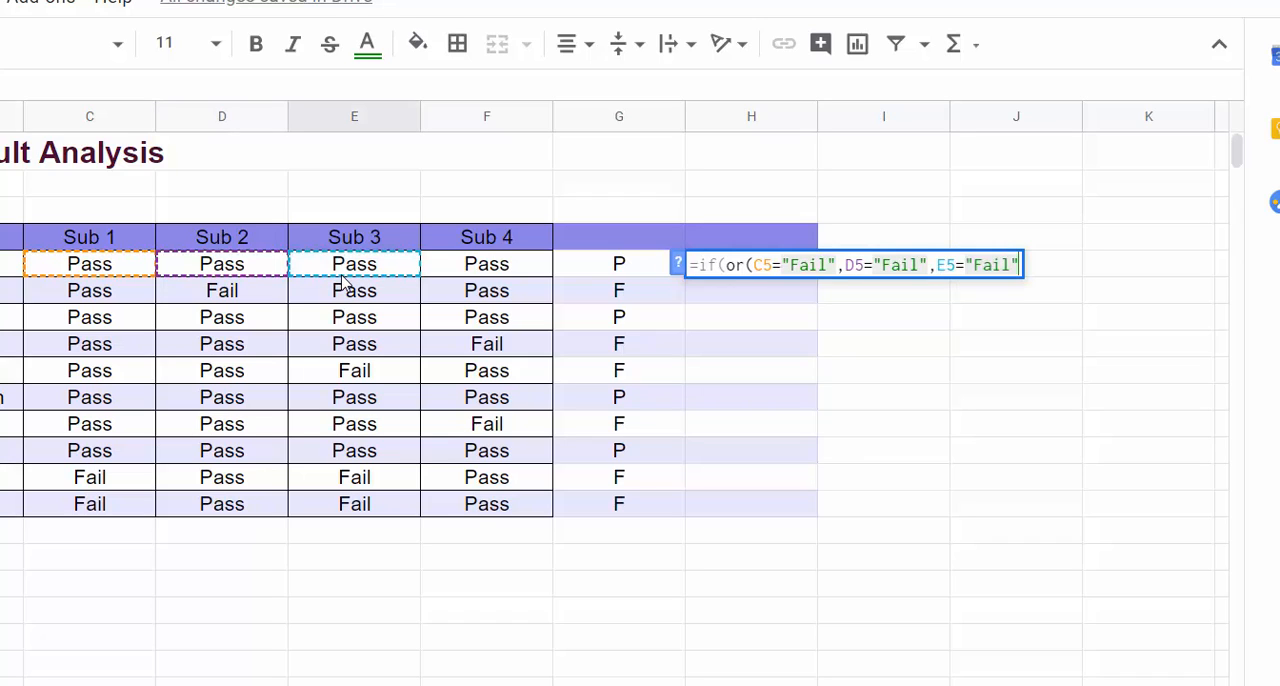
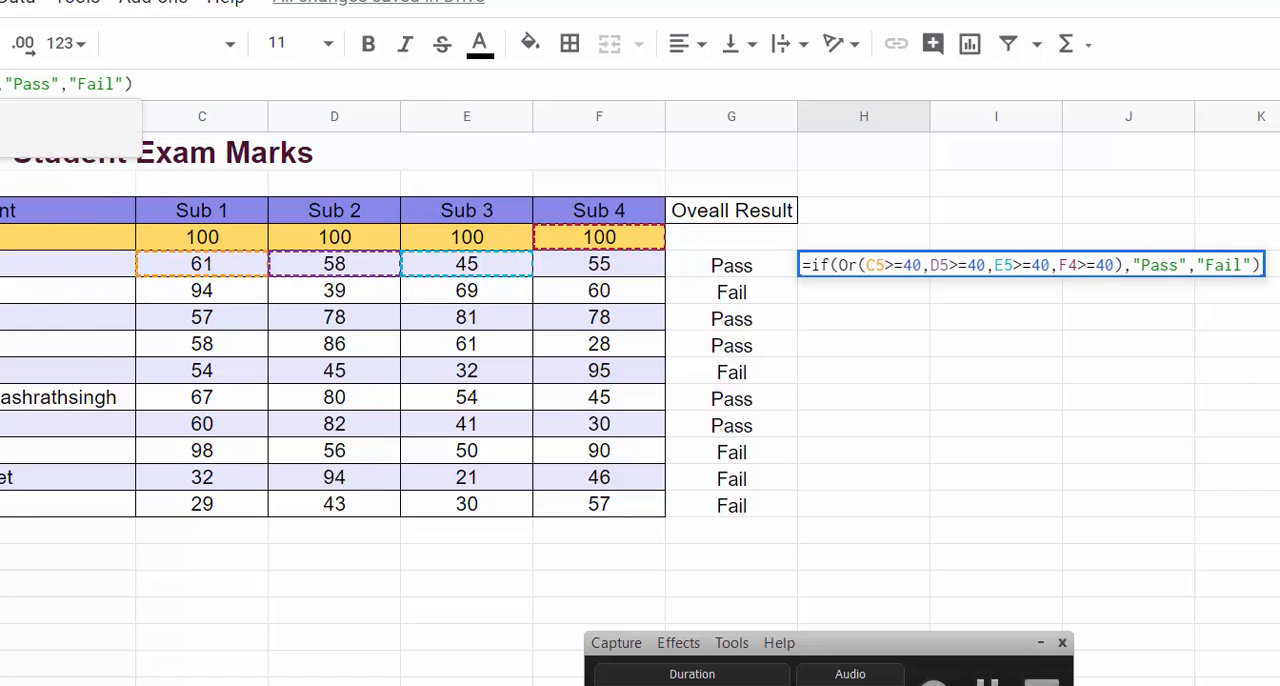
Step: Change the comparison operators in the H5 OR conditions to less than 40 for all four subjects
key("BackSpace")
key("BackSpace")
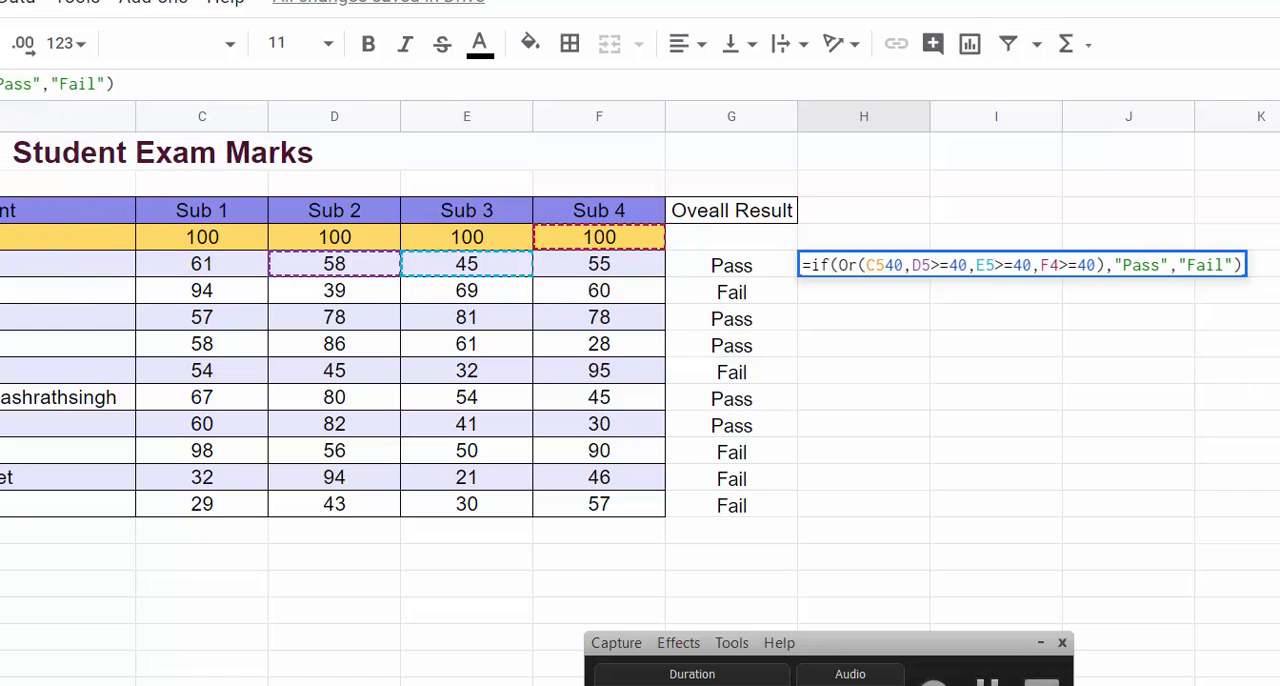
type("<")
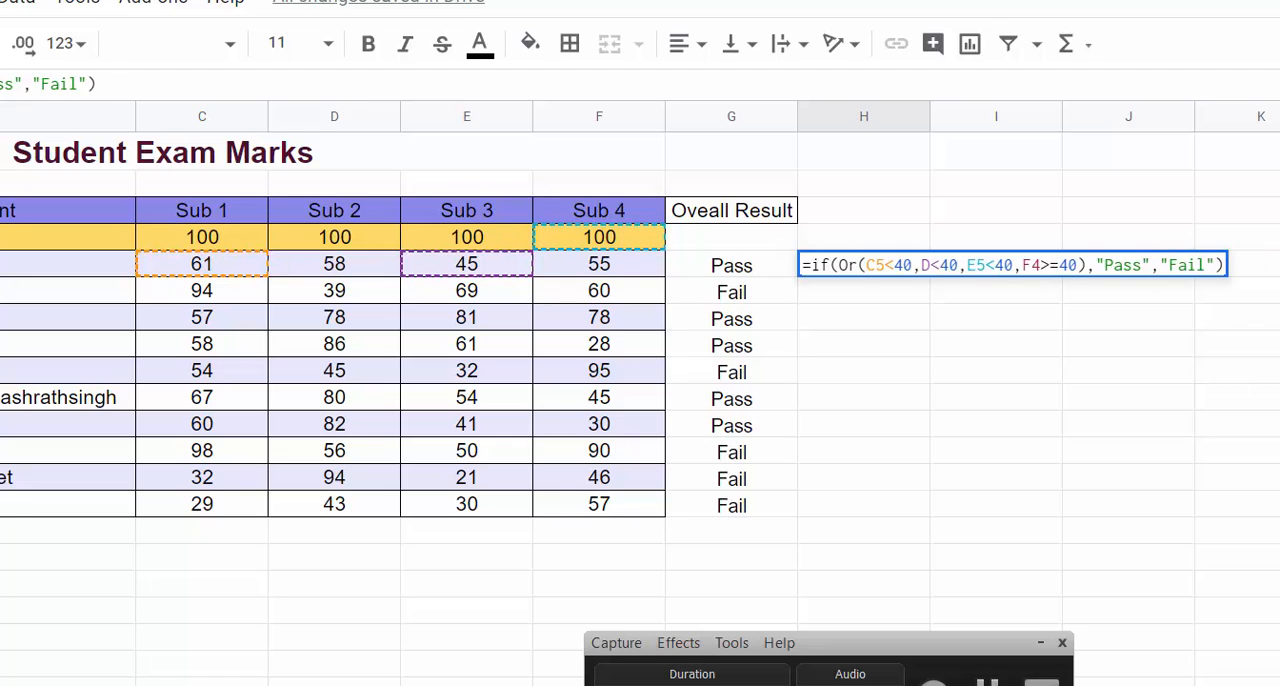
key("BackSpace")
key("BackSpace")
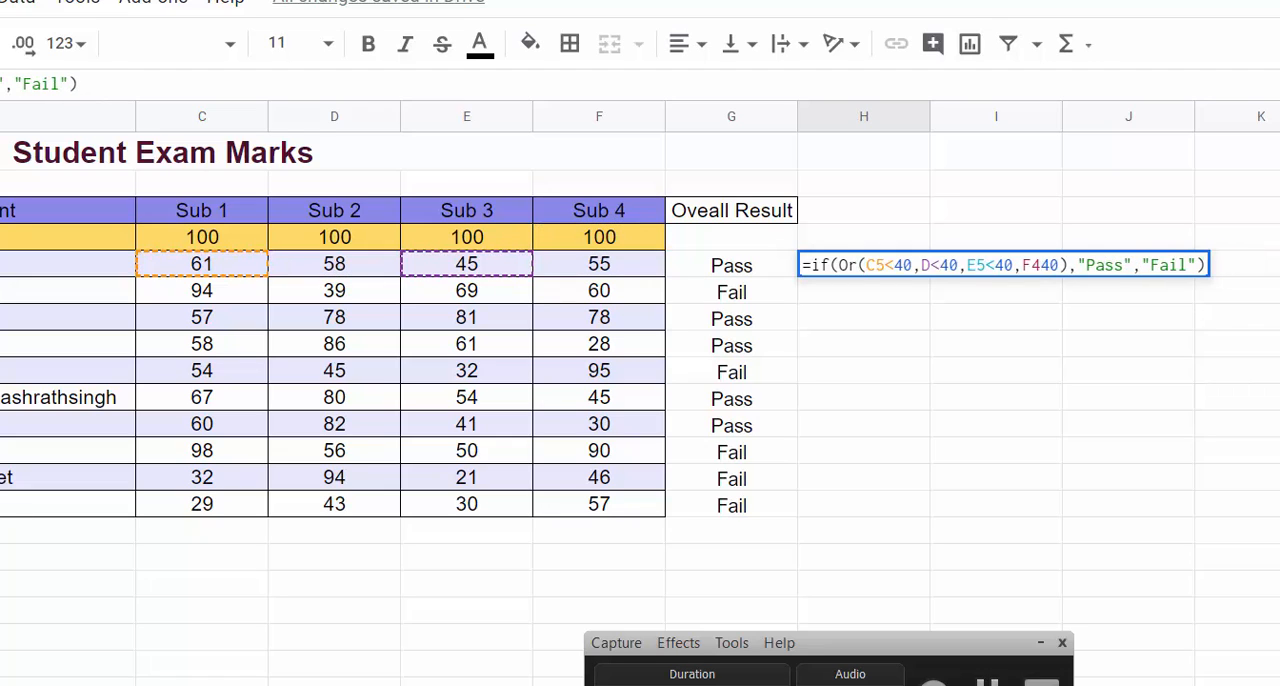
type("<")
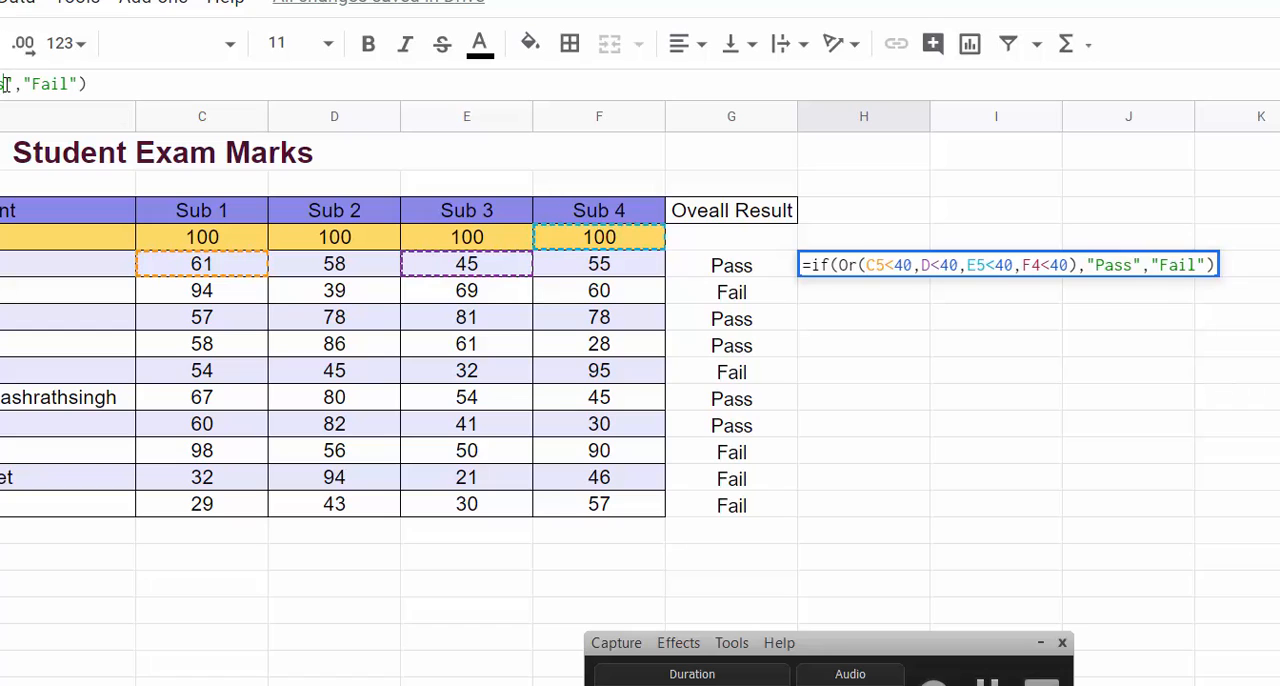
Step: Make the H5 formula return "F" when the OR test is true and "P" otherwise
key("BackSpace")
key("BackSpace")
key("BackSpace")
key("BackSpace")
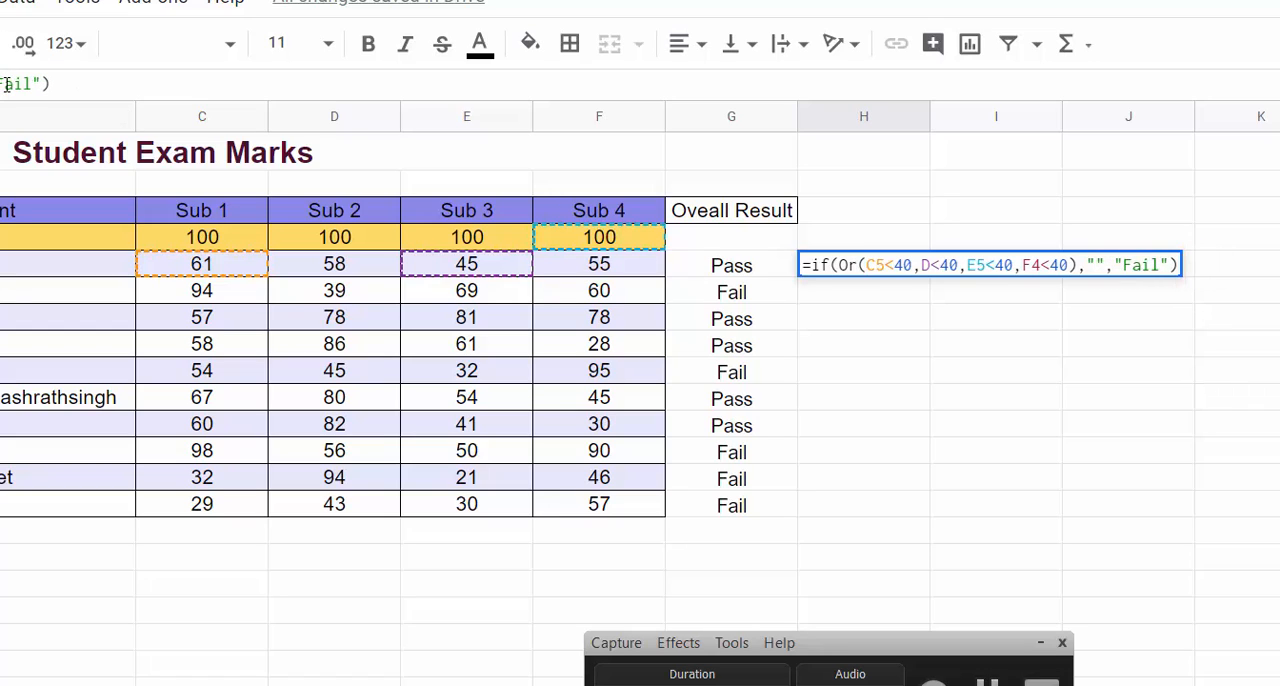
type("F")
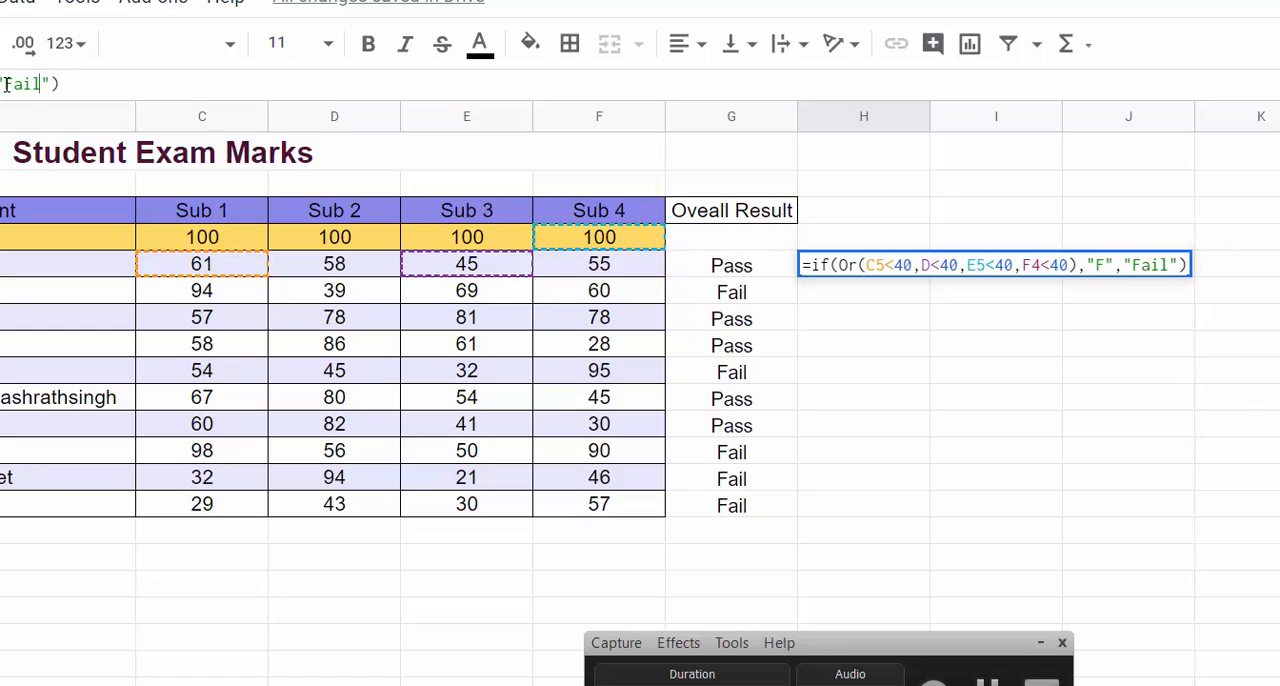
key("BackSpace")
key("BackSpace")
key("BackSpace")
key("BackSpace")
type("P")
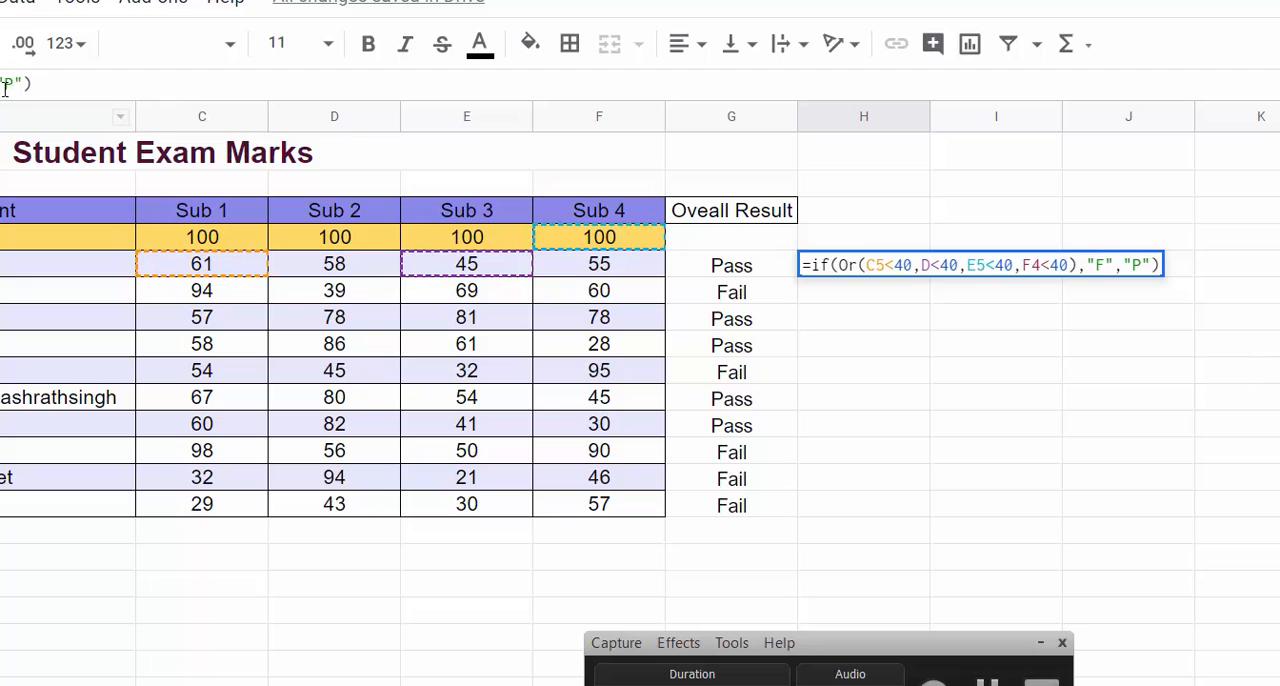
left_click(42, 86)
key("Return")
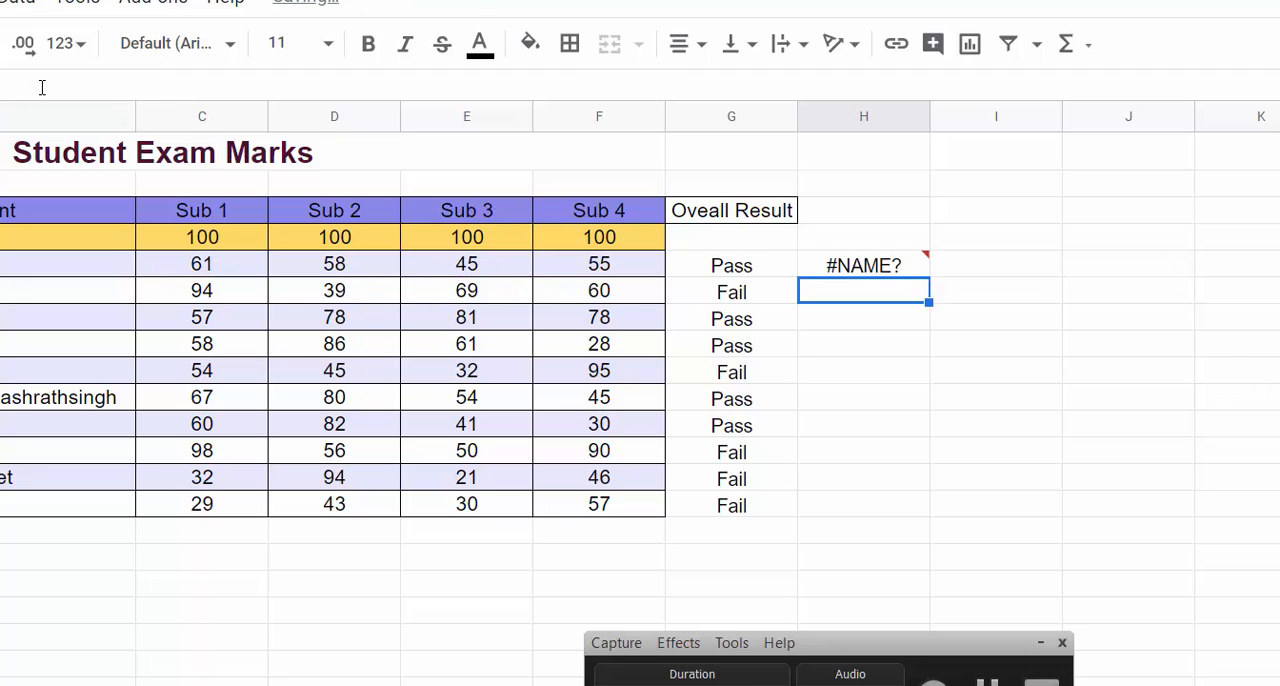
Step: Correct the Sub 2 reference in the H5 formula to D5 and fill the formula down to row 14
key("Up")
key("F2")
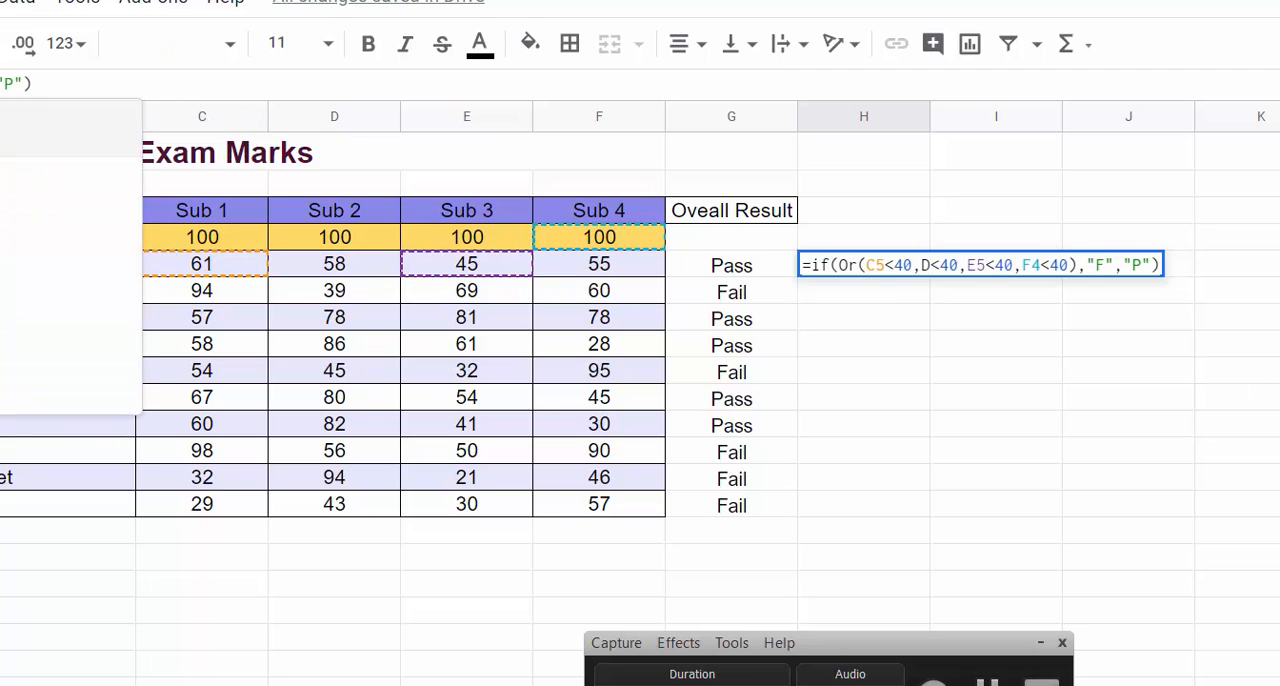
type("5")
key("Return")
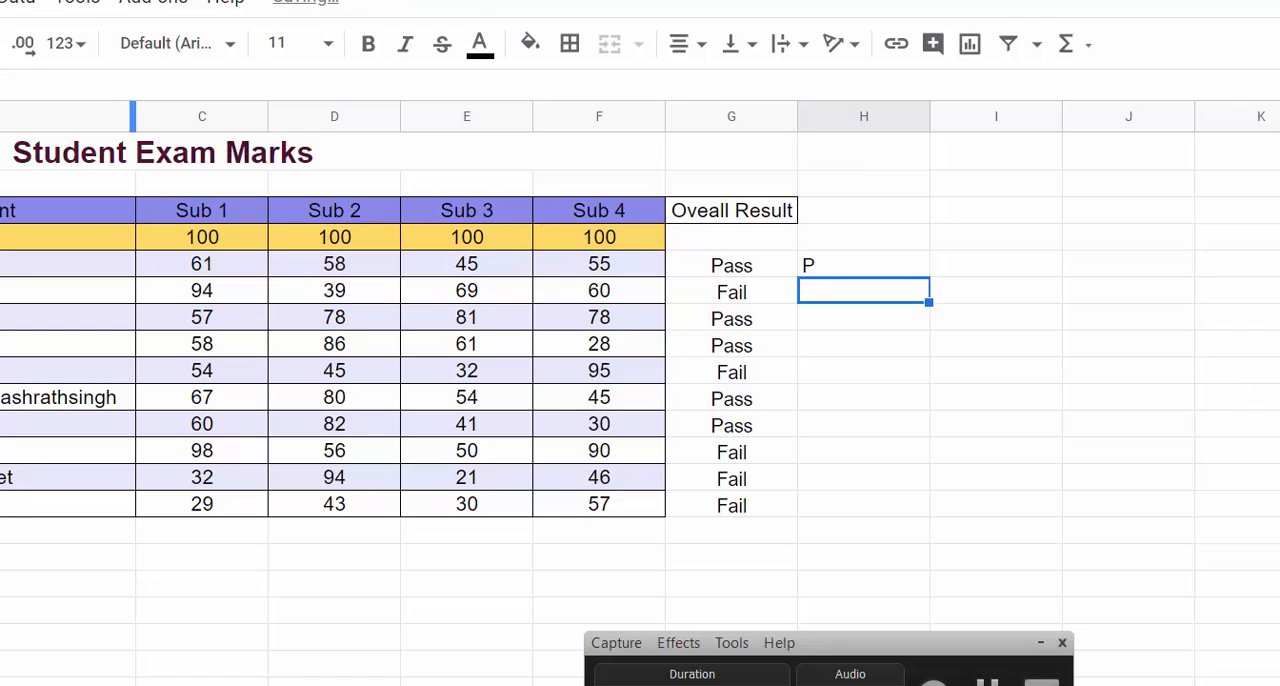
key("Up")
double_click(927, 276)
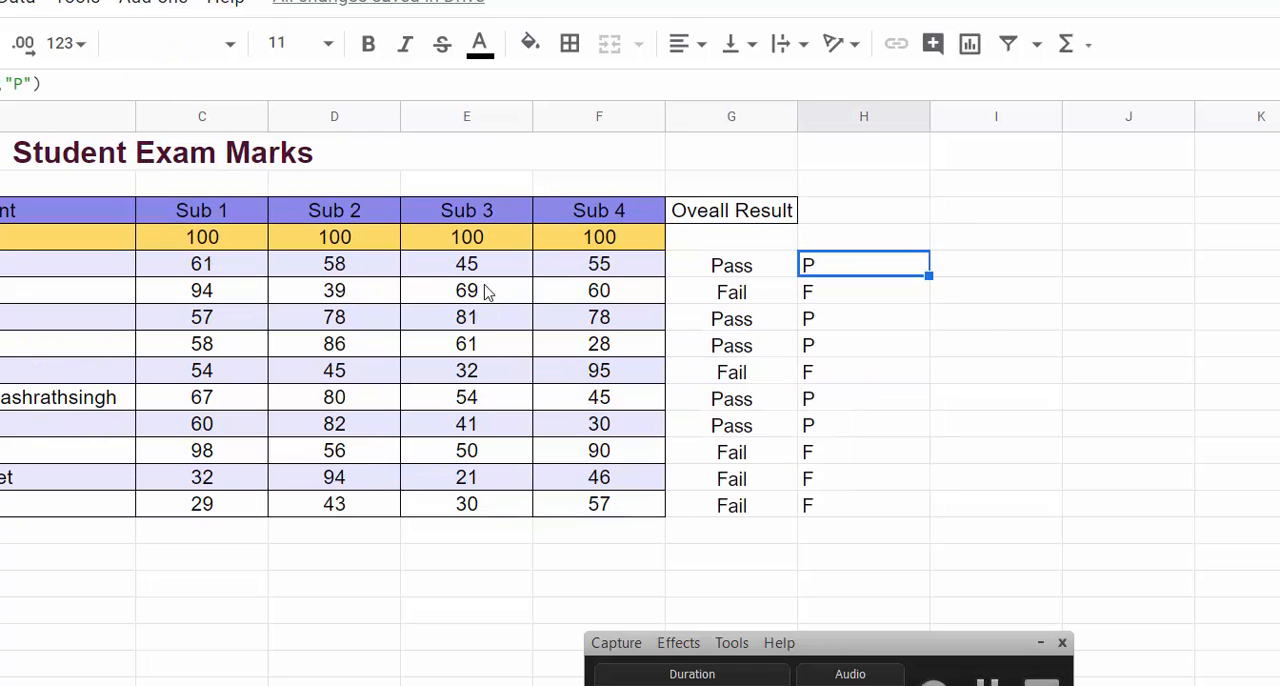
Step: Start a COUNTIF formula in G18 over the overall results range G5:G14
scroll(825, 491, "down", 3)
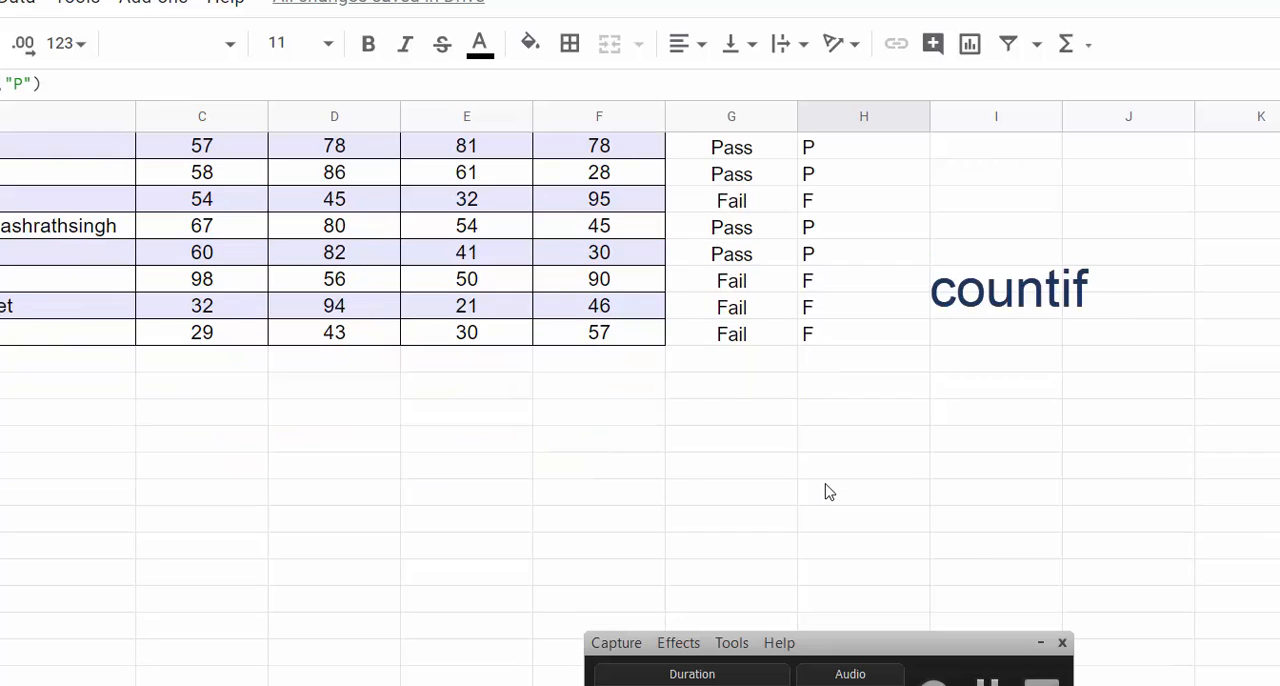
left_click(737, 440)
type("=count")
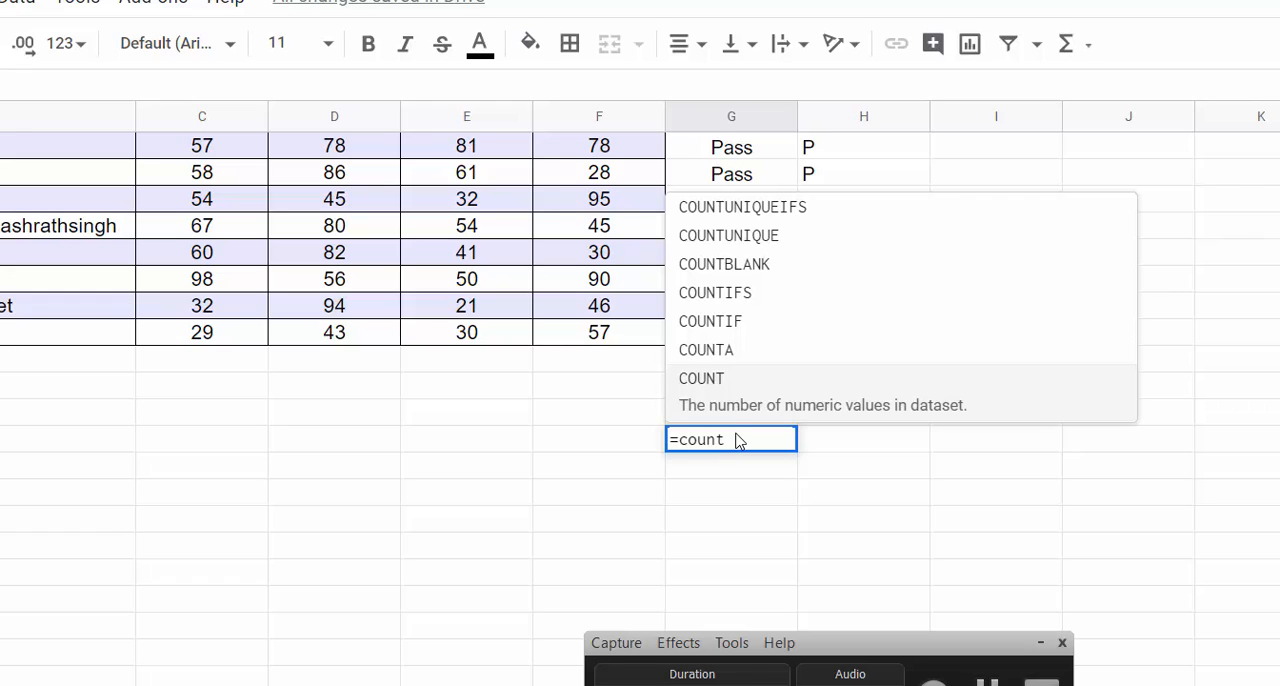
type("i")
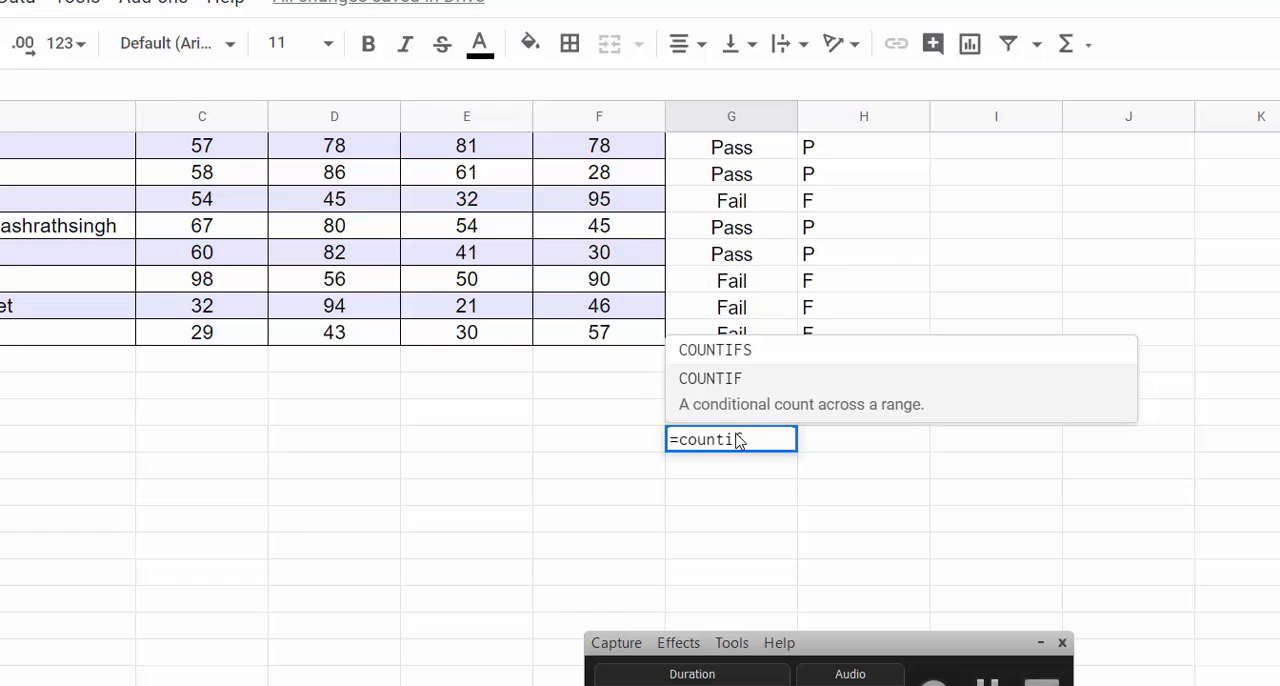
type("(")
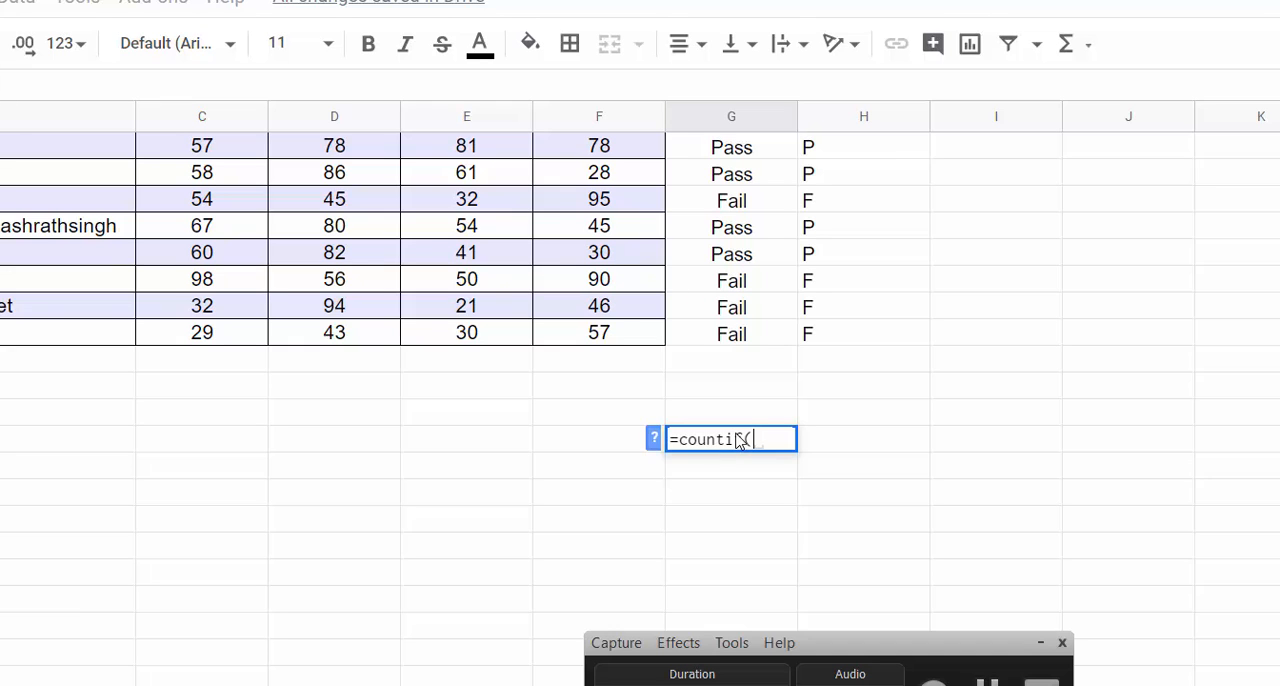
scroll(880, 428, "up", 3)
left_click(745, 270)
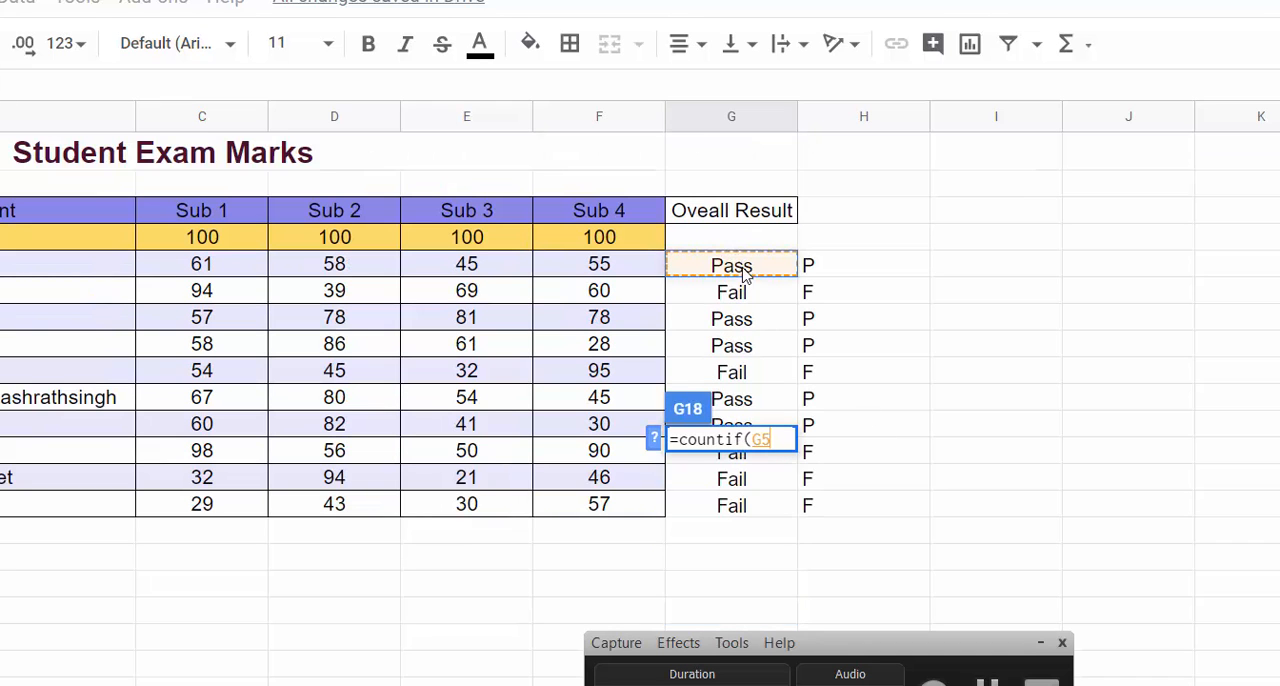
left_click(745, 507, "shift")
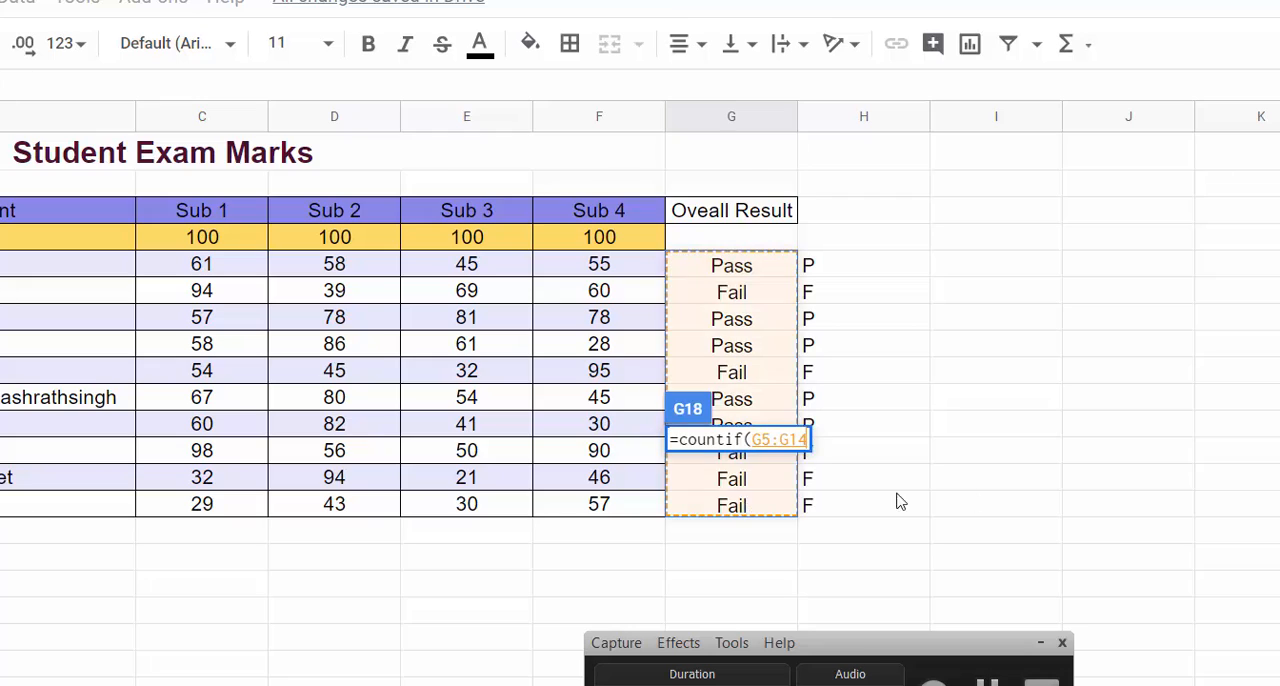
Step: Add "Pass" as the criterion and complete the COUNTIF formula in G18
scroll(870, 470, "down", 2)
type(",")
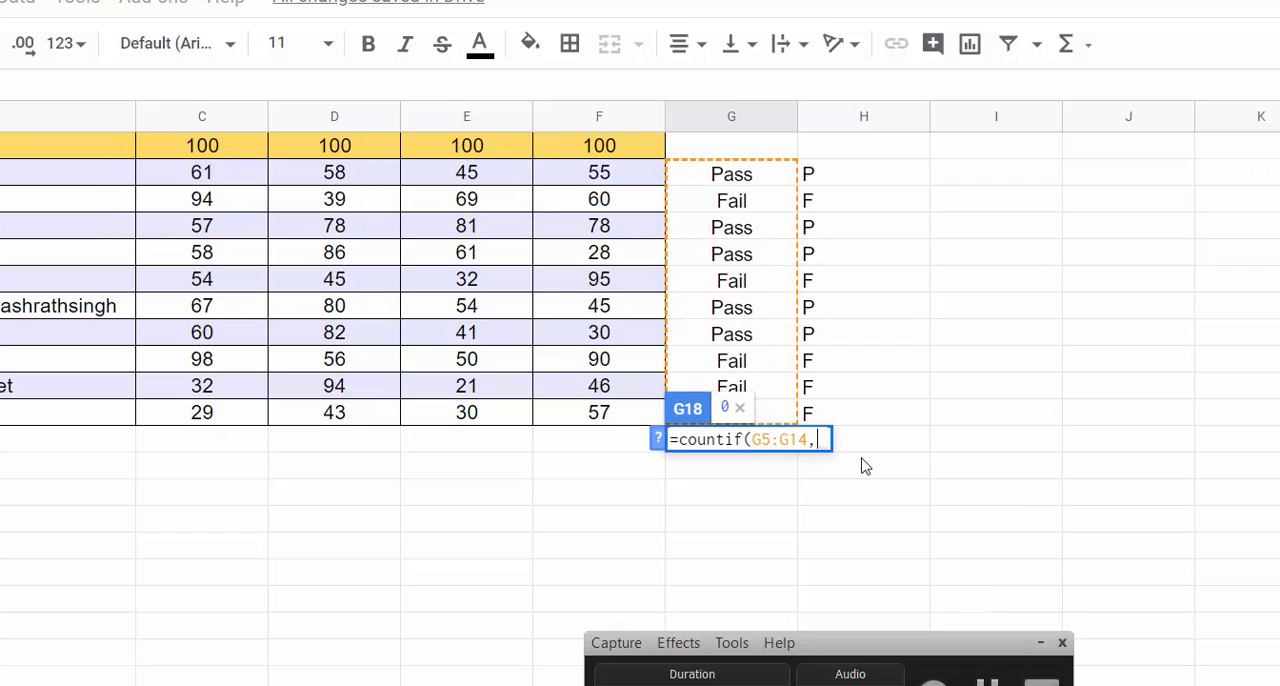
type("\"Pass")
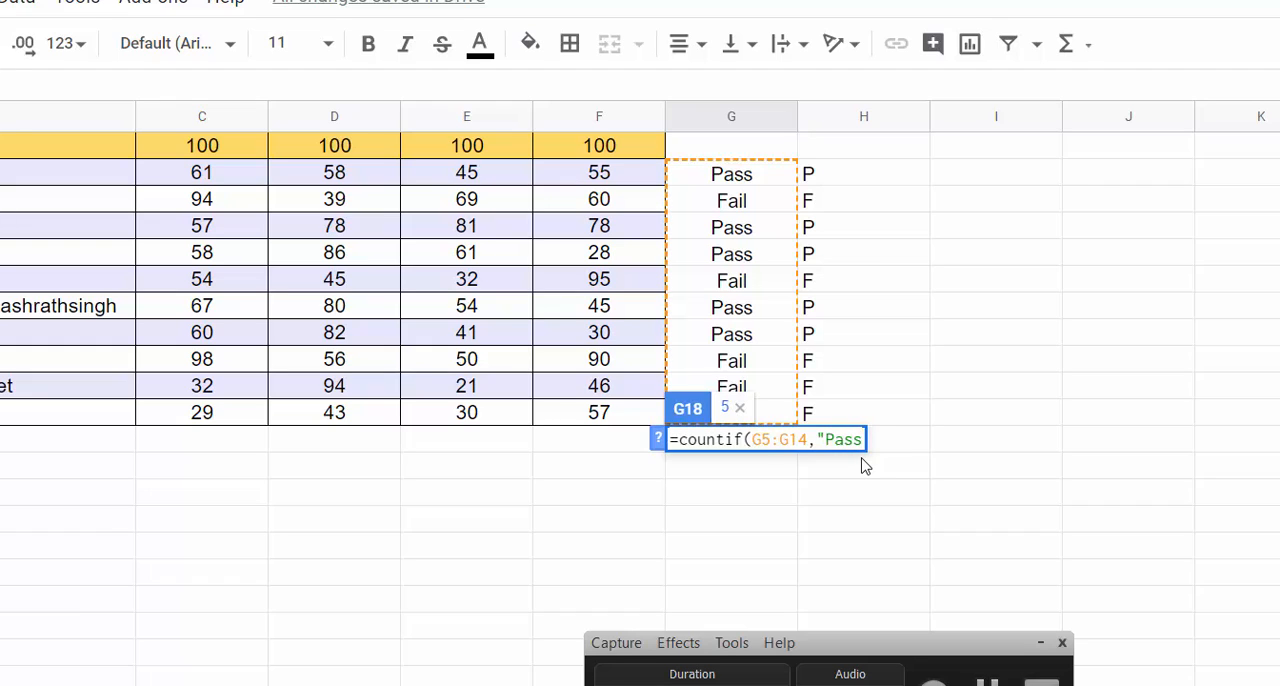
type("\")")
key("Return")
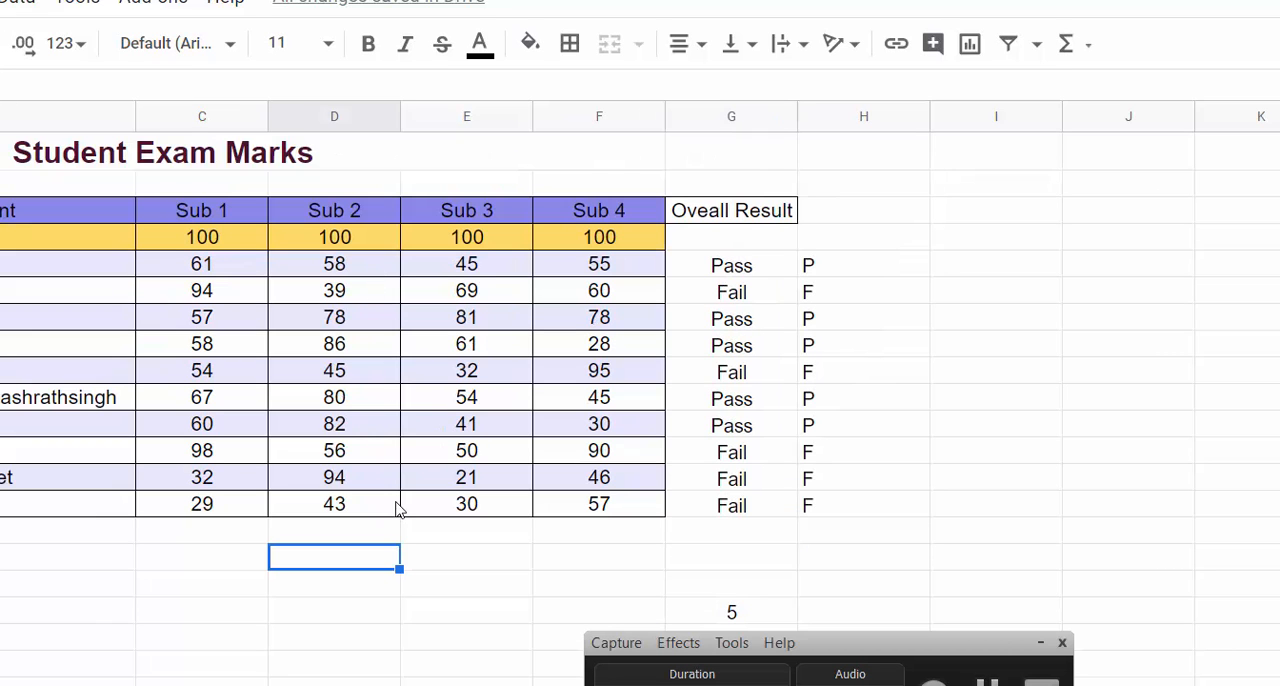
Step: Start a COUNTIF formula in D16 over the Sub 2 marks D5:D14
type("=count")
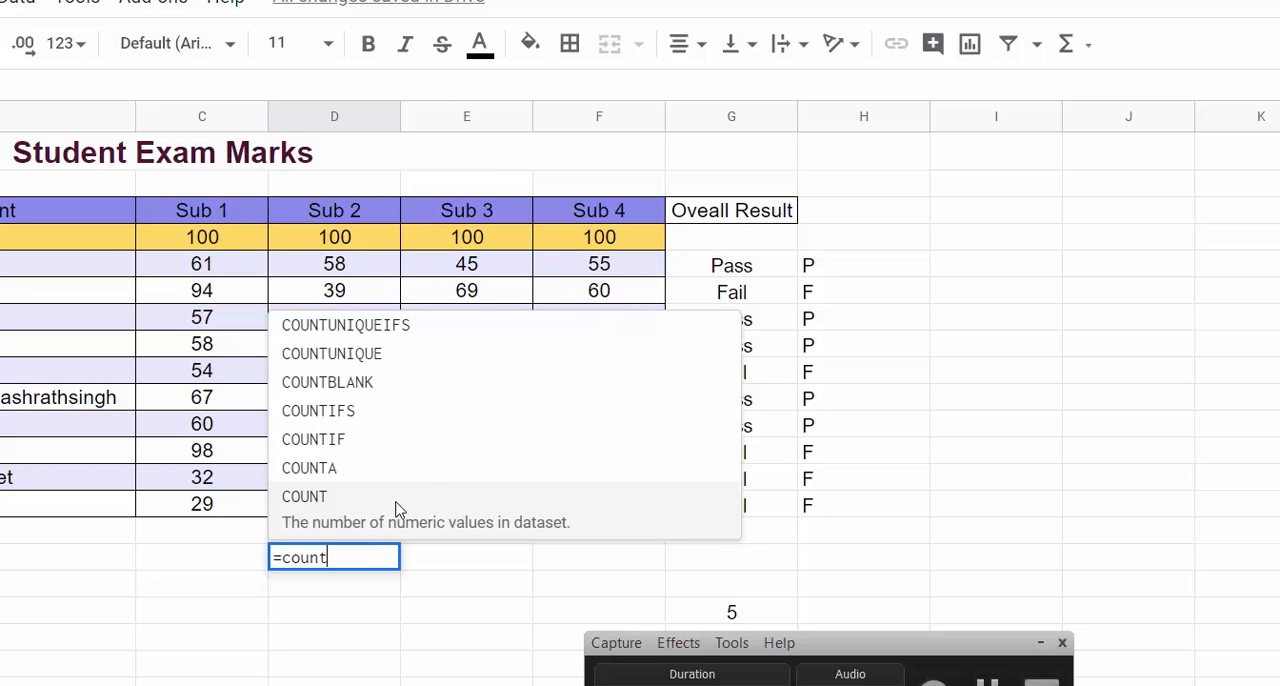
key("Up")
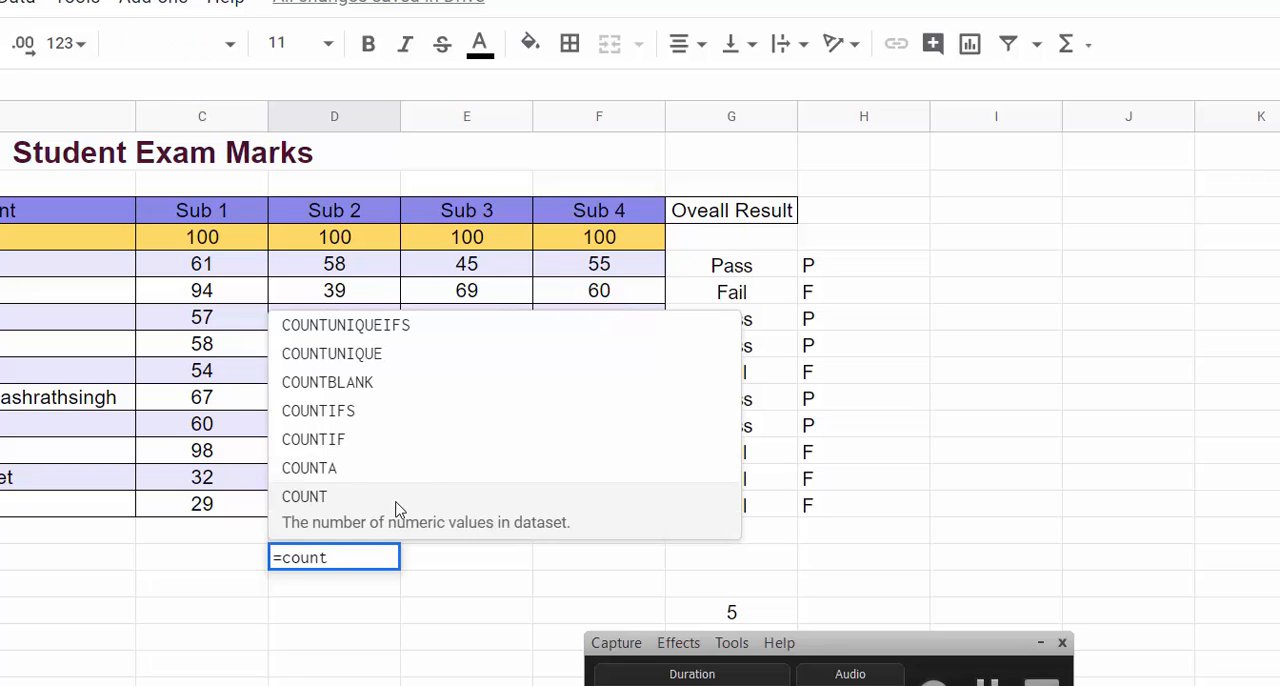
type("if(")
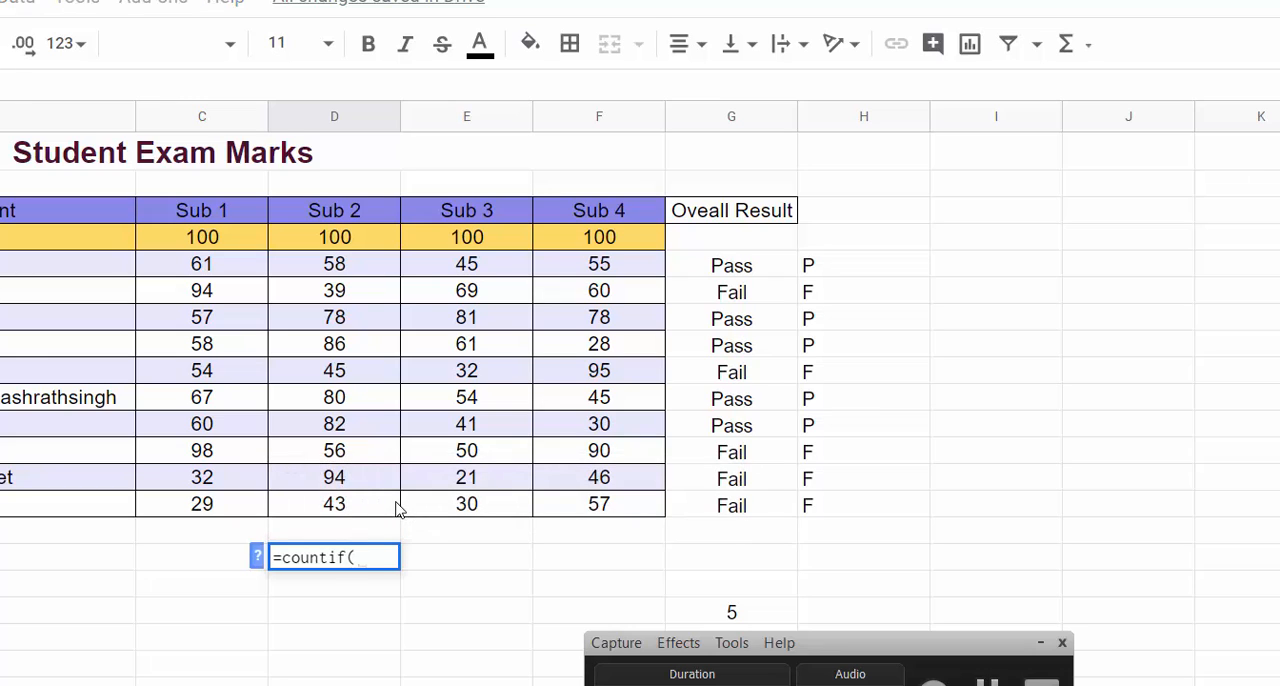
left_click(374, 262)
left_click(364, 505, "shift")
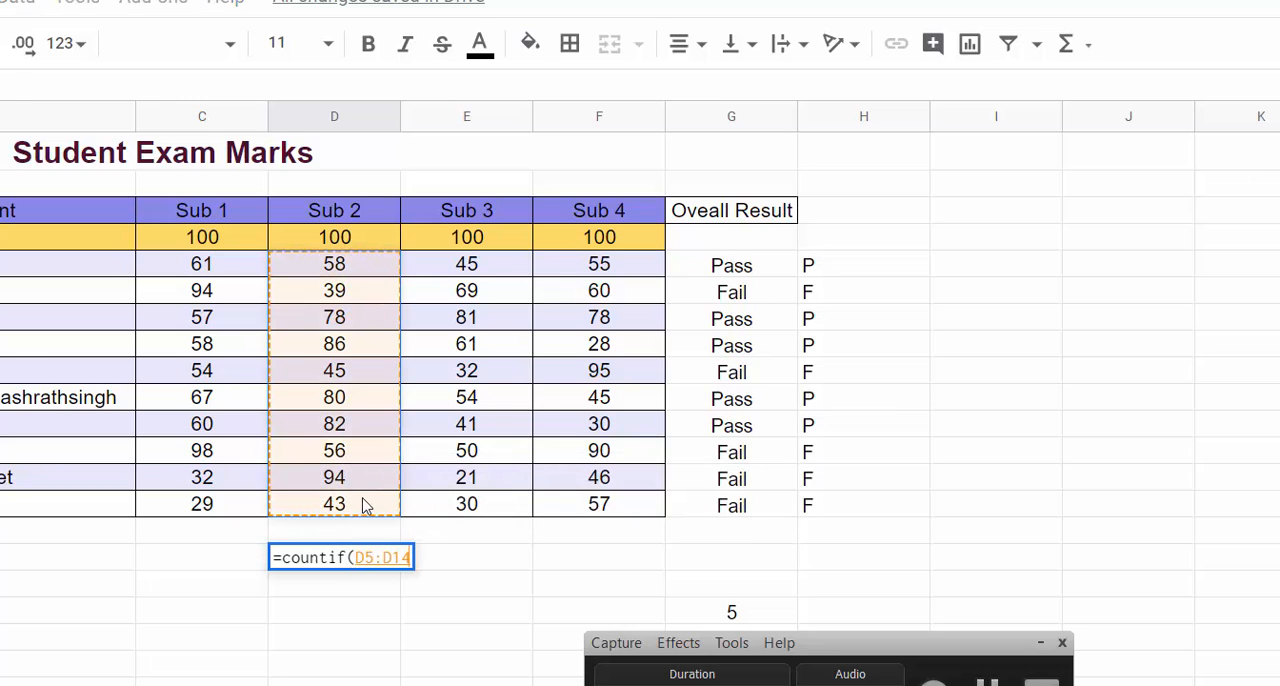
Step: Add ">=40" as the criterion and complete the COUNTIF formula in D16
type(",\">")
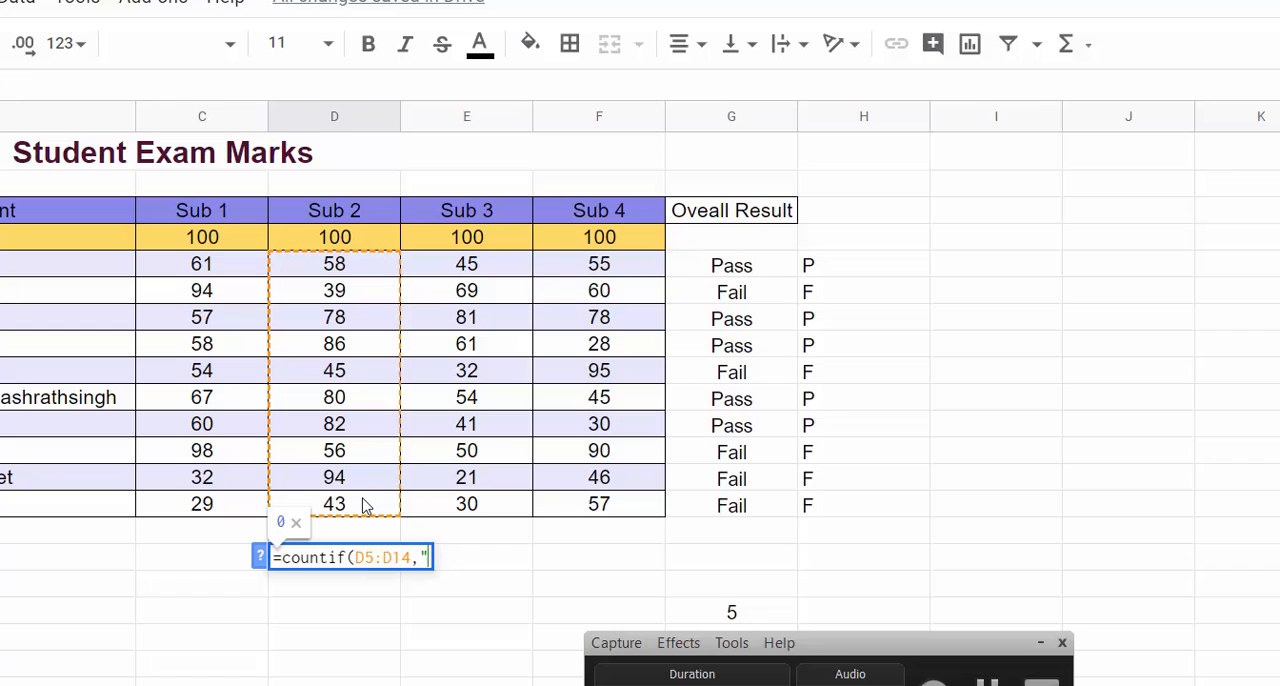
type("=40")
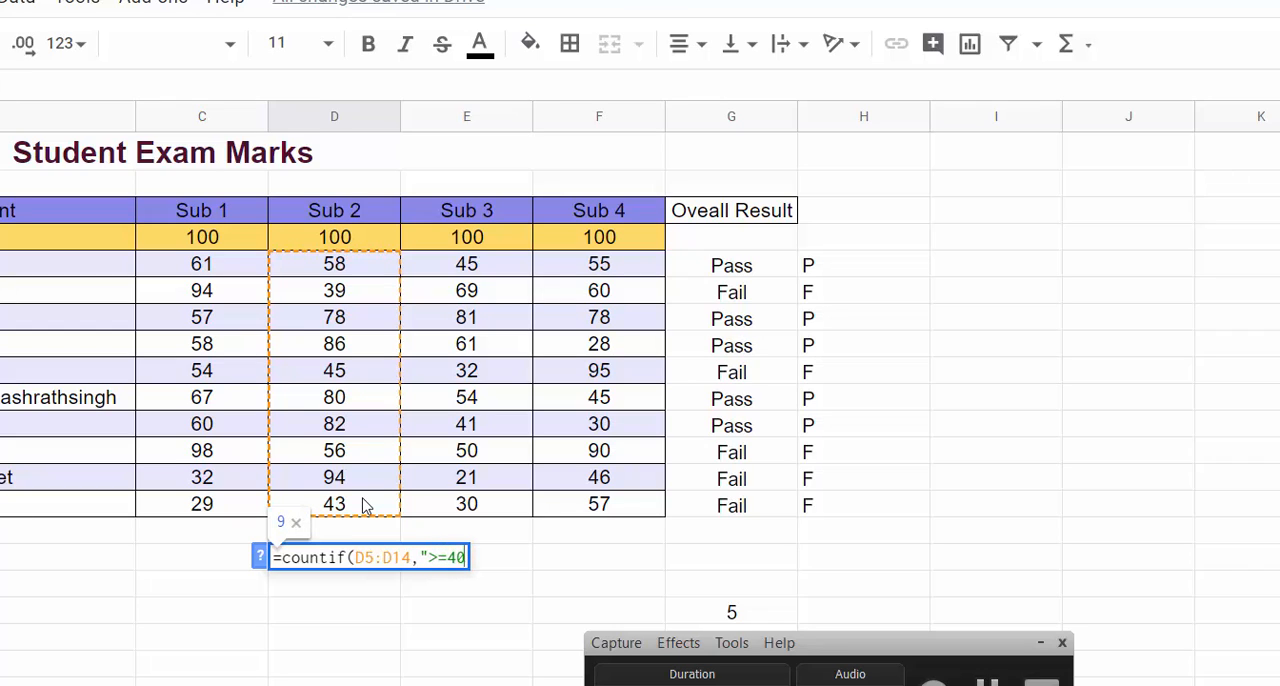
type("\")")
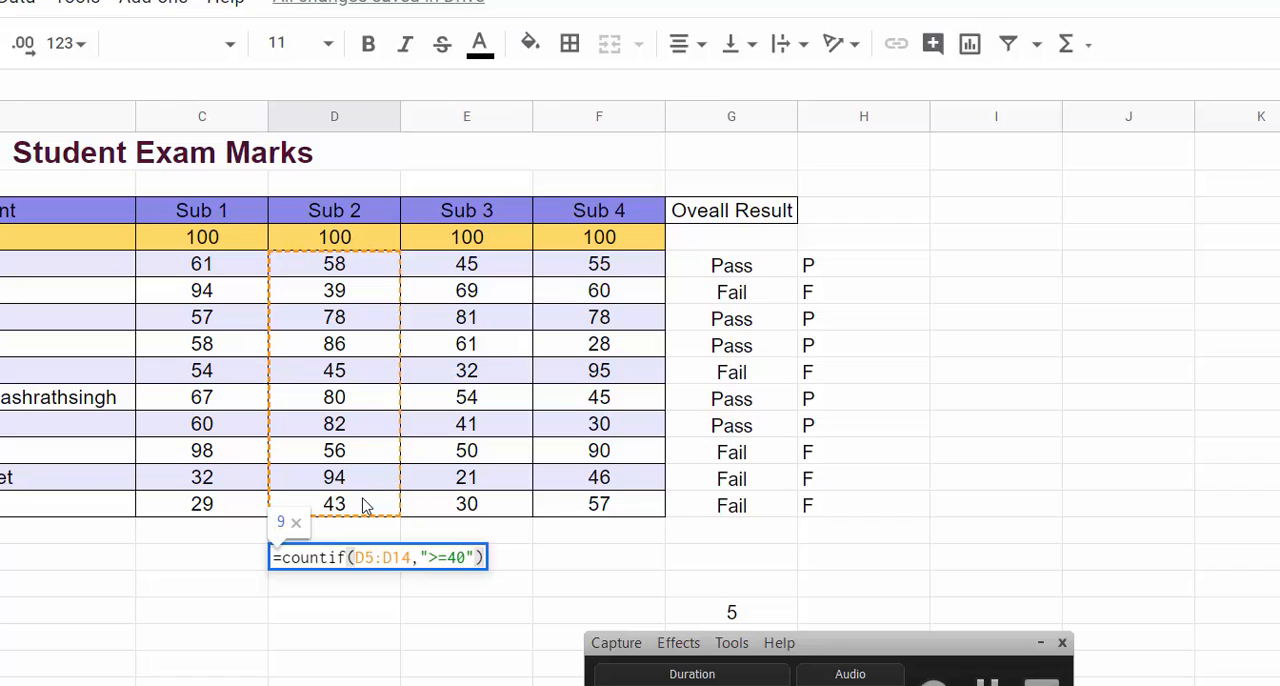
key("Return")
Step: Fill the D16 count formula across to F16 for Sub 3 and Sub 4
left_click(337, 563)
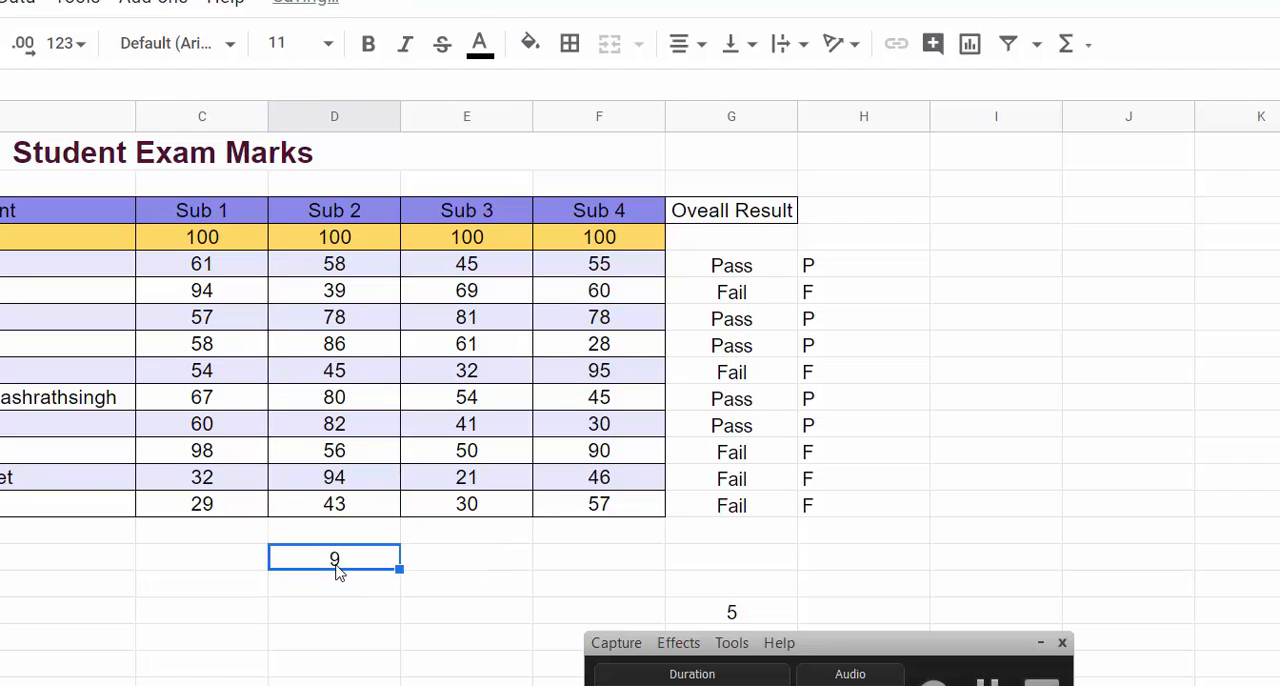
left_click(228, 562)
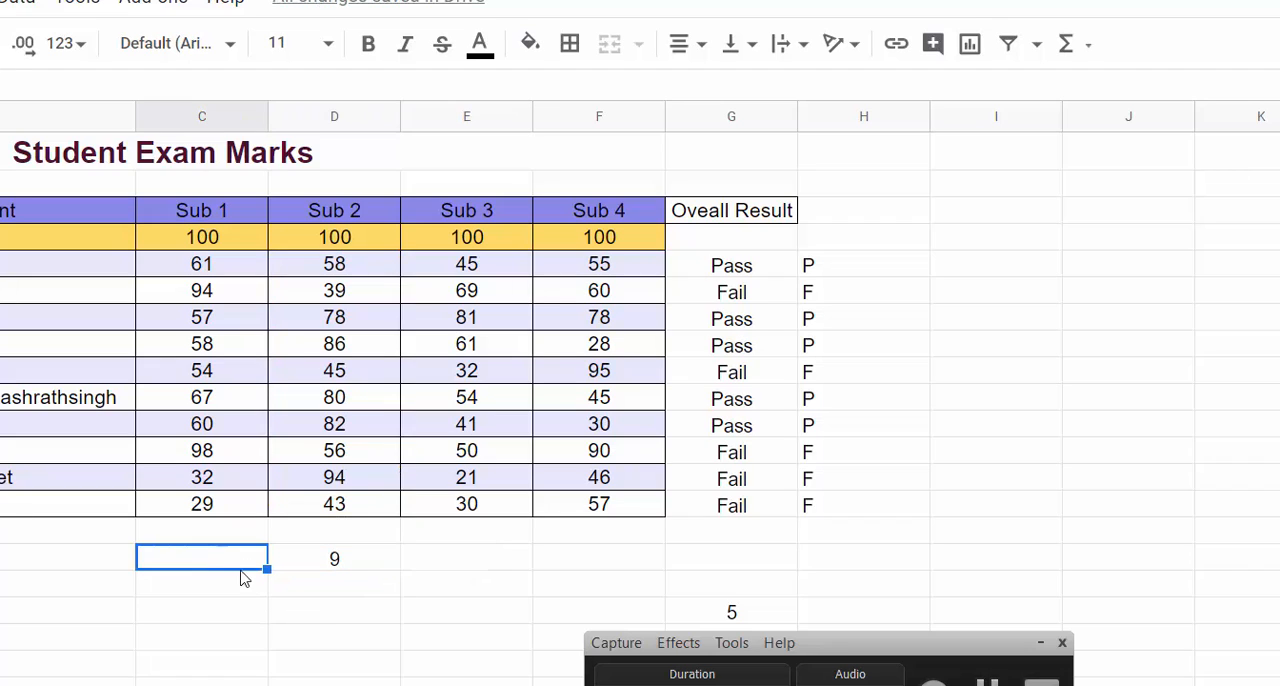
left_click(331, 566)
left_click_drag(405, 571, 623, 569)
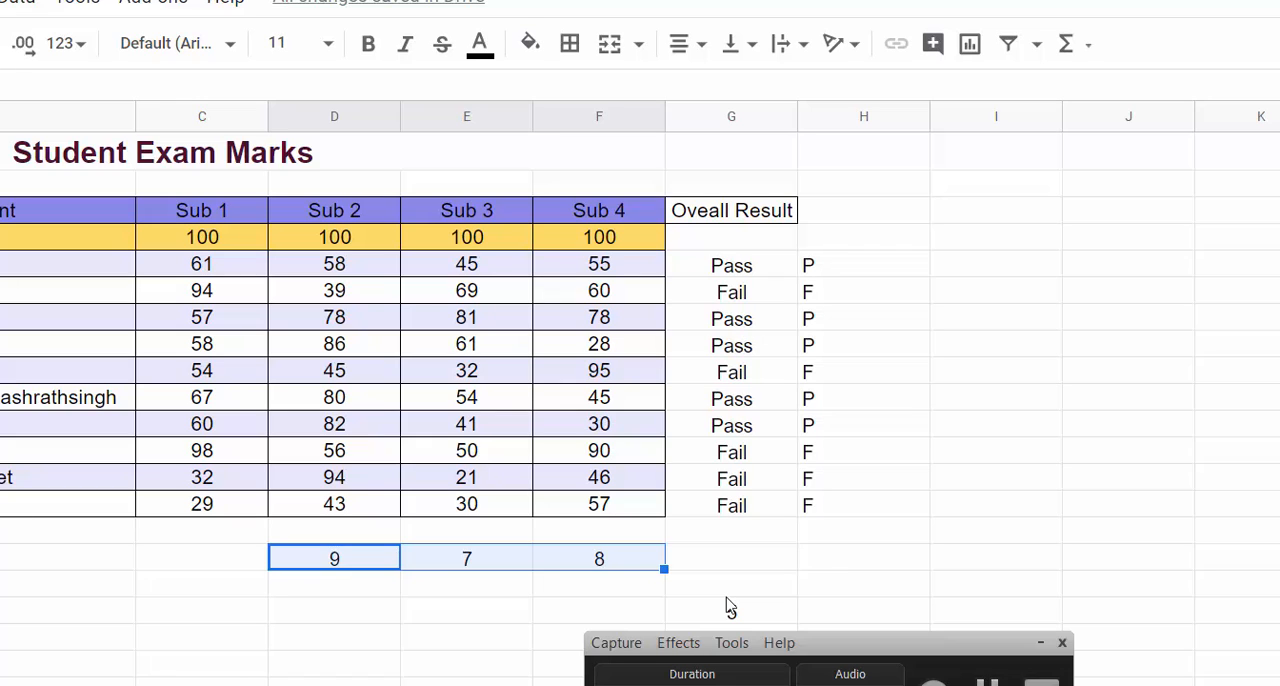
Step: Start a SUMIF formula in I7
left_click(976, 320)
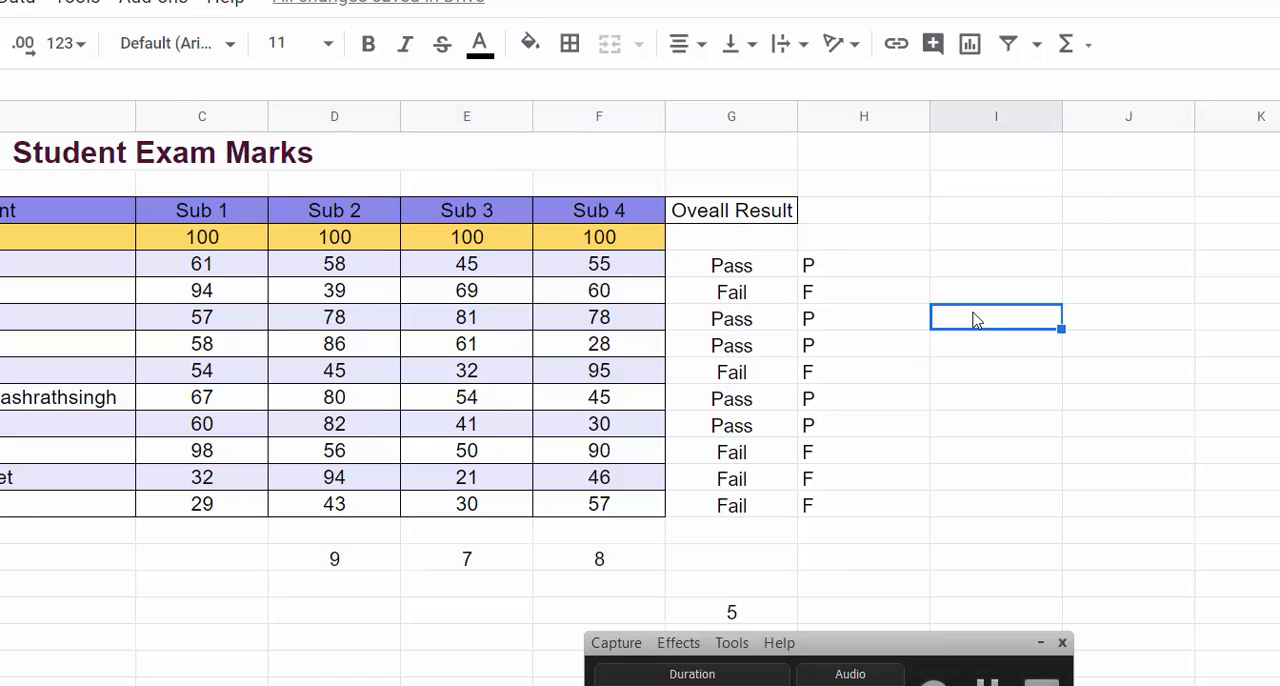
type("=sumif")
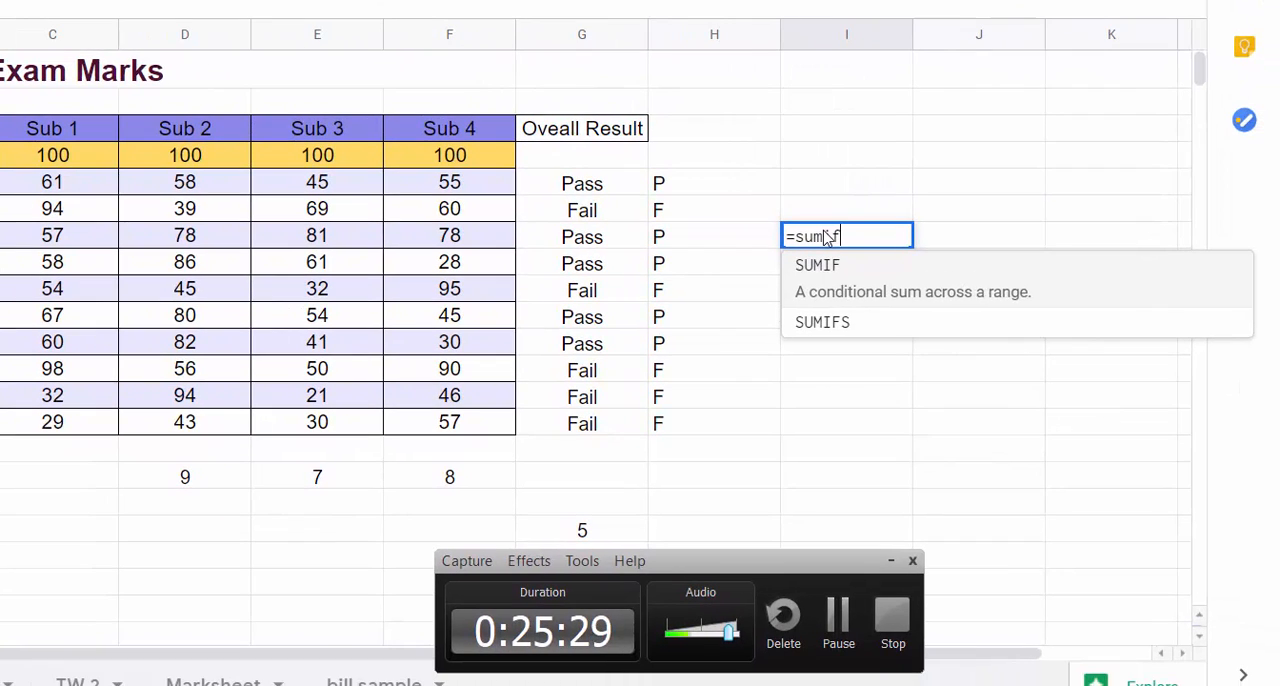
key("Tab")
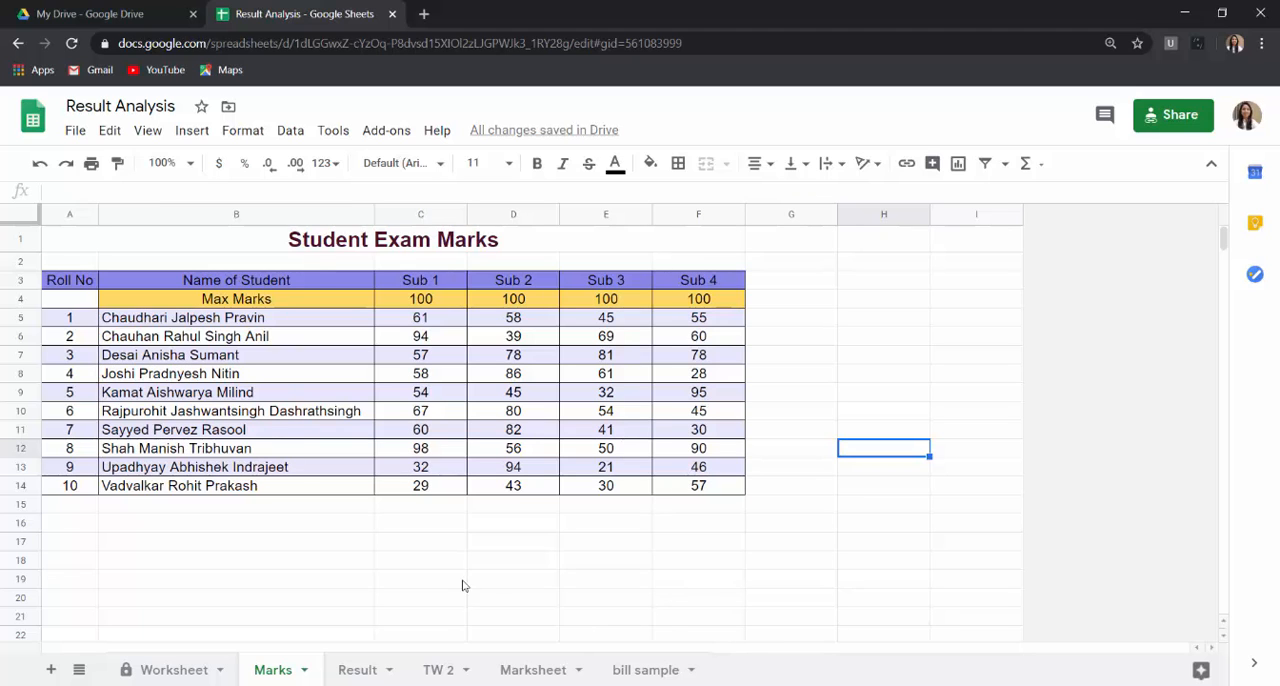
Step: Open the TW 2 sheet and review its Marks and Grades table and the empty Result Analysis table
left_click(435, 665)
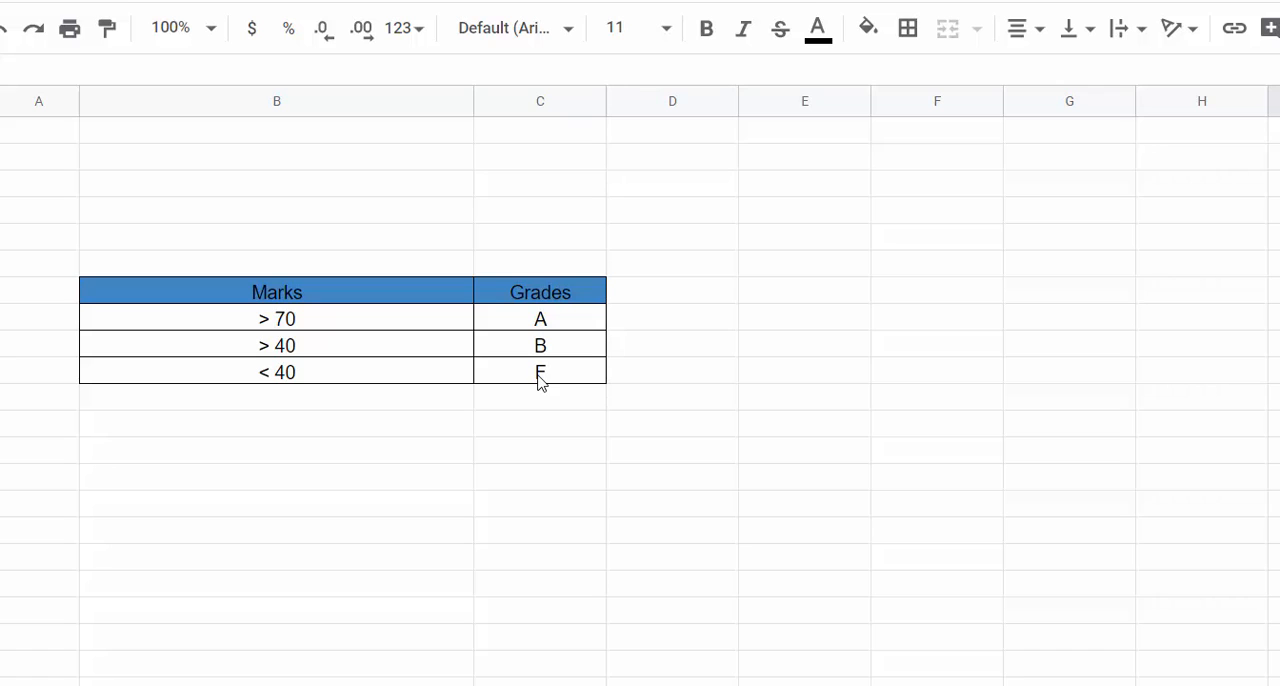
scroll(540, 383, "up", 10)
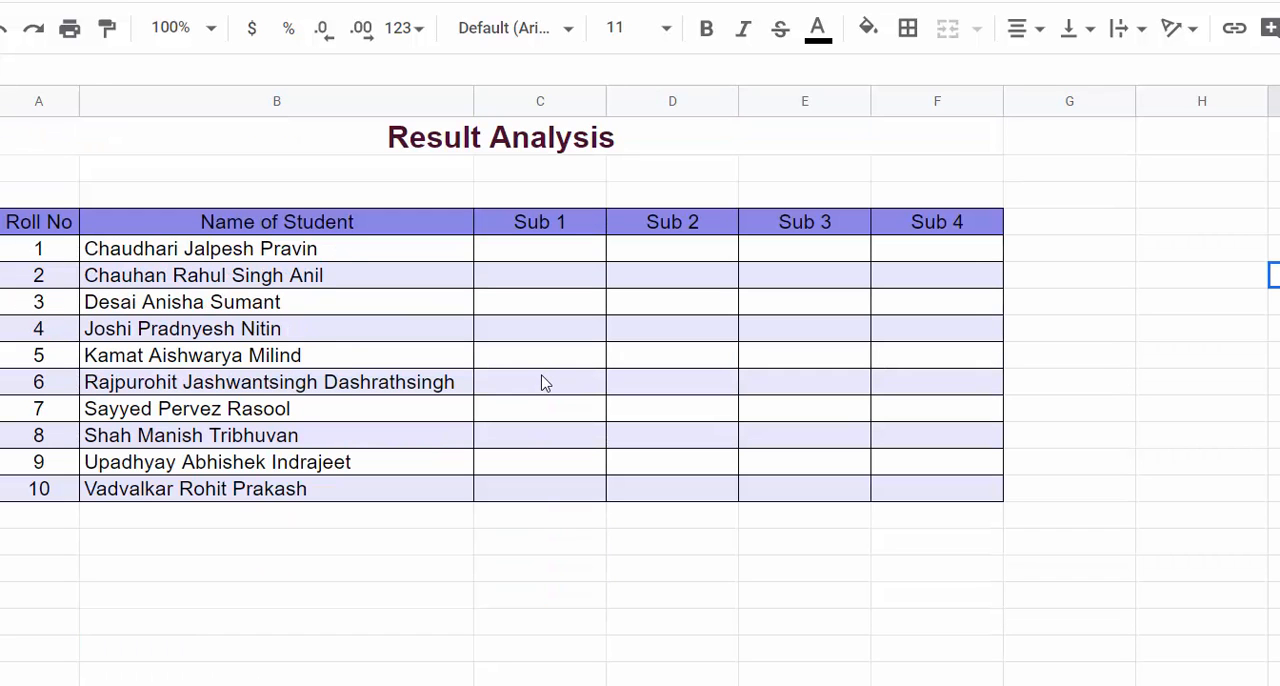
Step: Start an IFS formula in C5 of the Result sheet with Marks!C5 as the first condition's reference
left_click(489, 249)
type("=i")
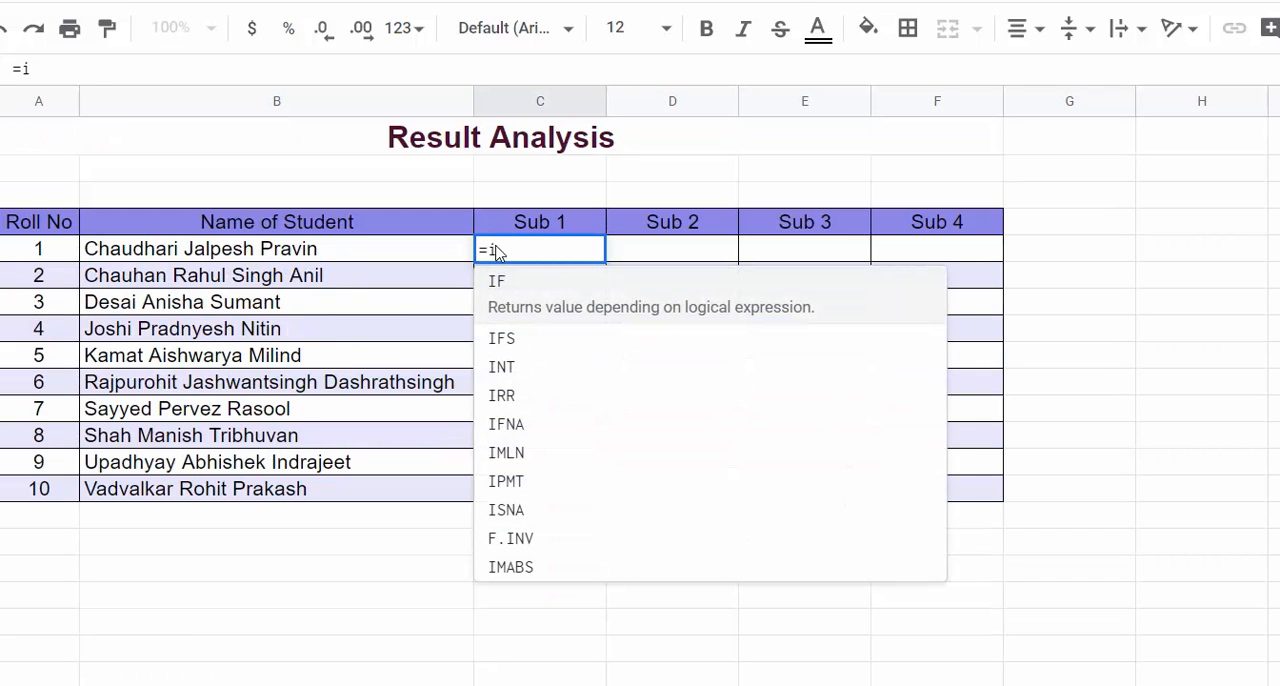
type("fs")
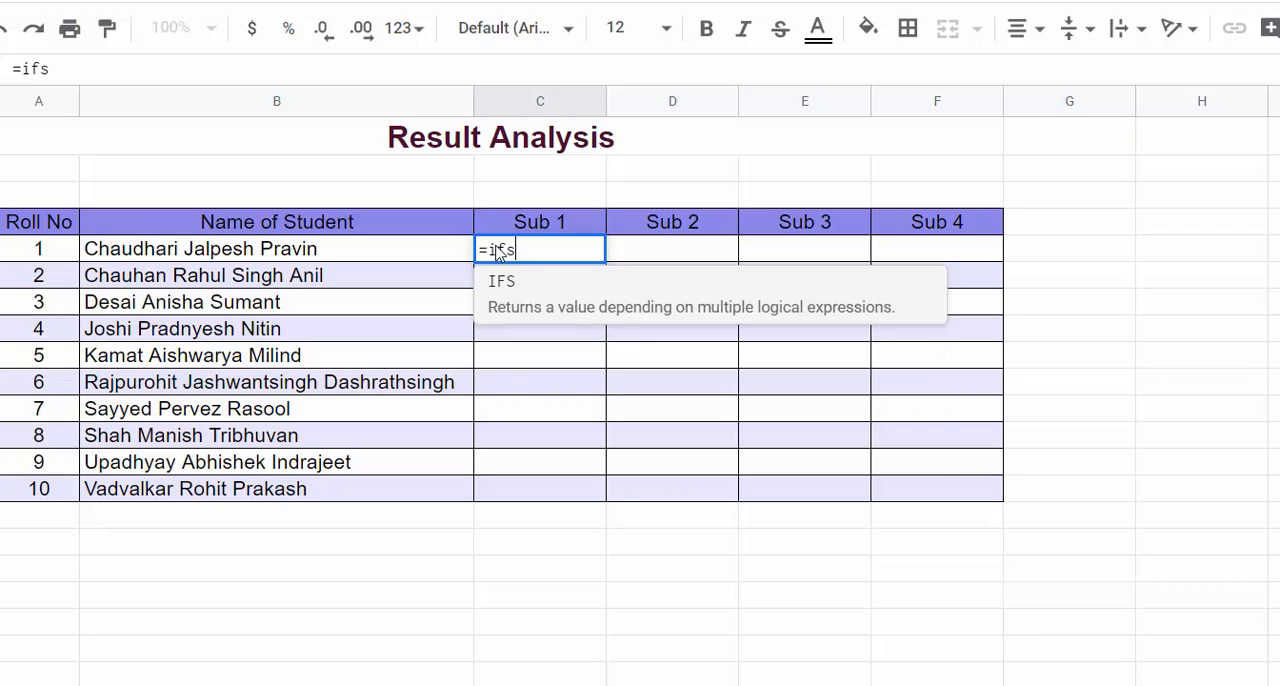
type("(")
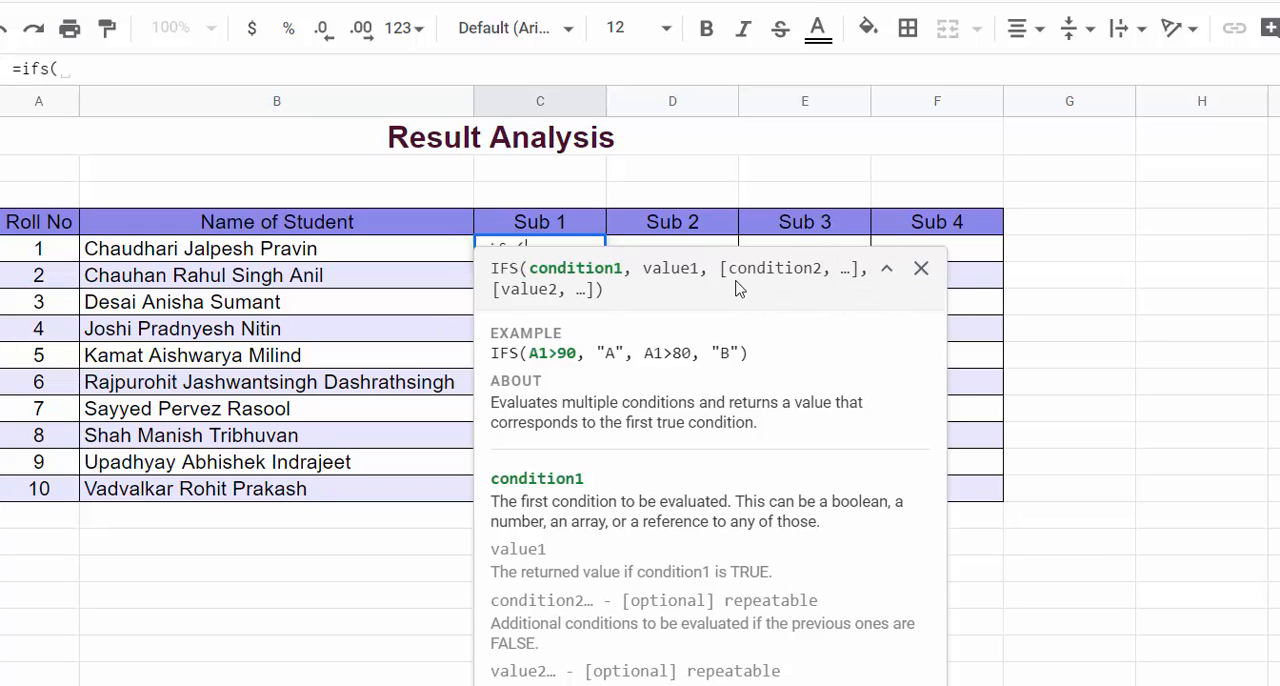
left_click(922, 272)
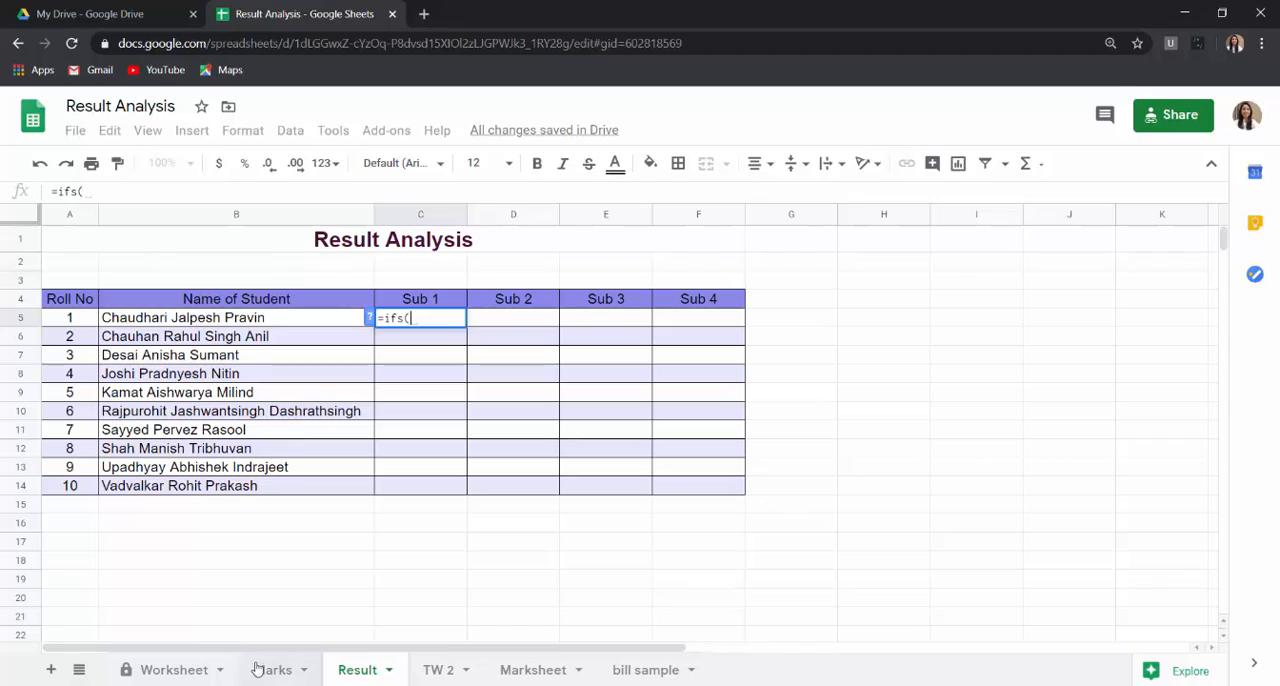
left_click(262, 675)
left_click(419, 400)
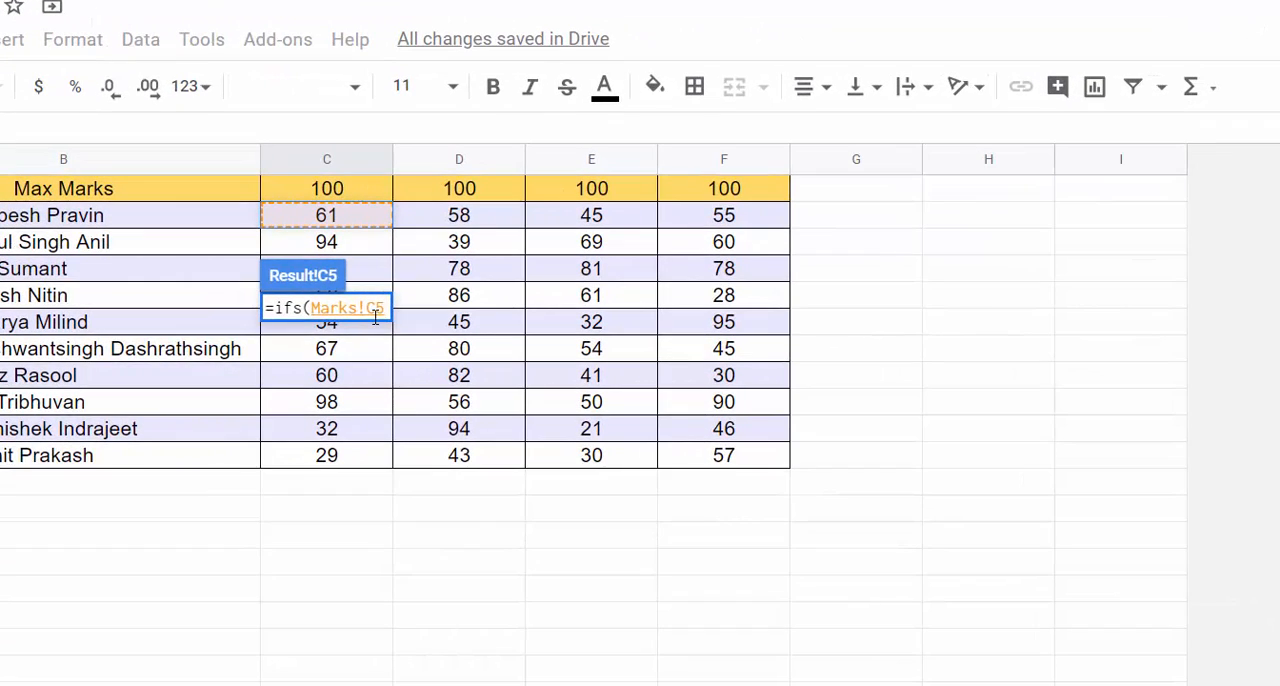
Step: Complete the first IFS condition as >=70 with "A" as its returned value
type(">")
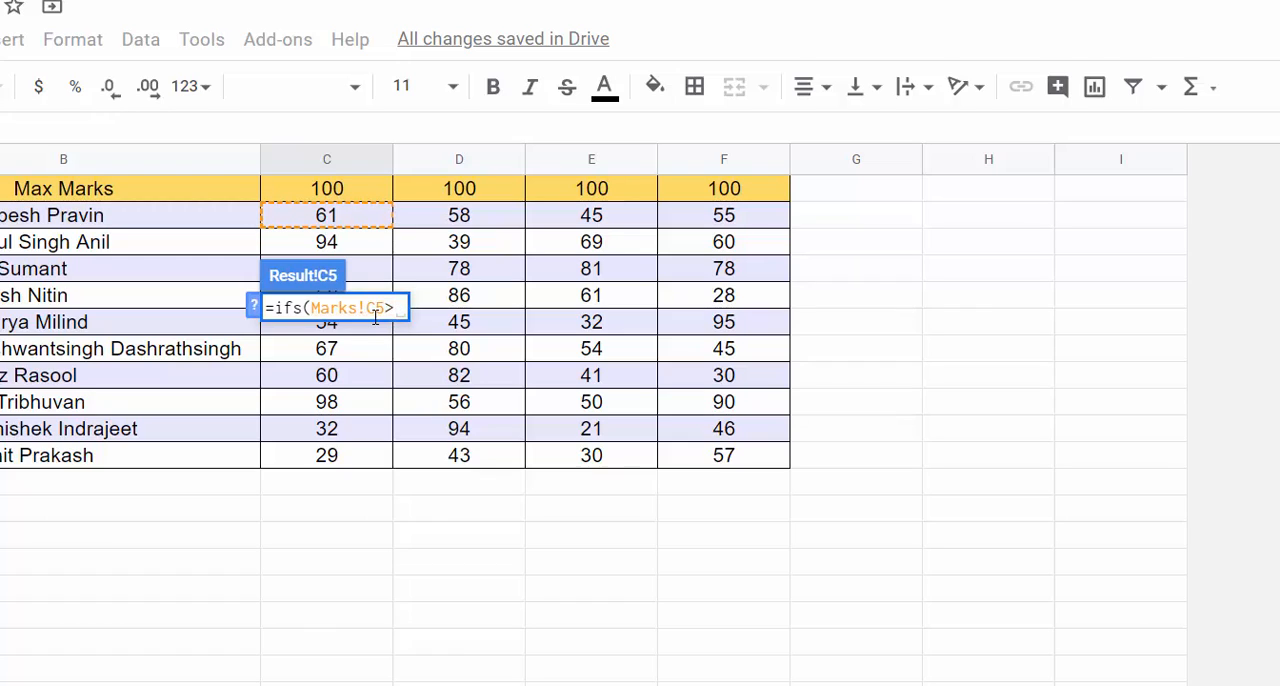
type("=7")
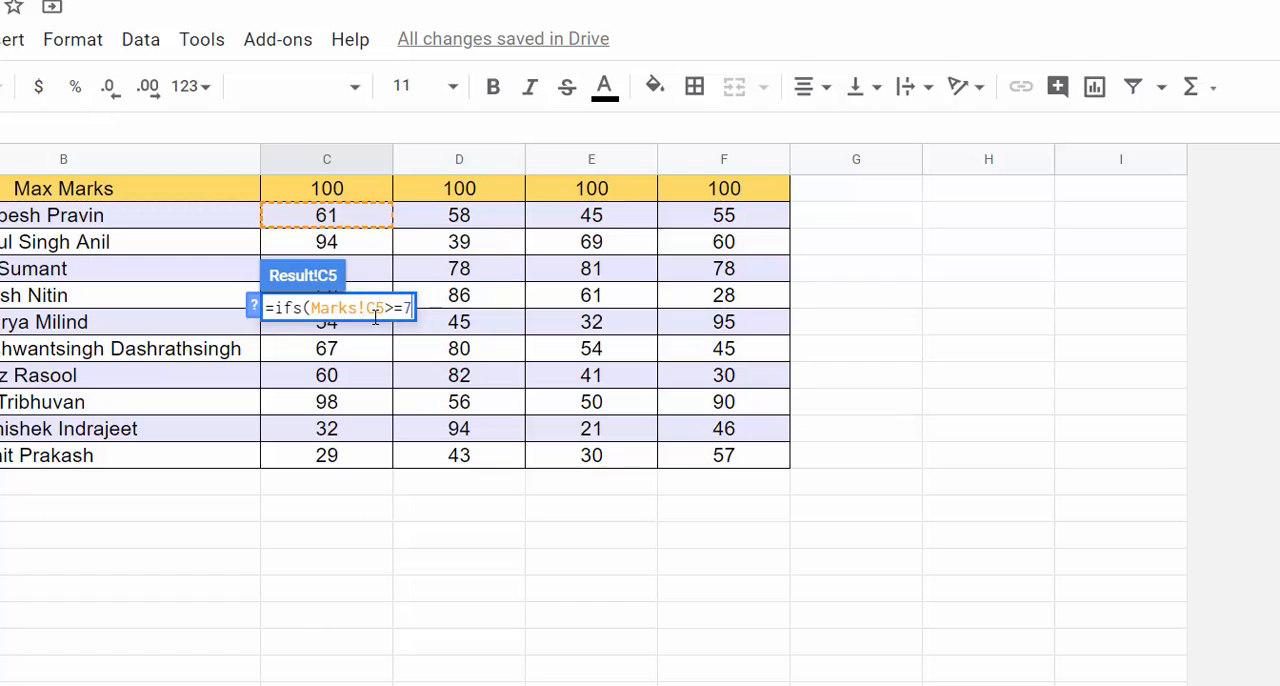
type("0,\"A")
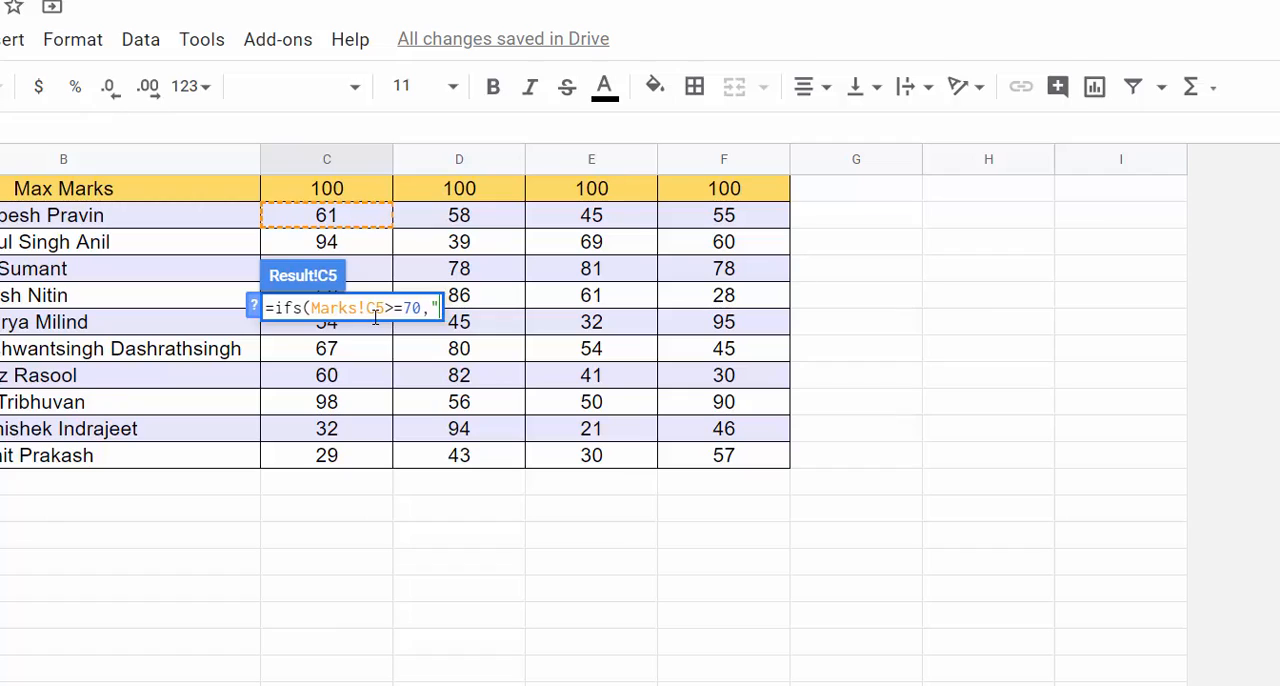
type("\",")
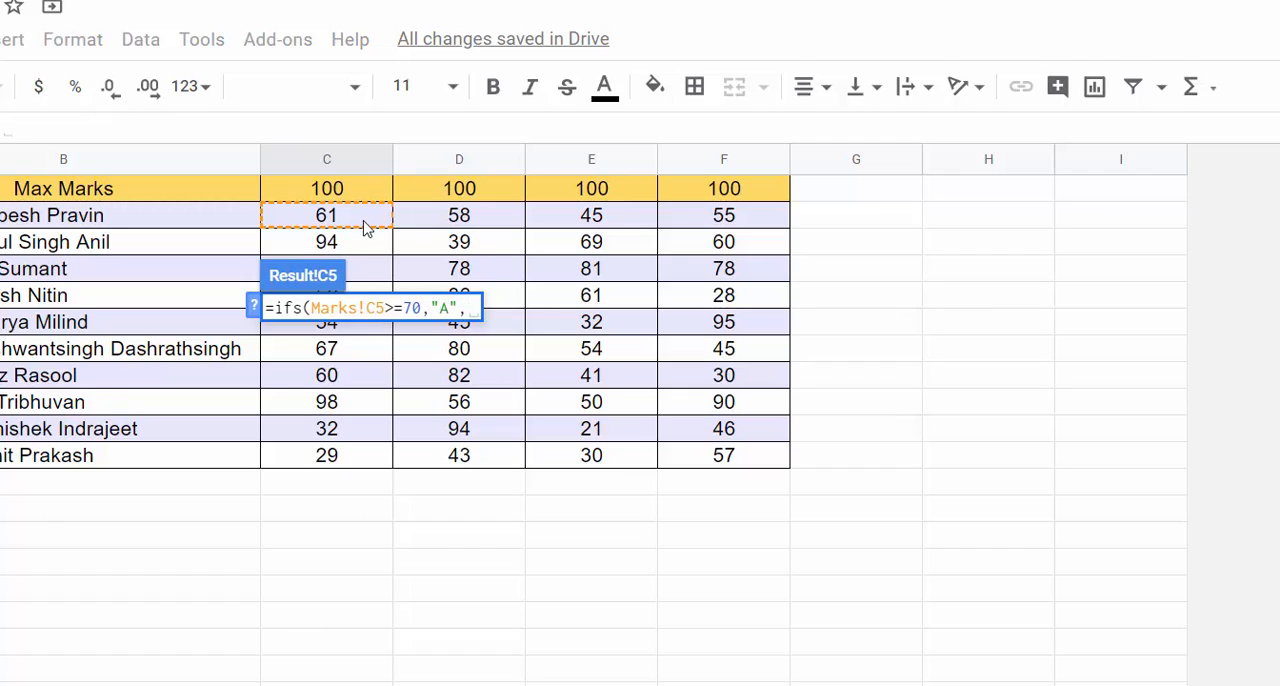
Step: Add the second IFS condition Marks!C5>=40 returning "B" and enter the formula
left_click(365, 228)
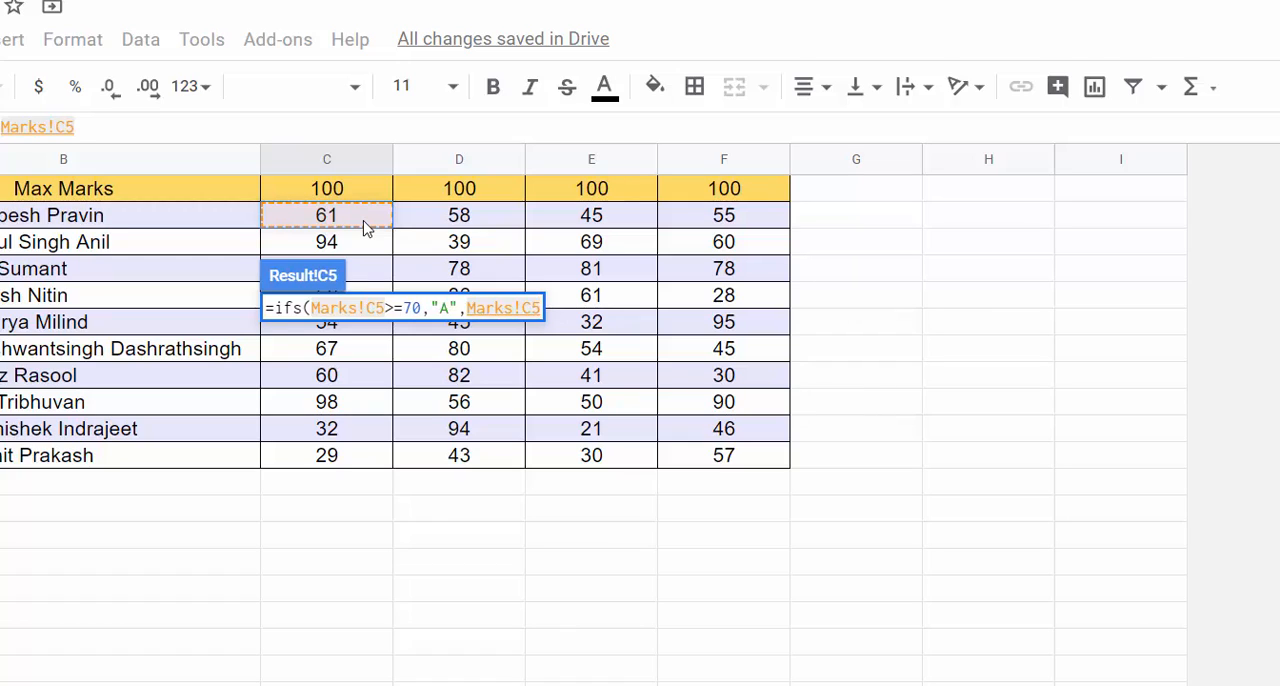
type(">=4")
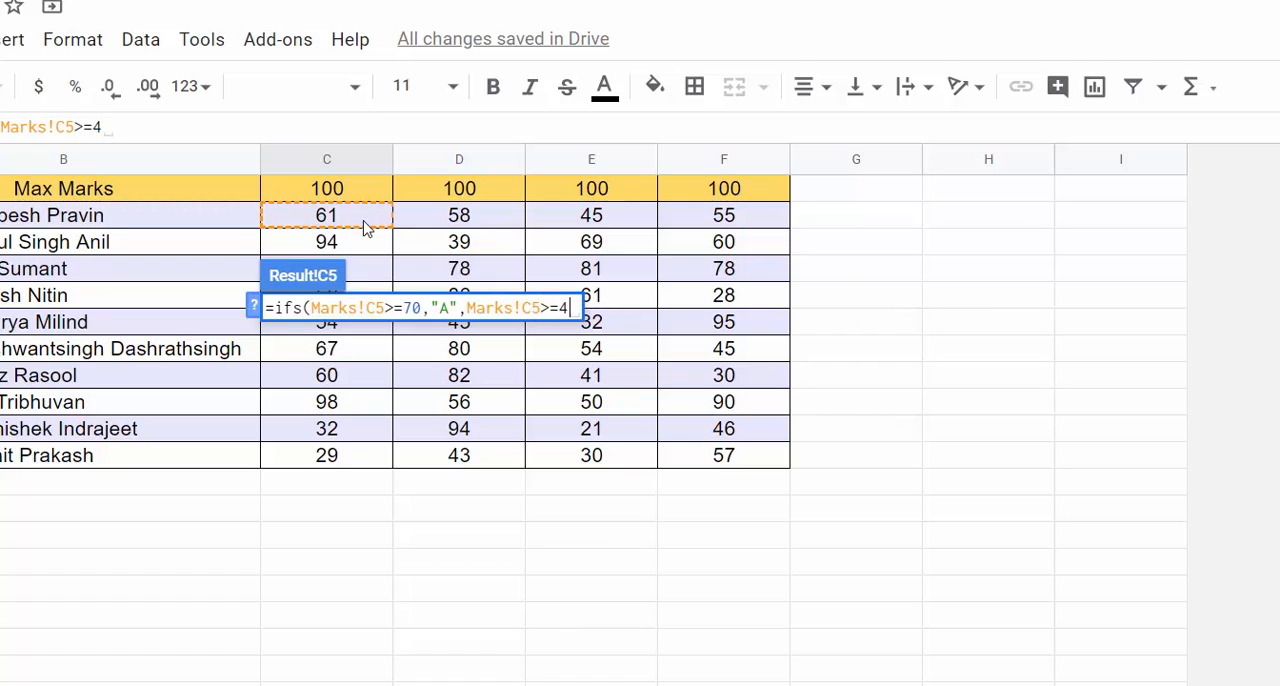
type("0,\"")
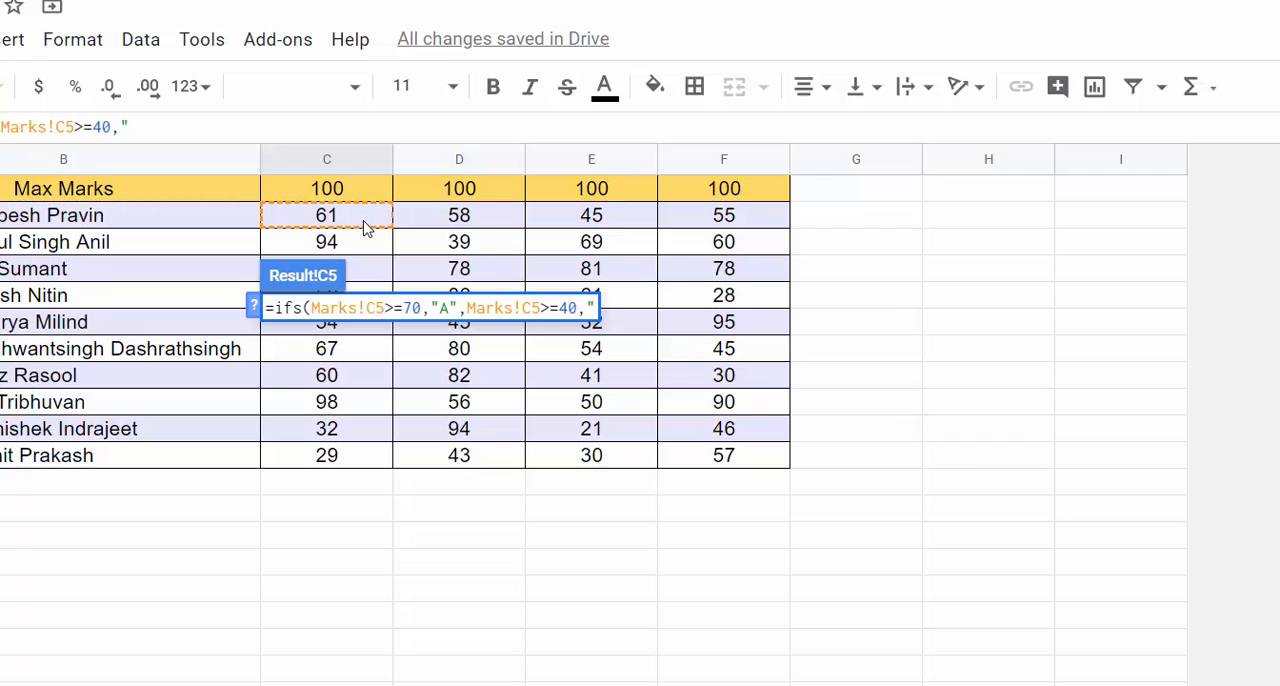
type("B\"")
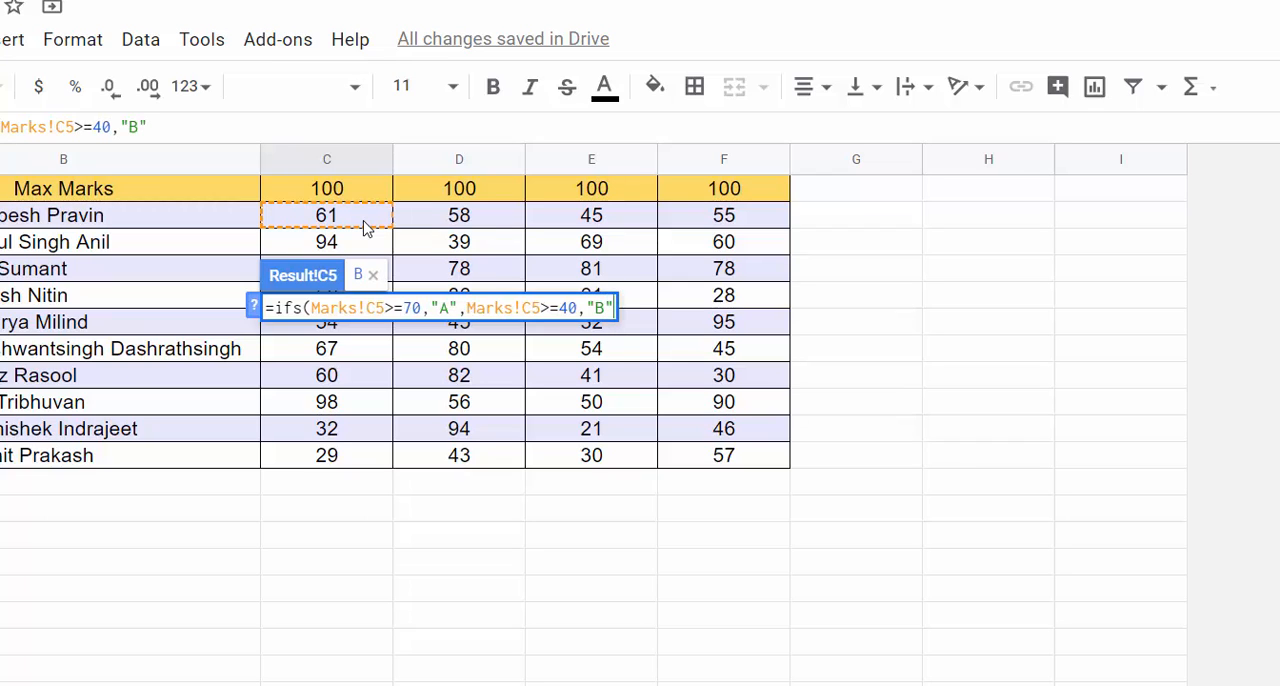
key("Return")
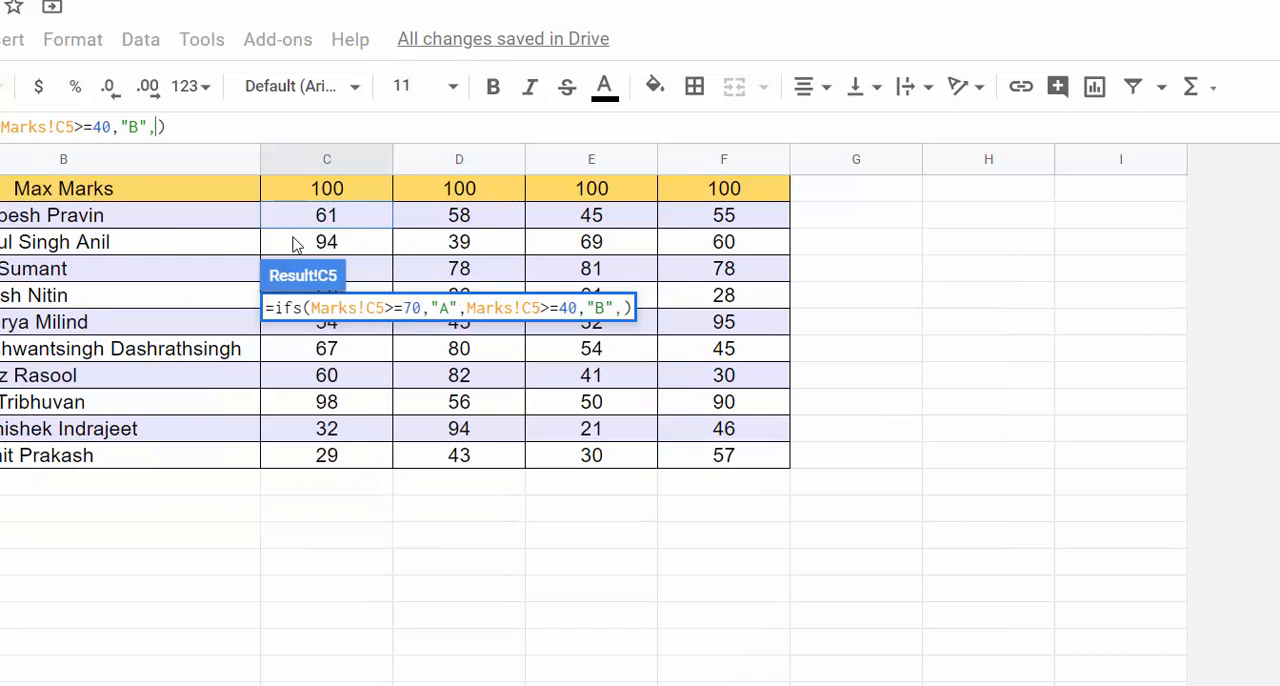
Step: Extend the C5 IFS formula with a third condition, Marks!C5<40 returning "F", and enter it
left_click(330, 218)
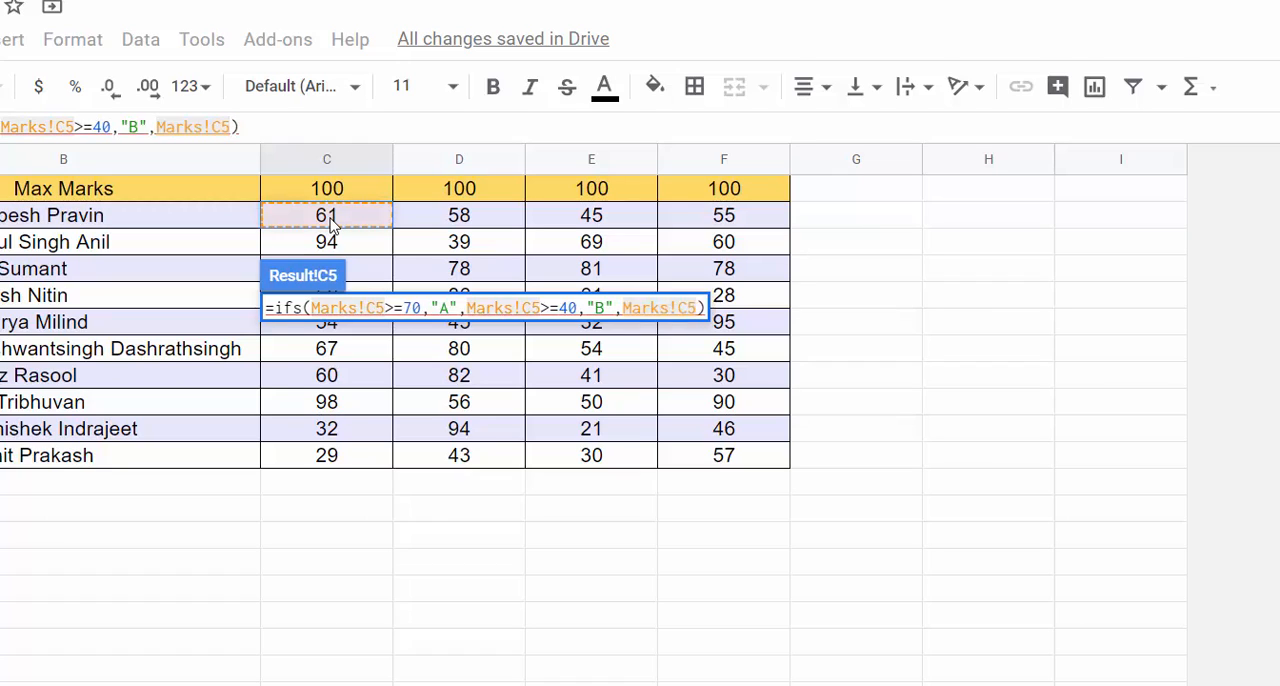
type("<40")
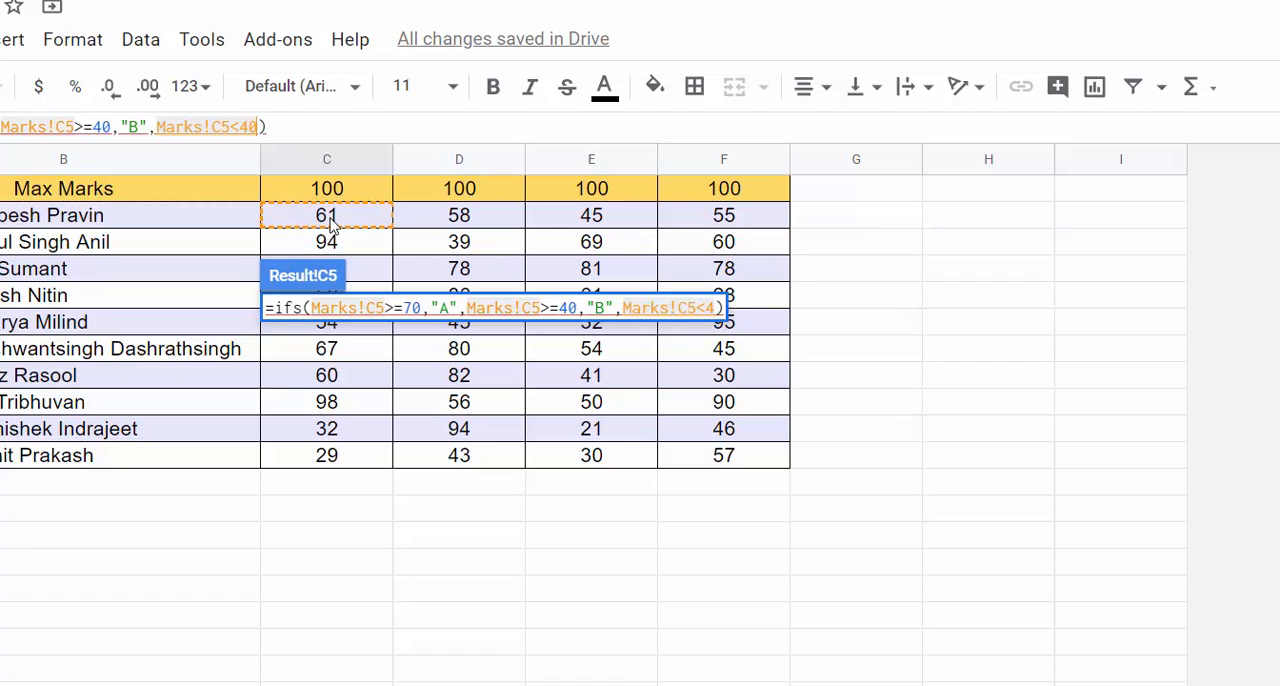
type(",\"f")
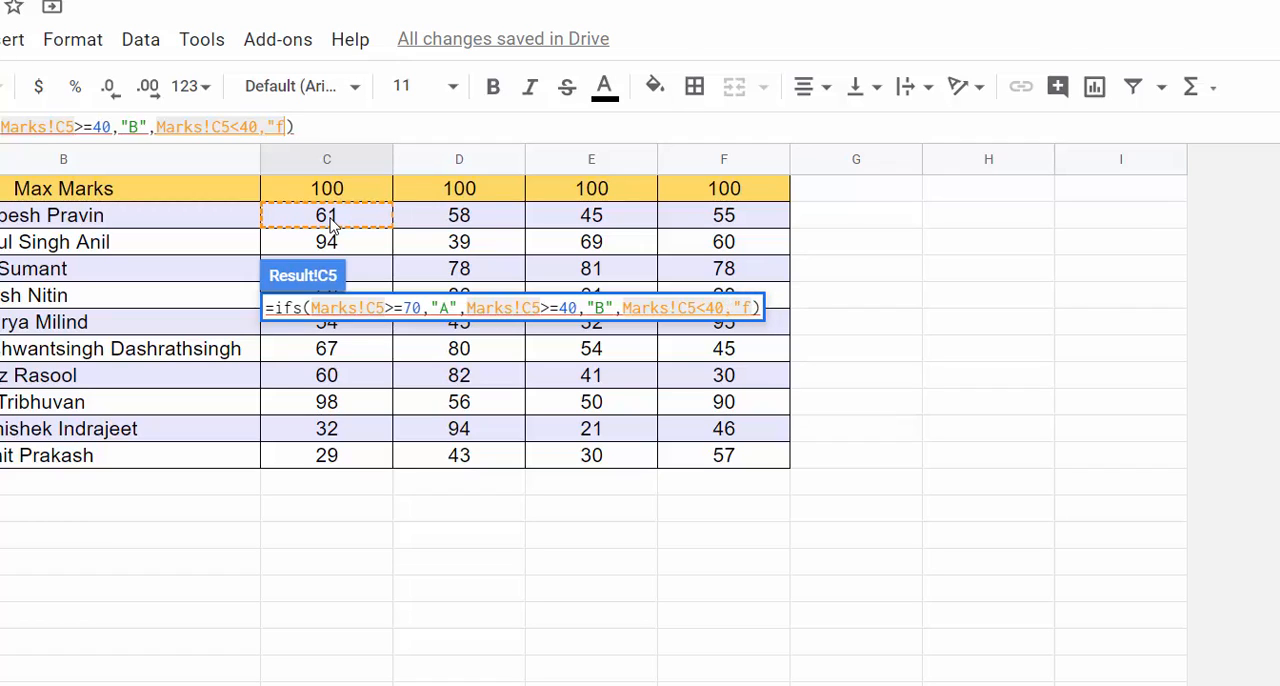
key("BackSpace")
type("F\")")
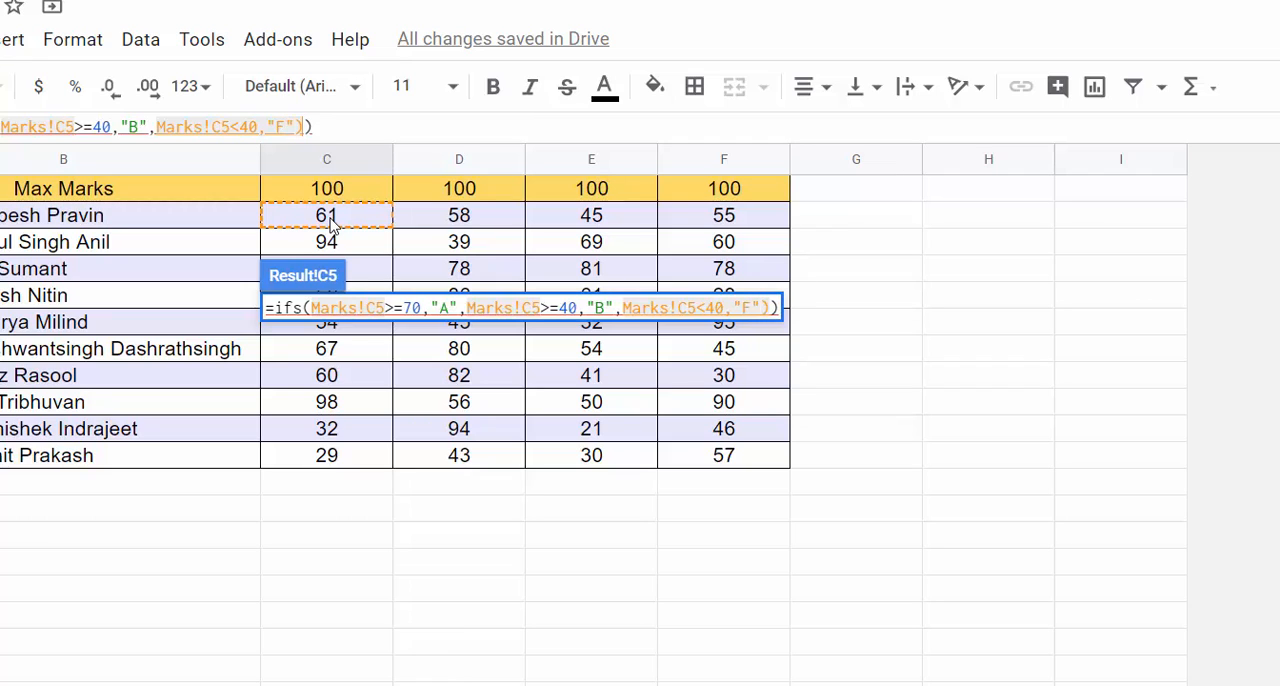
key("BackSpace")
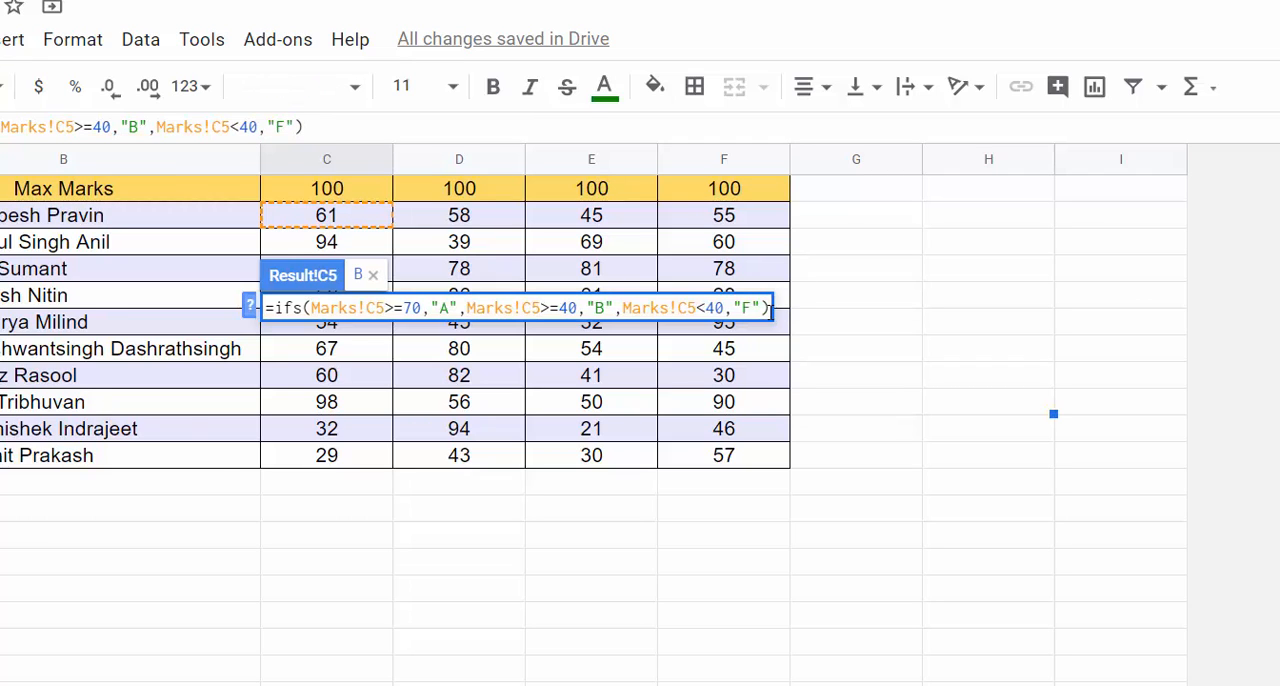
key("Return")
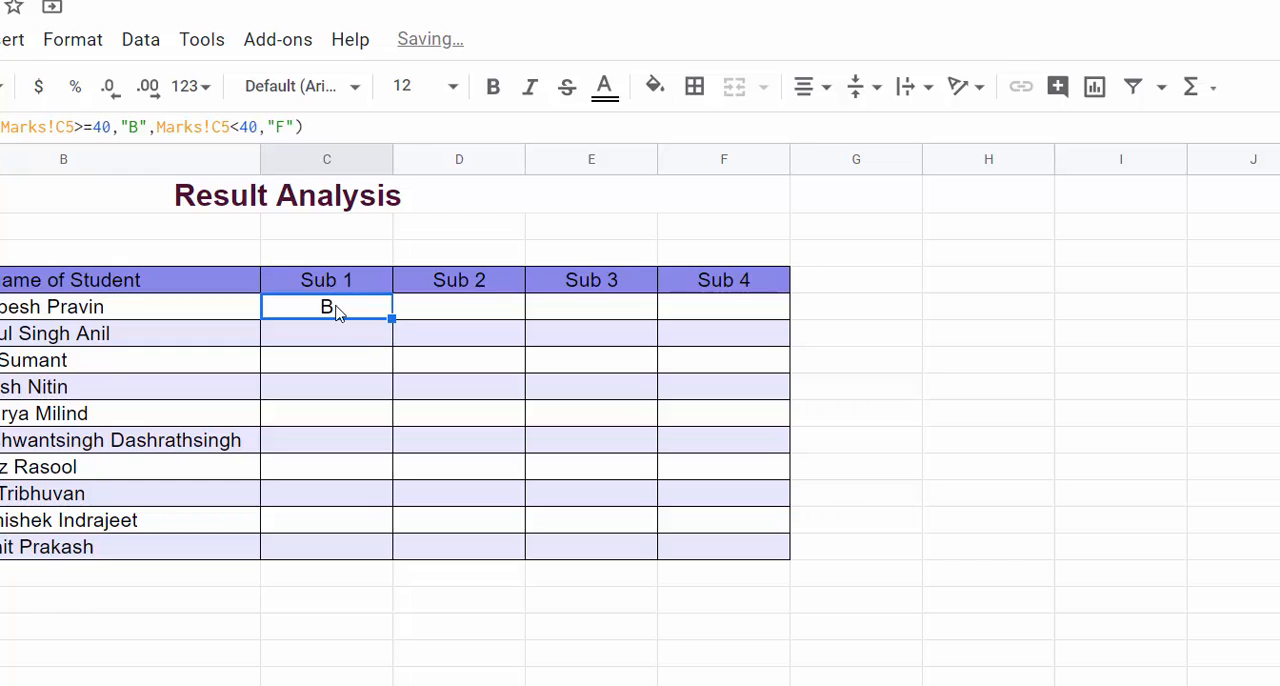
Step: Fill the C5 grade formula down for all ten students and across to Sub 4 in the Result Analysis table
left_click(270, 685)
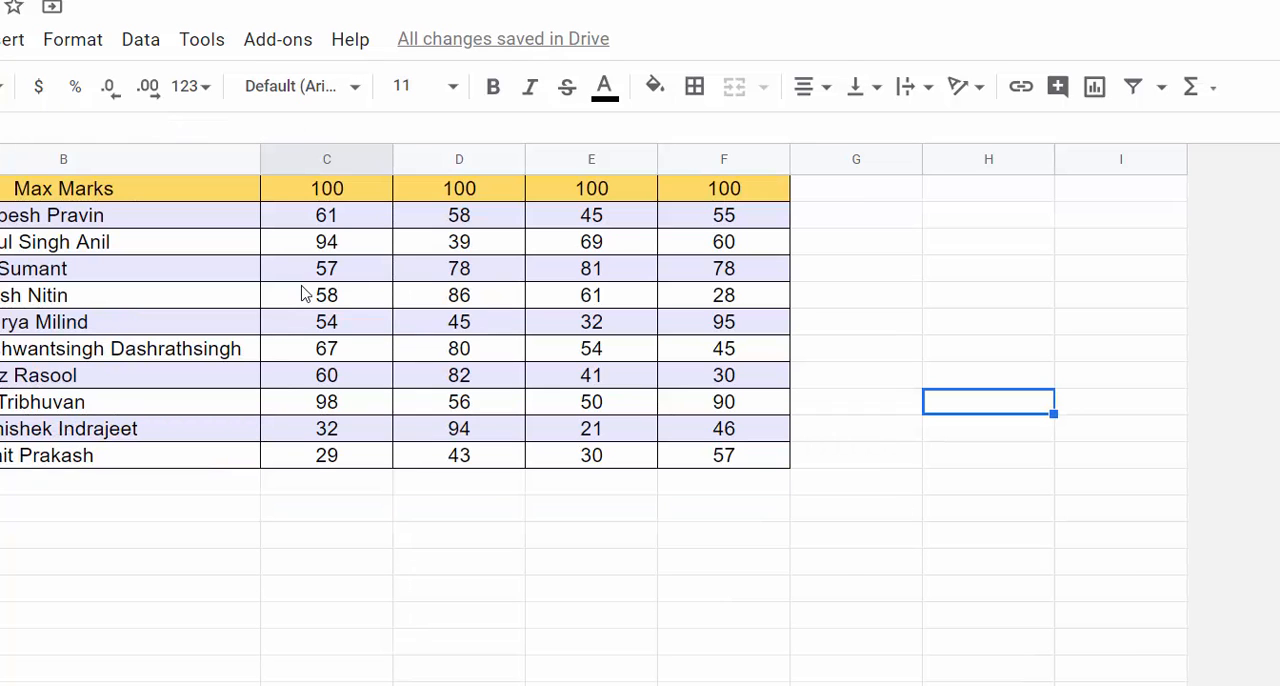
left_click(310, 685)
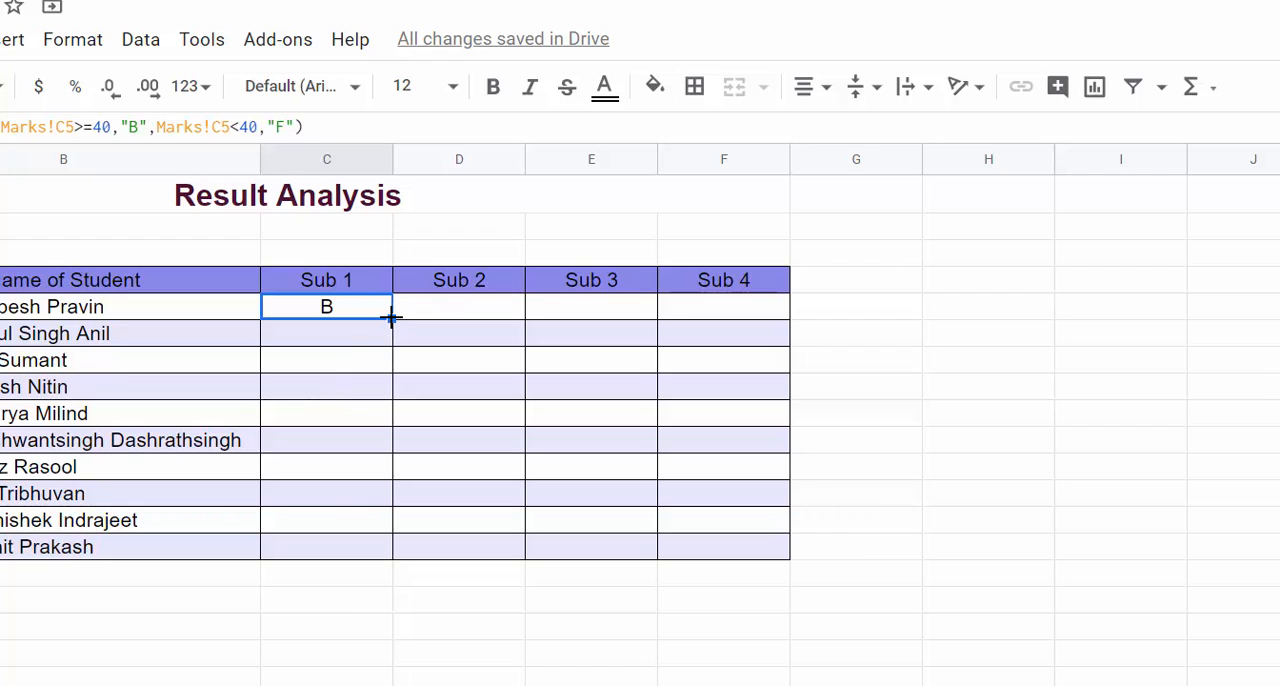
double_click(391, 317)
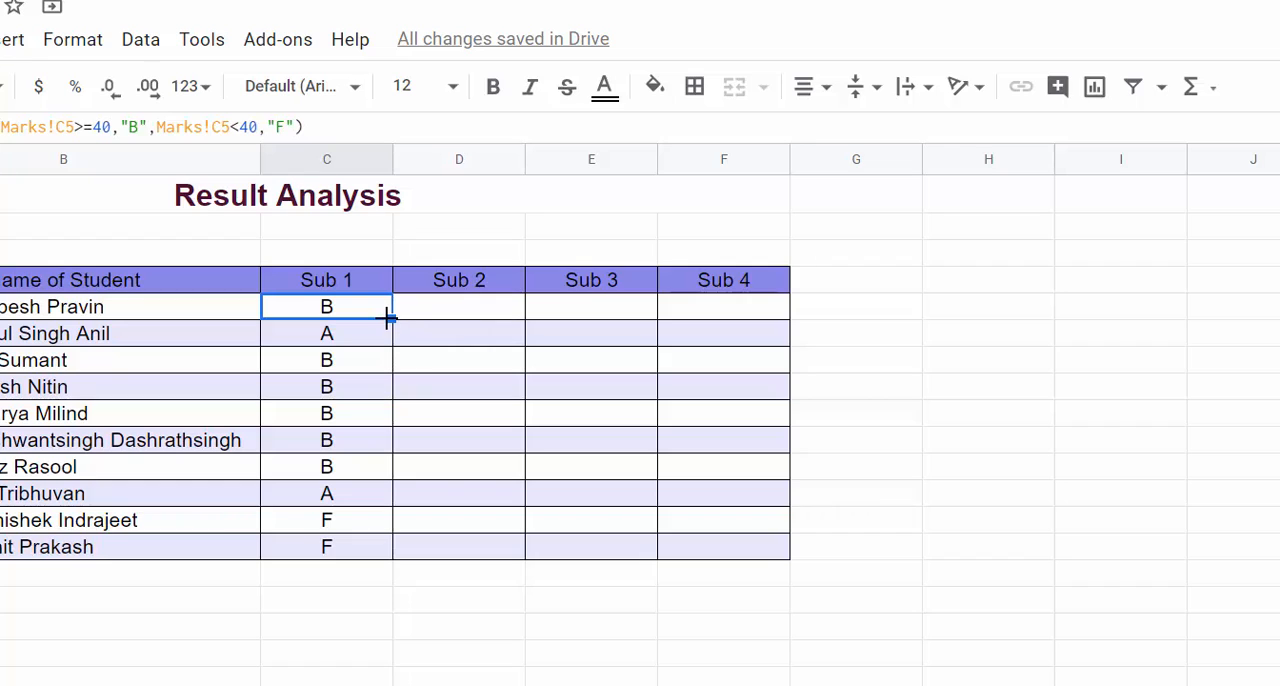
left_click_drag(391, 317, 787, 318)
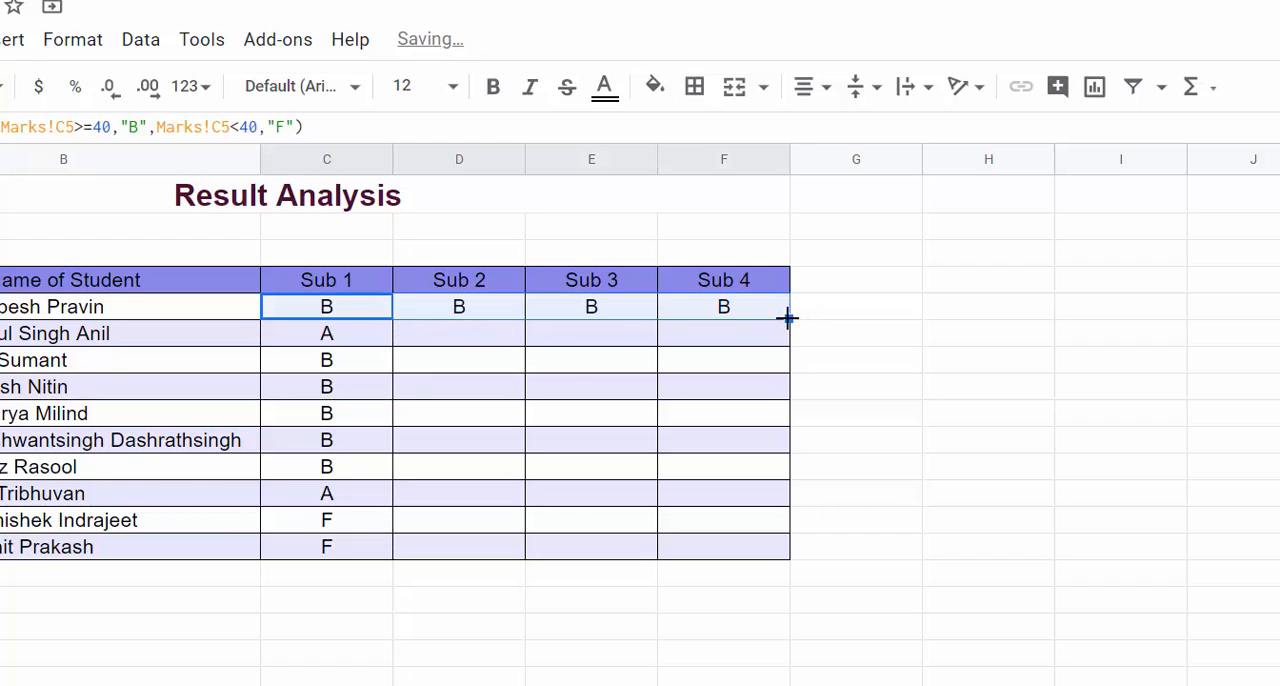
double_click(787, 318)
left_click(883, 391)
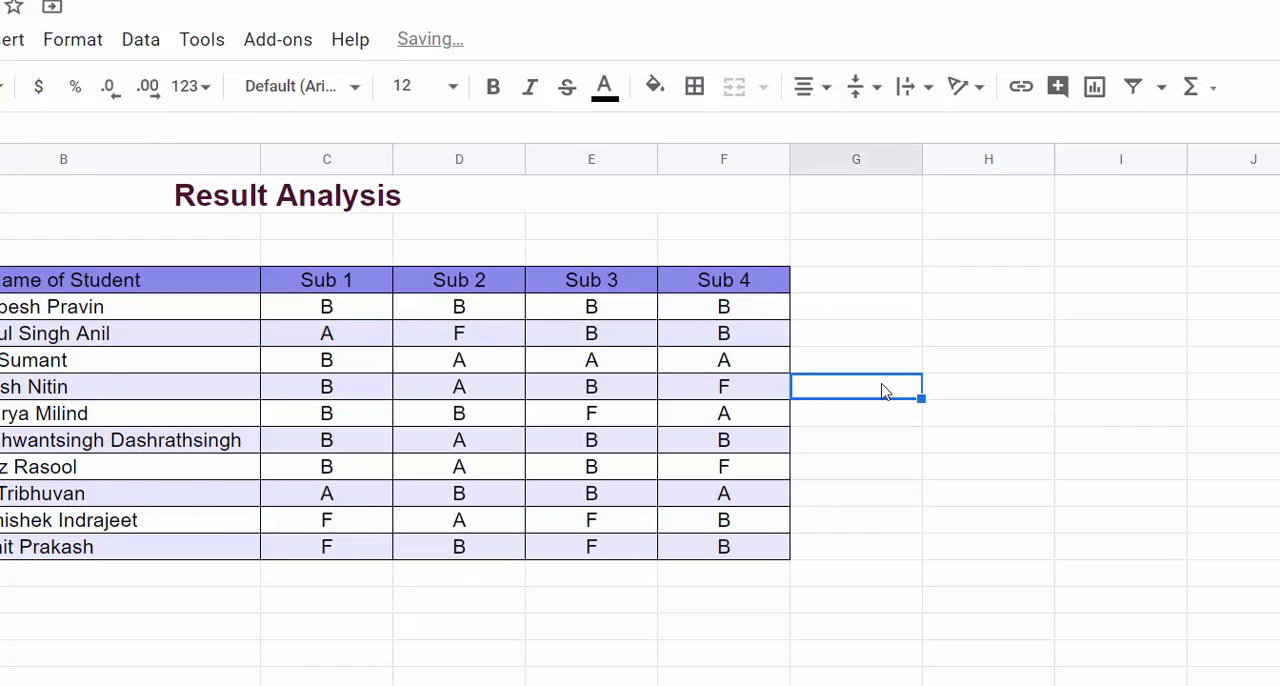
Step: Compare the Sub 1 grades in C6 and C13 of the Result sheet with the matching marks on the Marks sheet
left_click(341, 341)
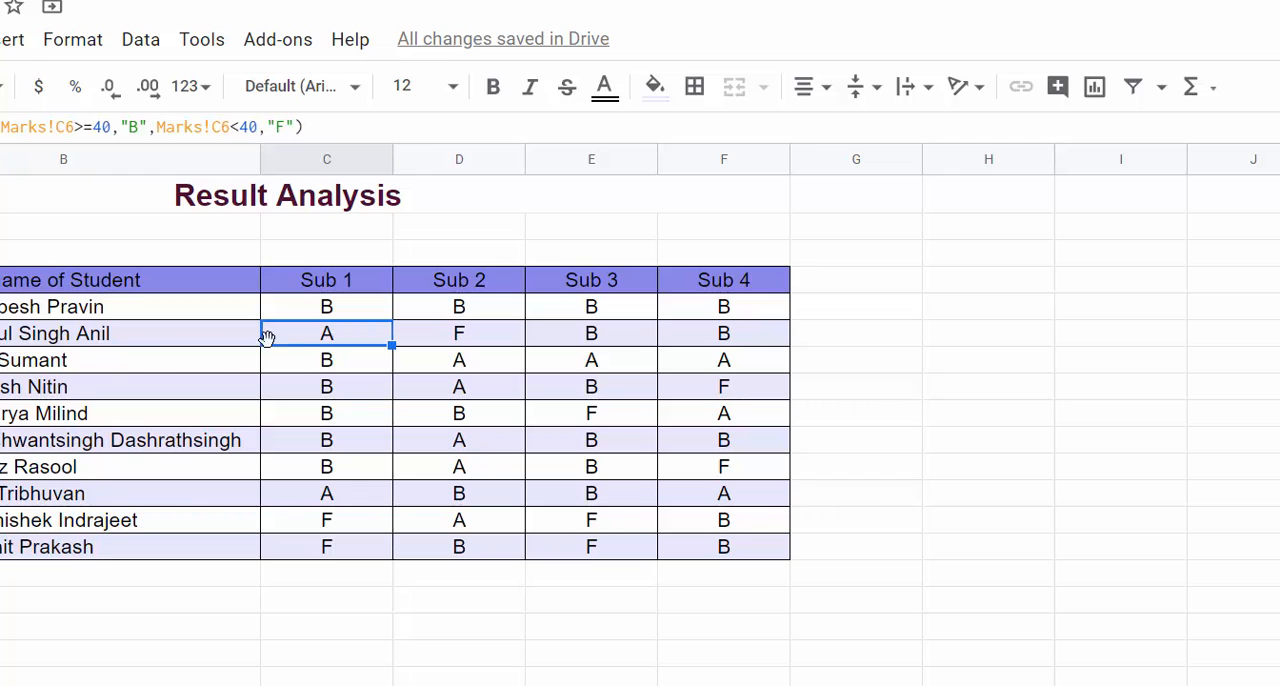
key("ctrl+shift+Page_Up")
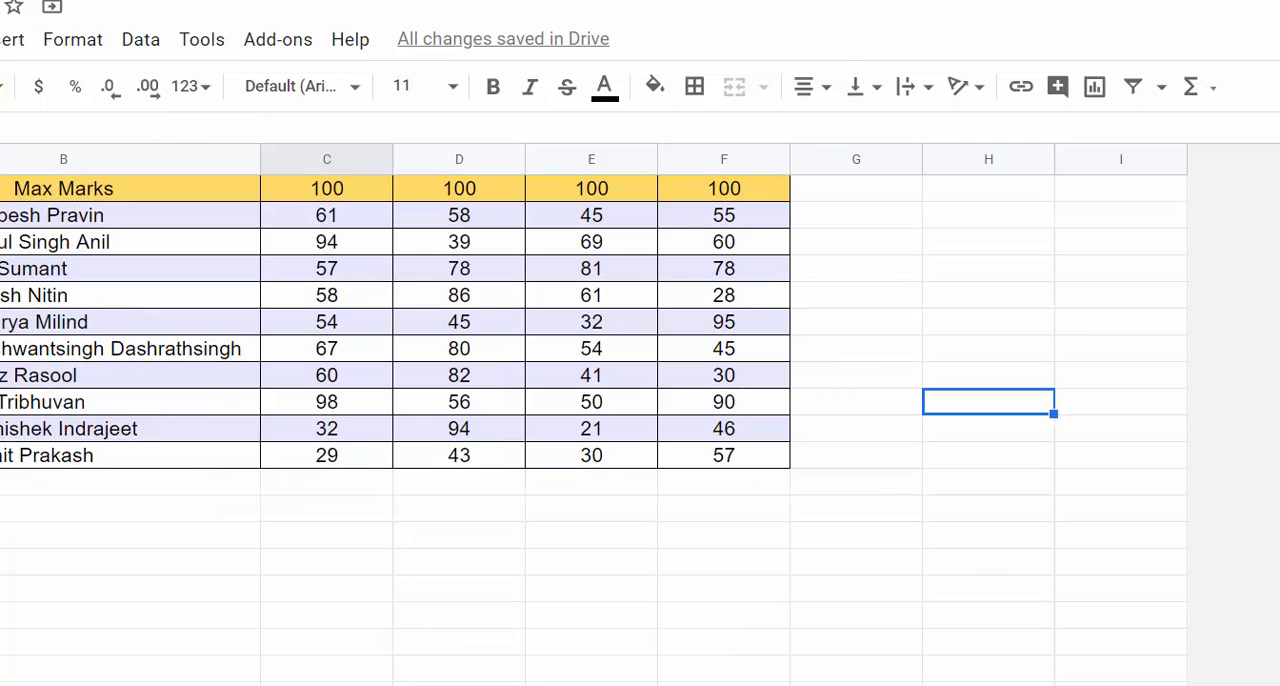
scroll(331, 272, "up", 2)
left_click(330, 340)
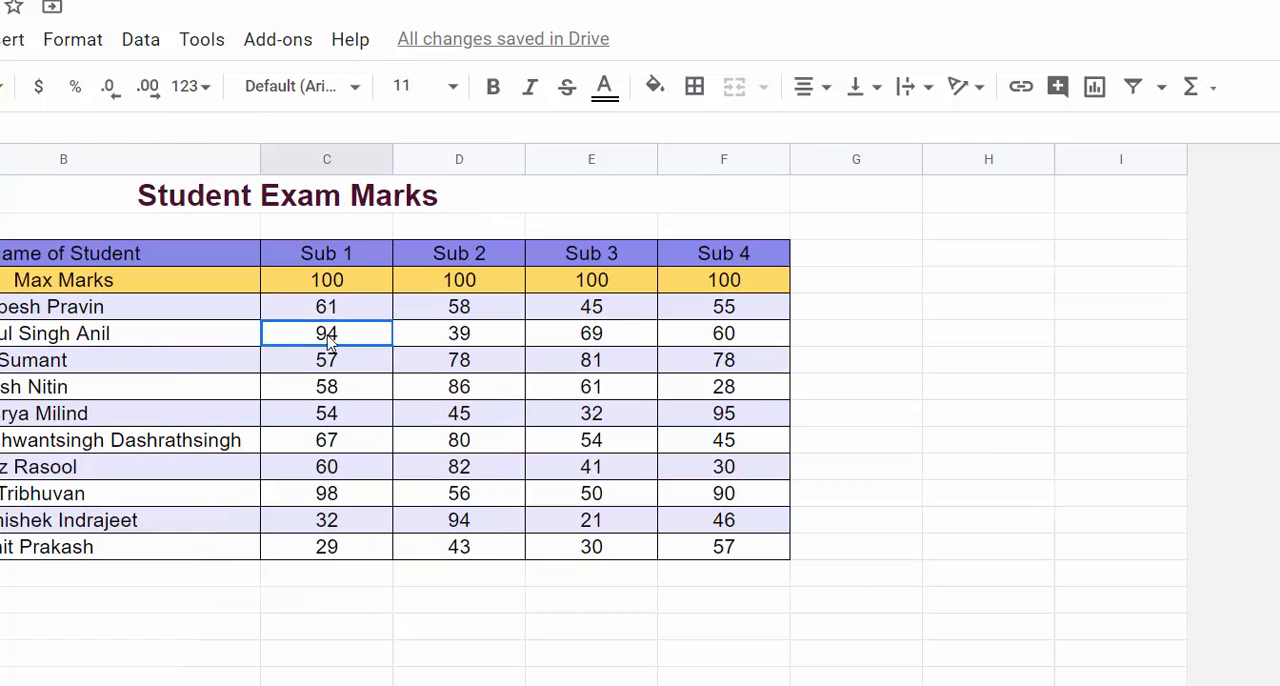
key("ctrl+shift+Page_Down")
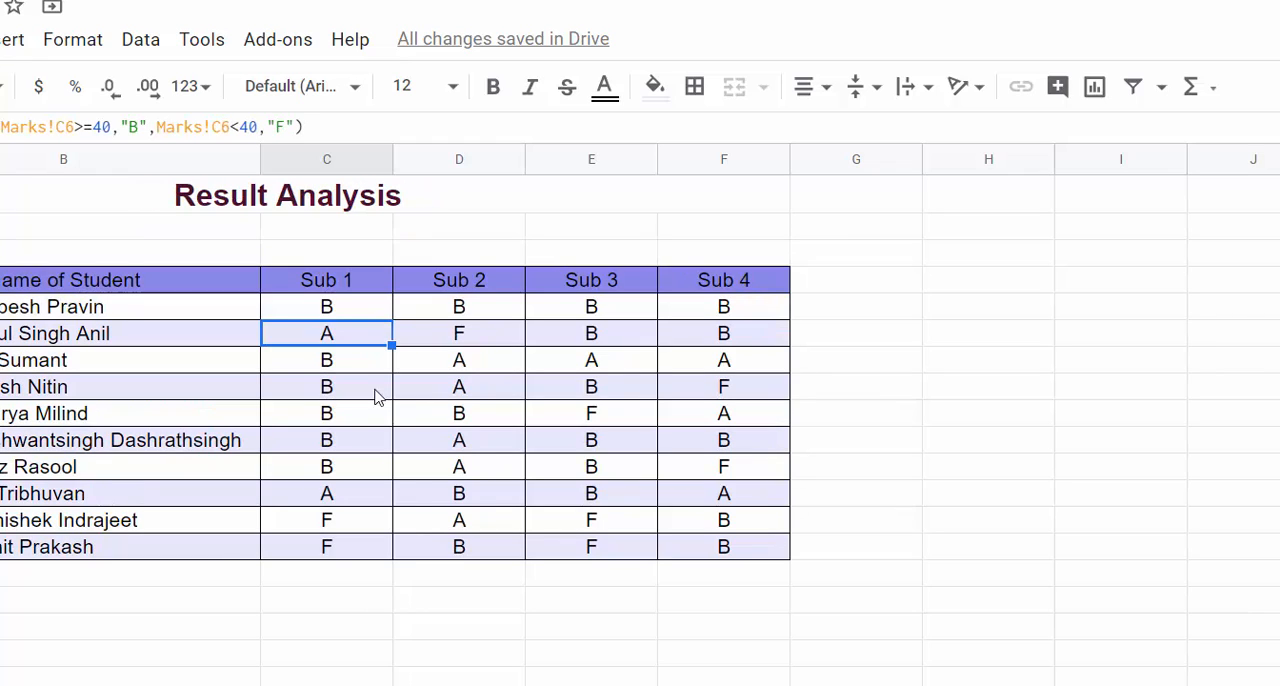
left_click(345, 524)
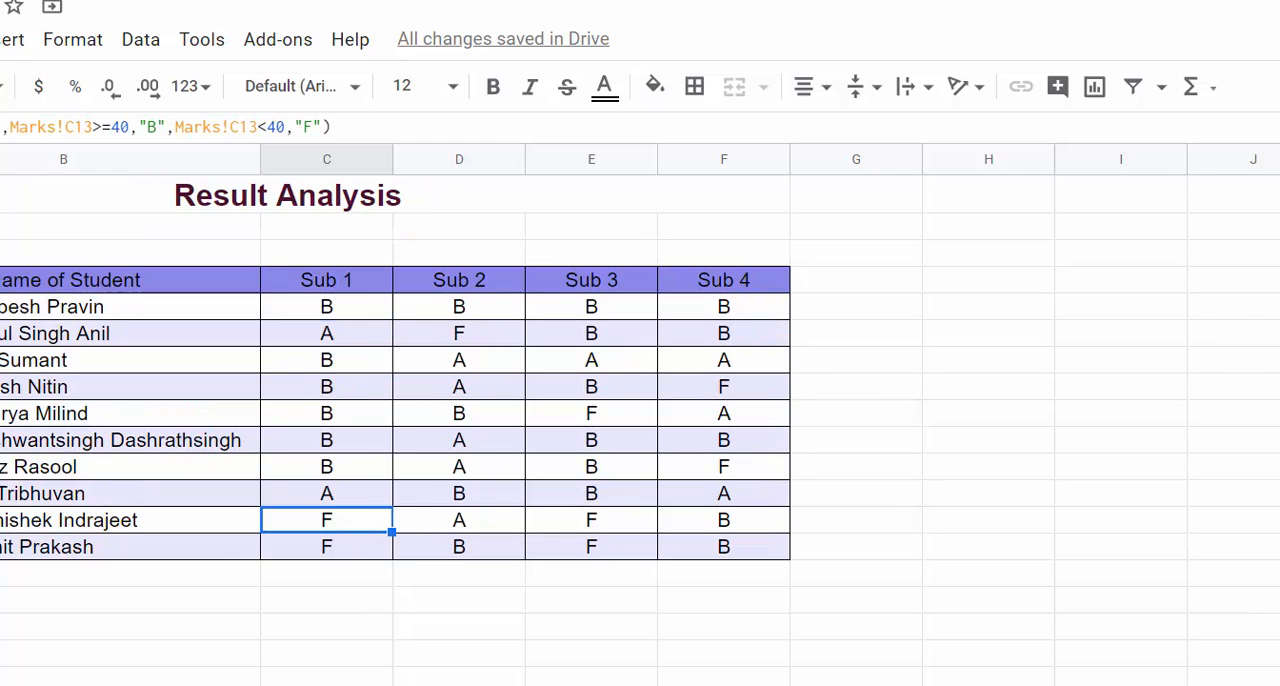
key("ctrl+shift+Page_Up")
left_click(373, 528)
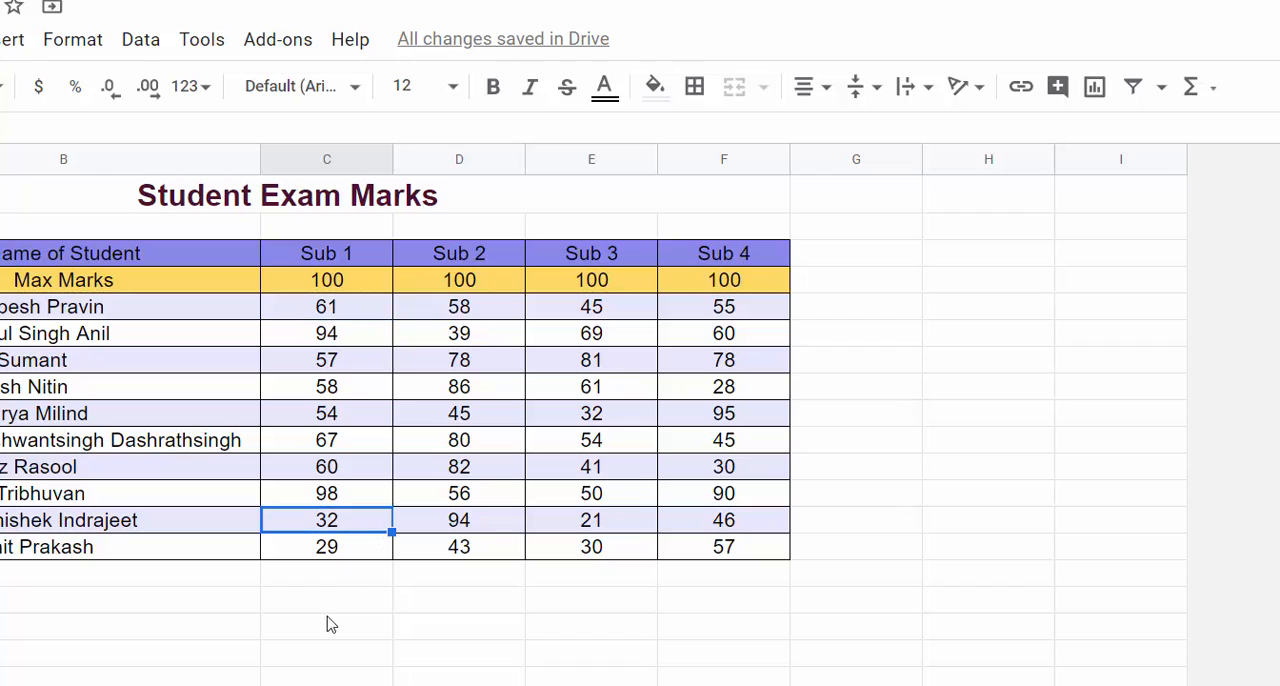
key("ctrl+shift+Page_Down")
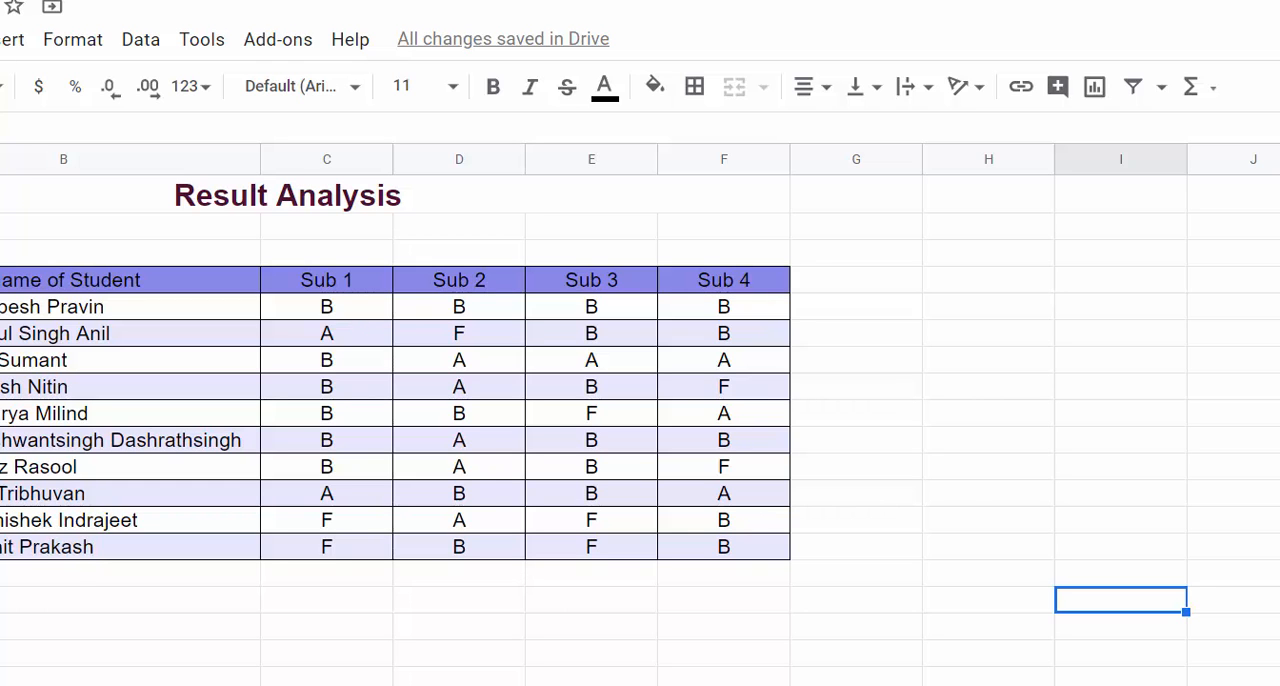
Step: Transpose the Marks and Grades table into cell E38 of the Result sheet with the formula =TRANSPOSE(B38:C41)
scroll(640, 430, "down", 5)
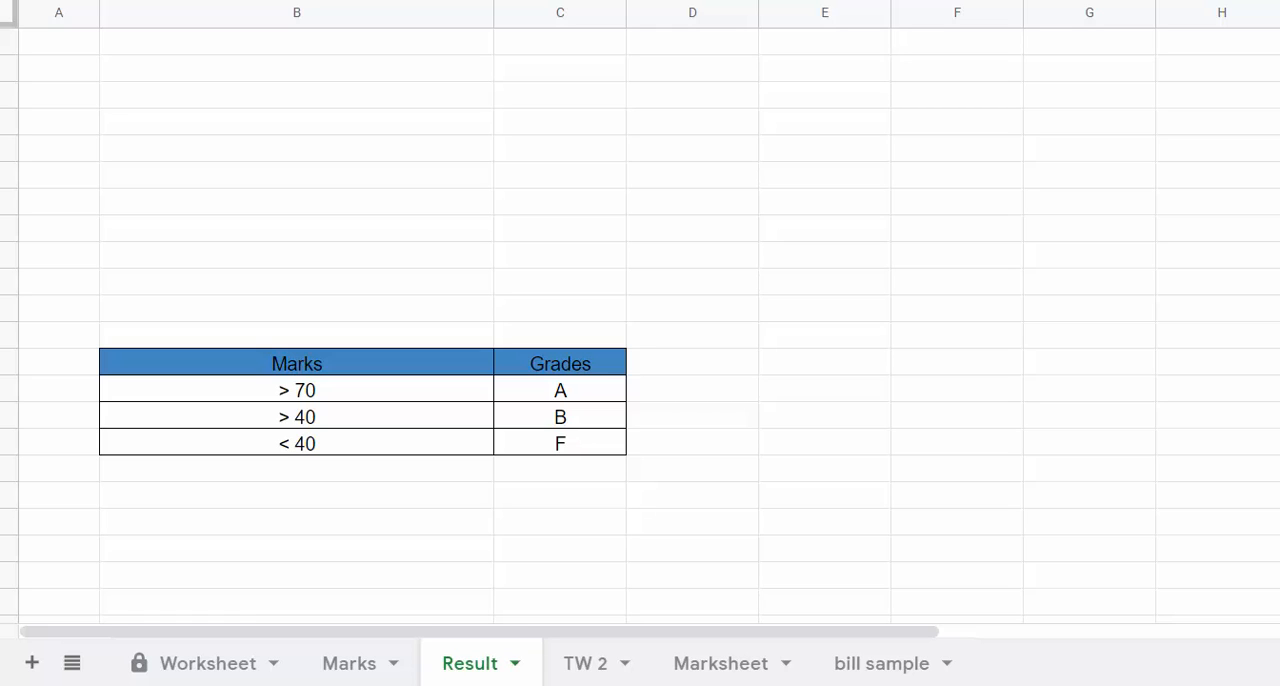
left_click(853, 363)
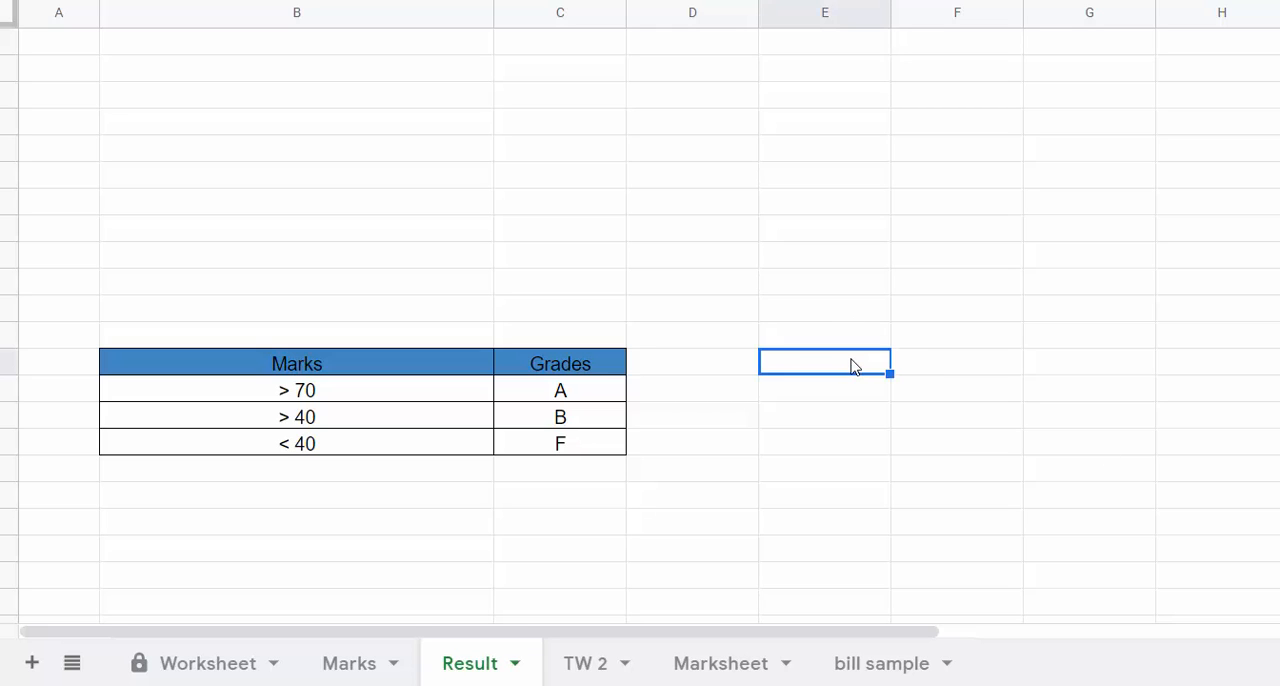
type("=tras")
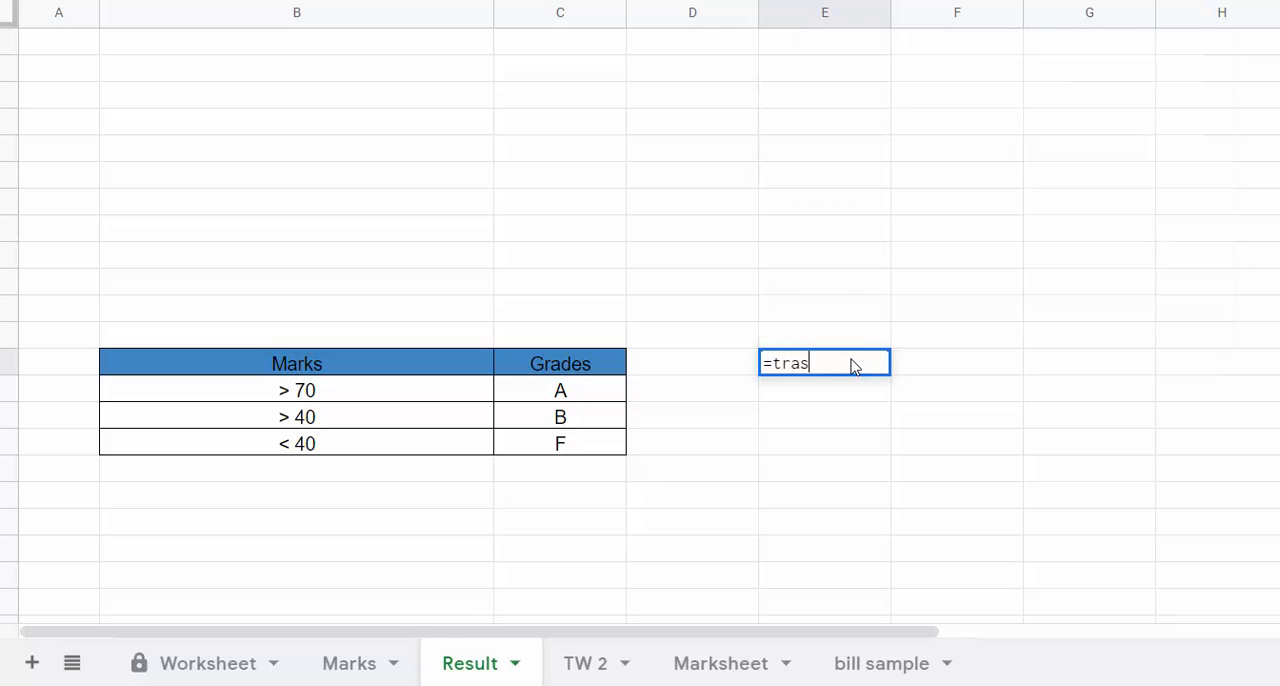
key("BackSpace")
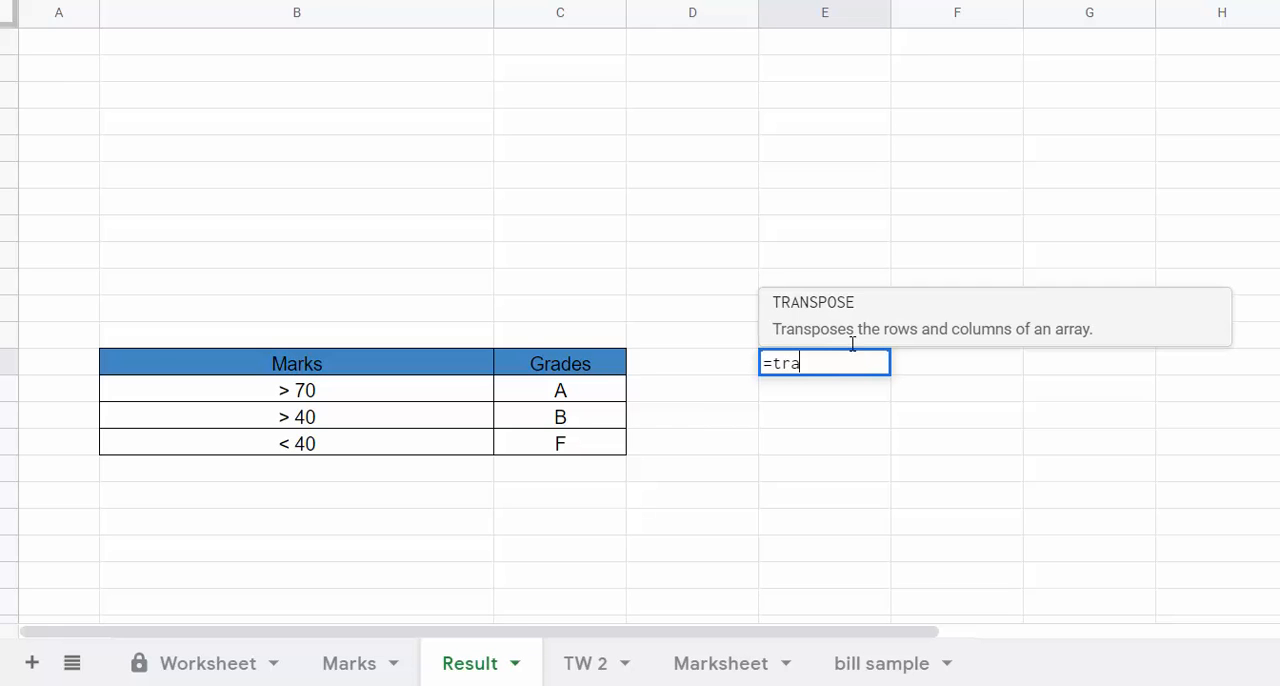
left_click(851, 337)
left_click_drag(410, 361, 520, 443)
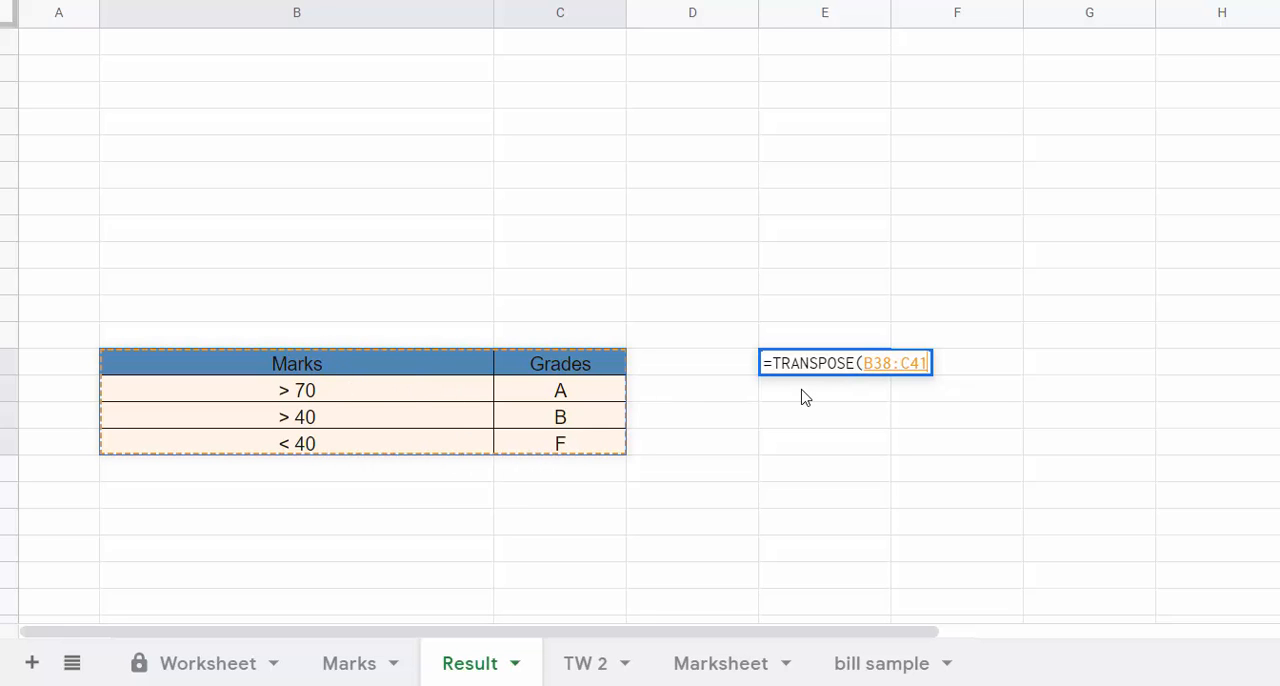
type(")")
key("Return")
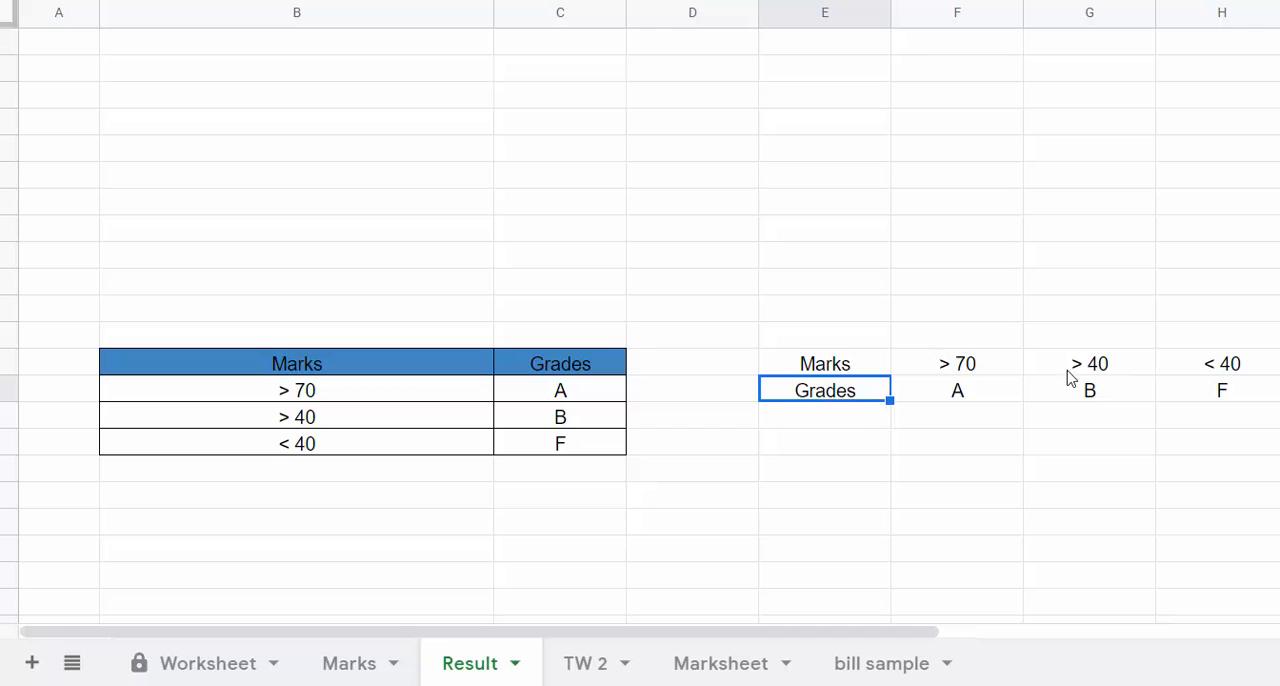
Step: Transpose the horizontal Marks and Grades range E38:H39 back into vertical form, starting at cell E43, with a TRANSPOSE formula
left_click(861, 497)
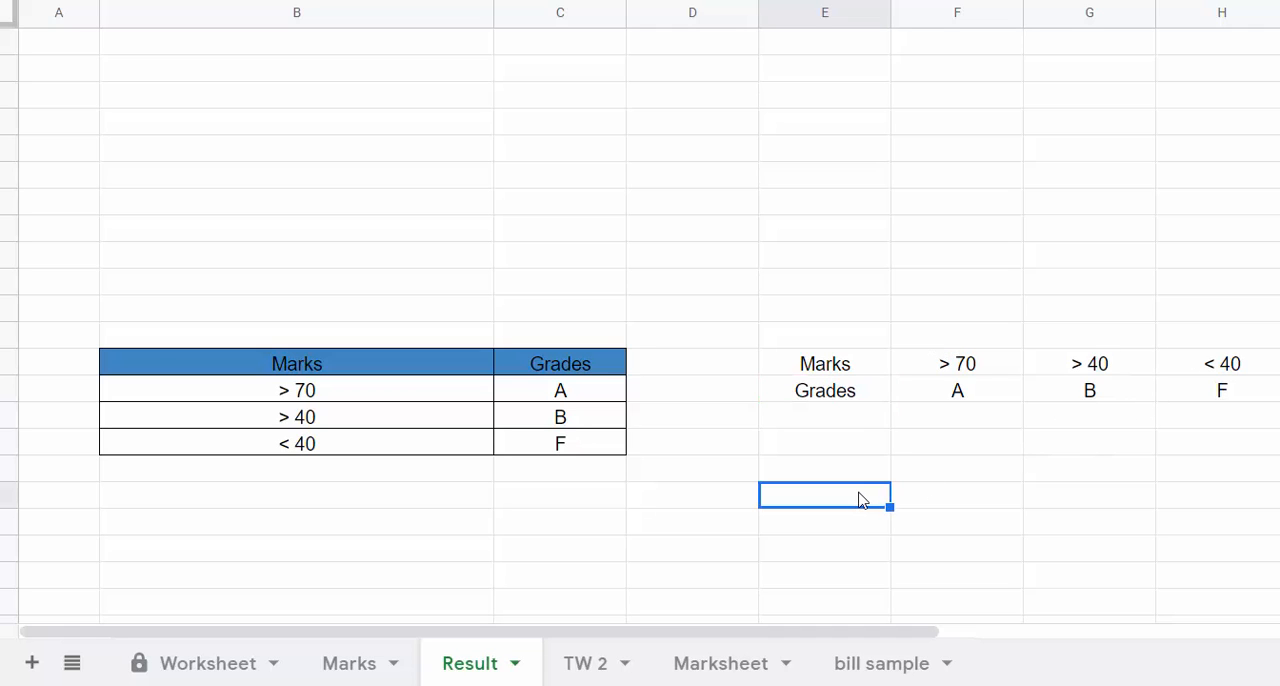
type("=tra")
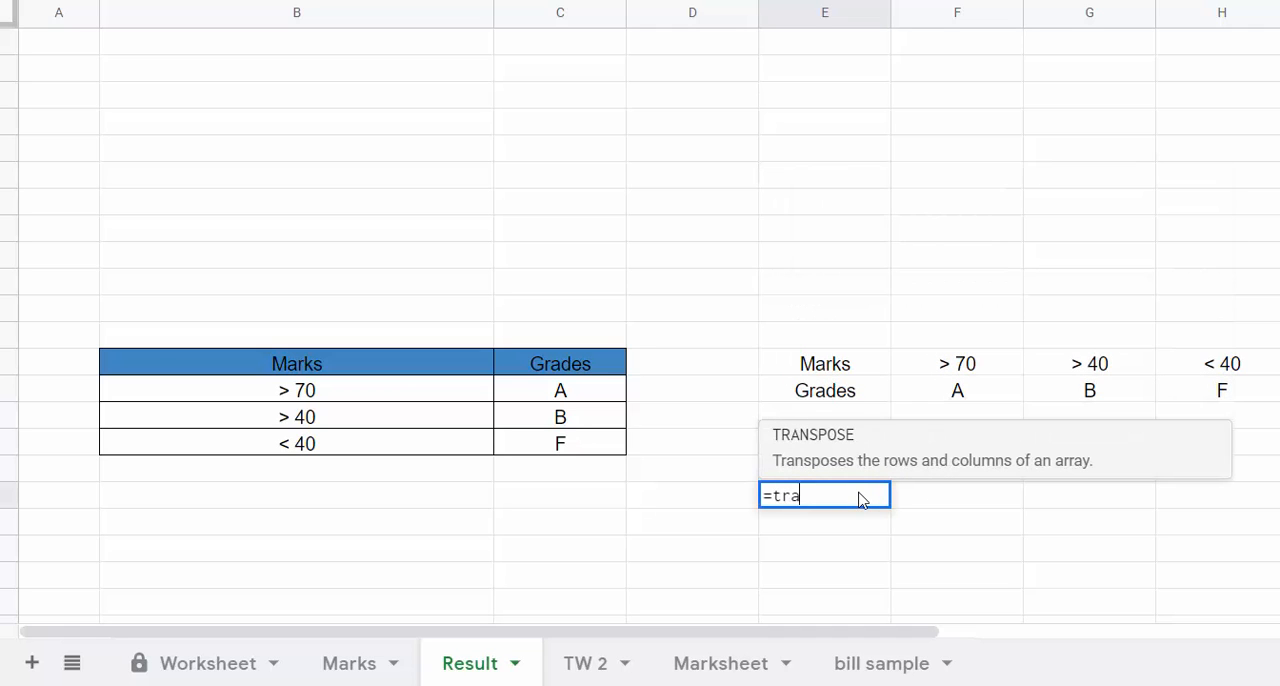
key("Tab")
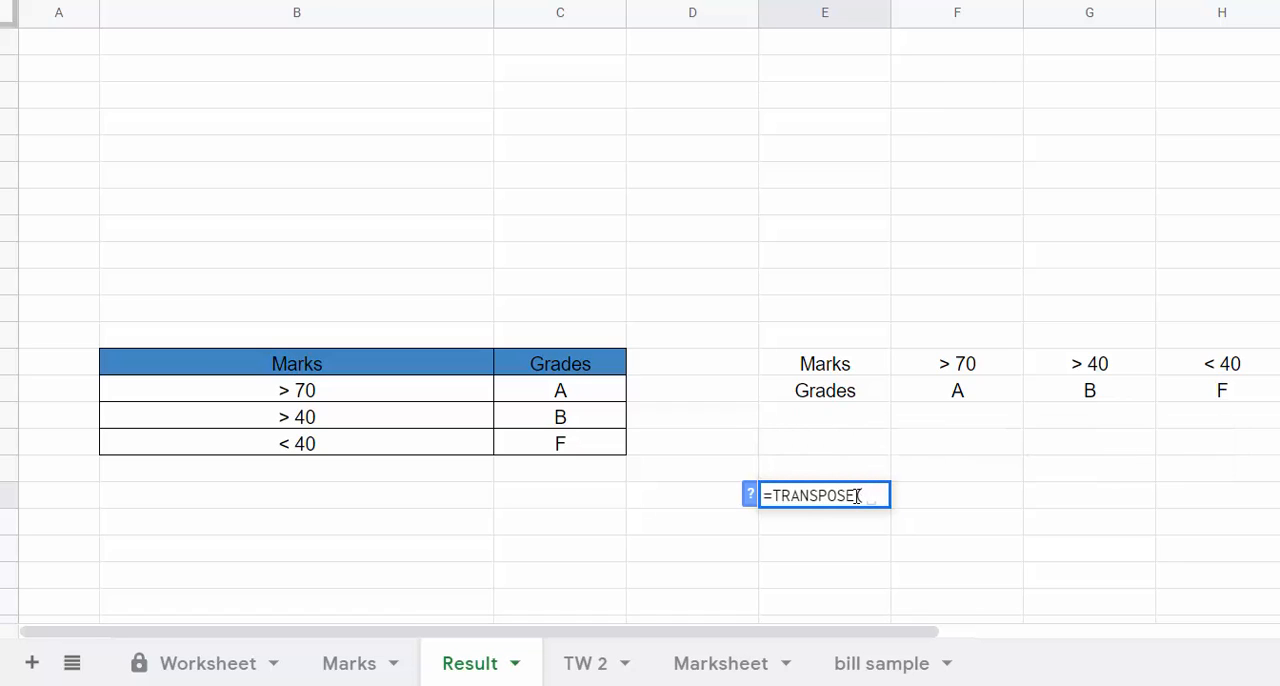
left_click_drag(822, 368, 1197, 388)
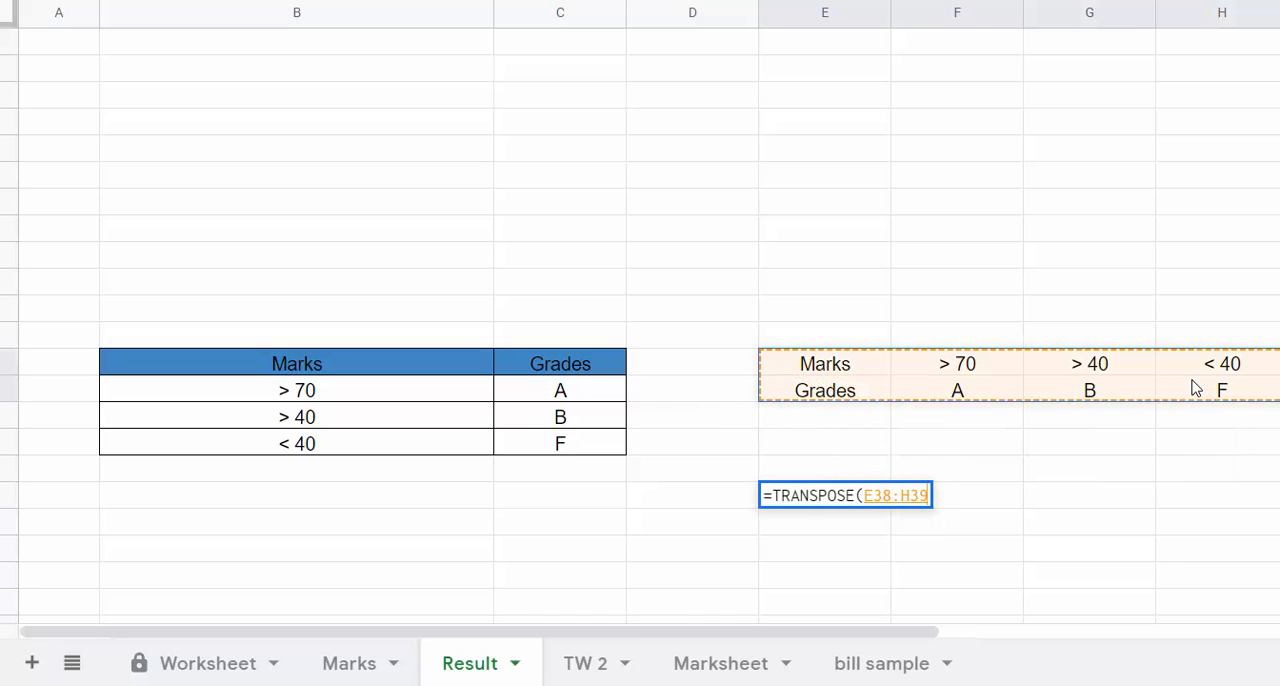
key("Return")
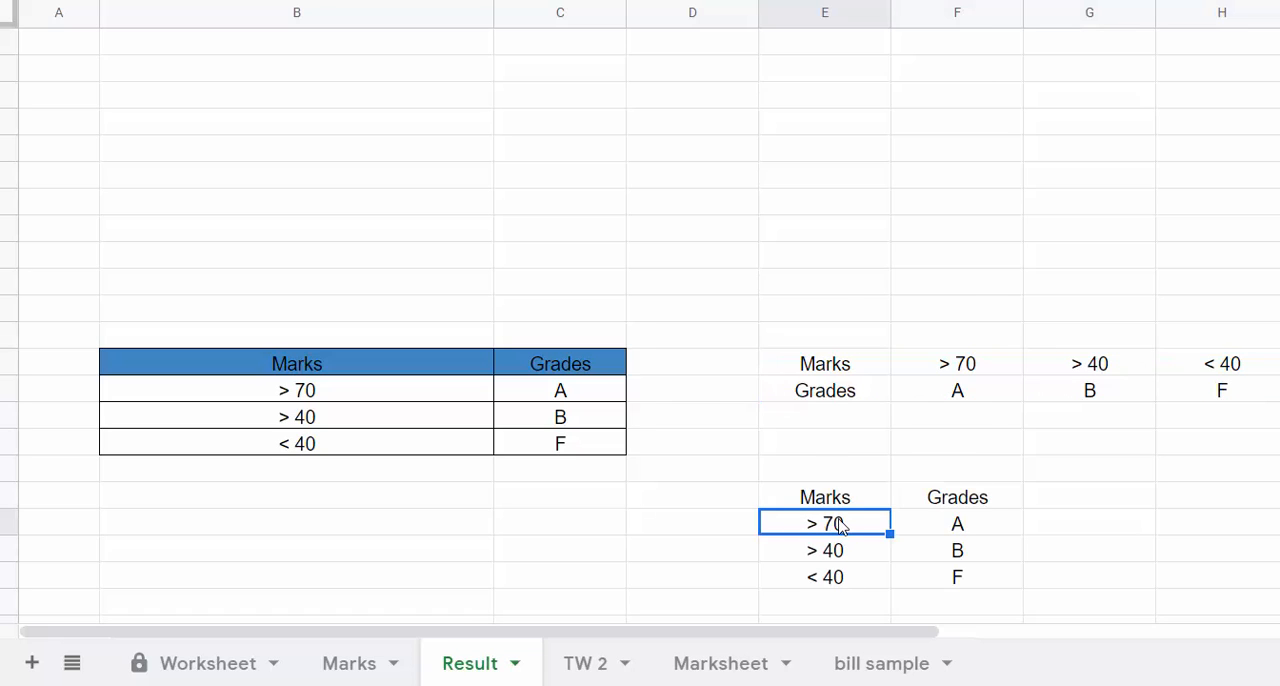
scroll(841, 527, "down", 1)
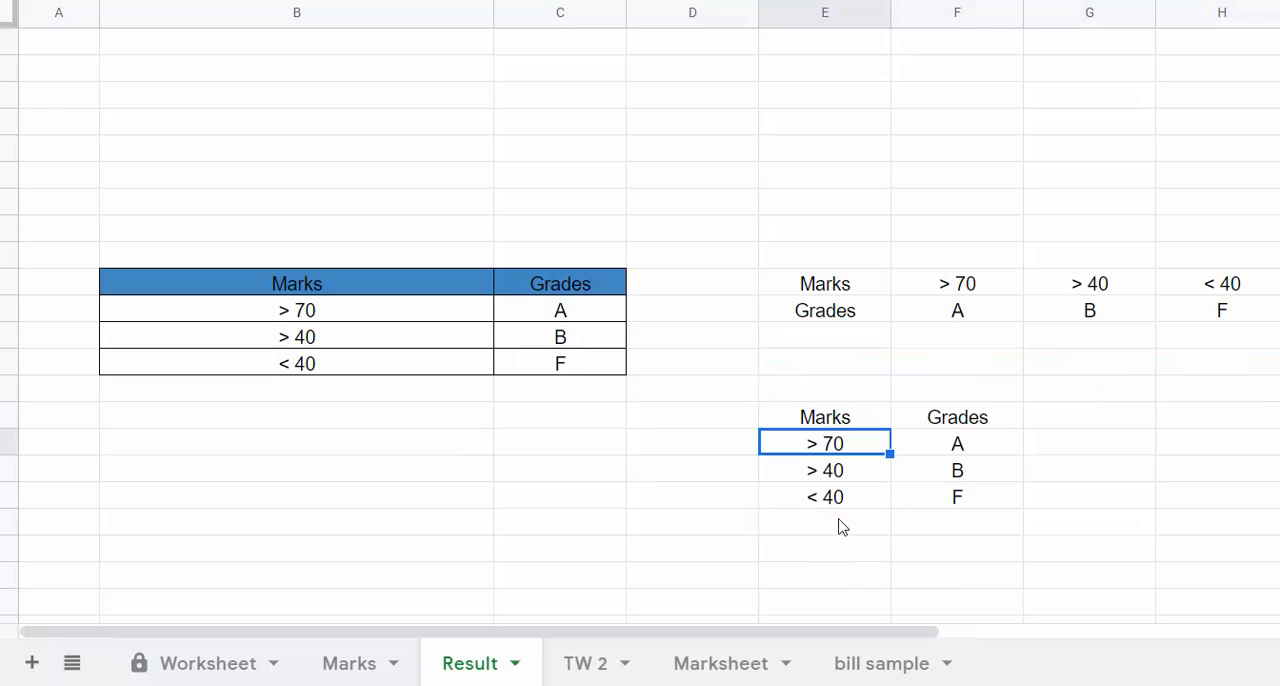